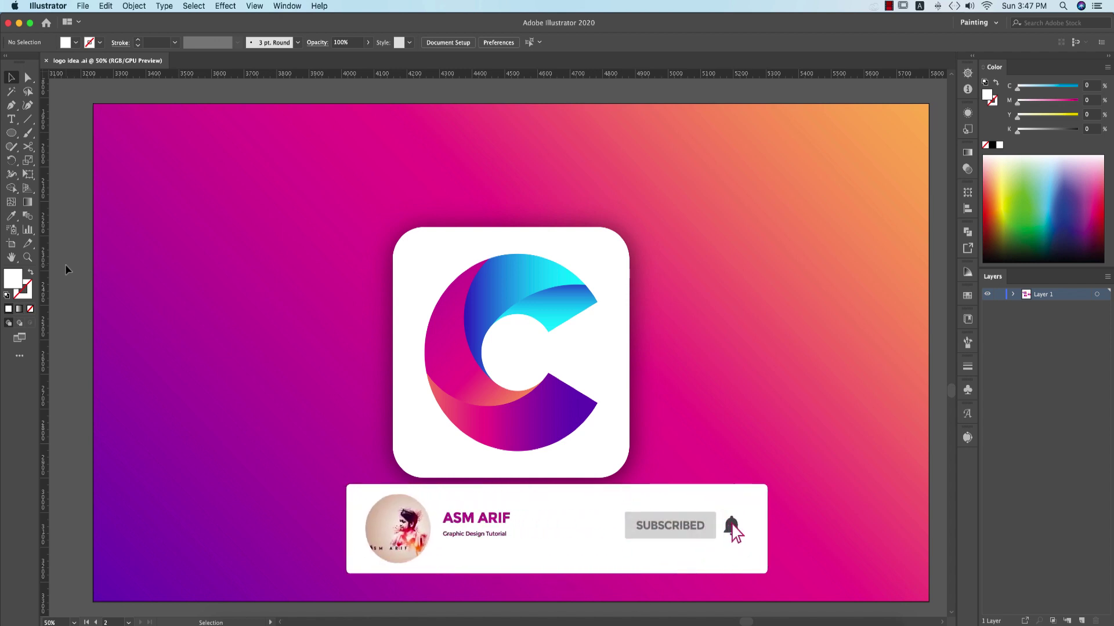
# Step: Create a 2000 x 2000 px RGB document named "c logo" from the recent custom preset
pyautogui.click(83, 7)
pyautogui.click(93, 19)
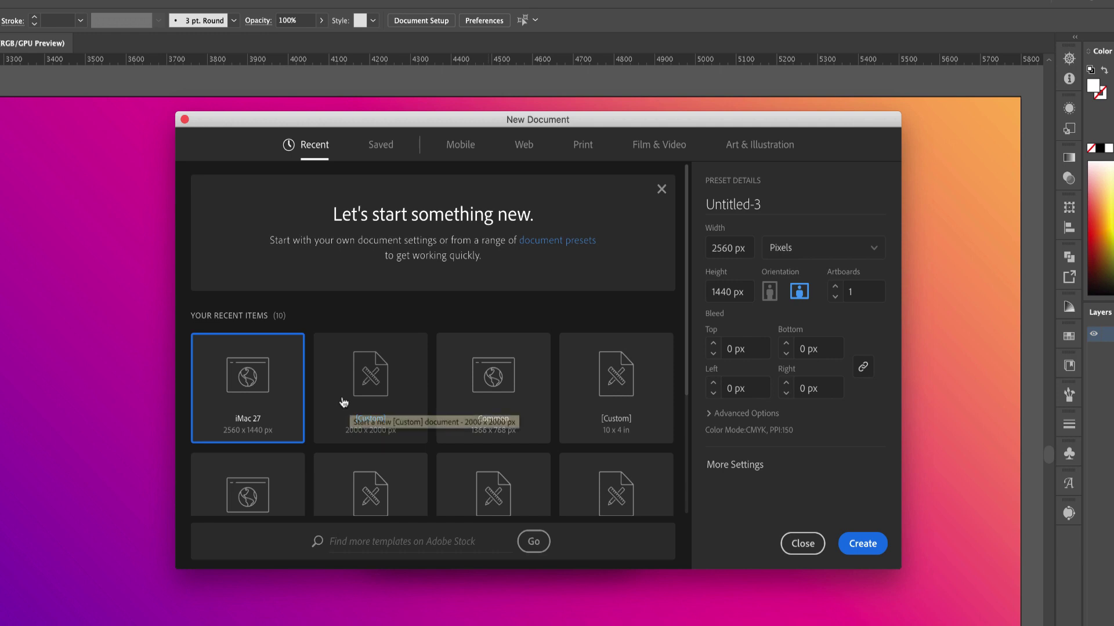
pyautogui.click(364, 371)
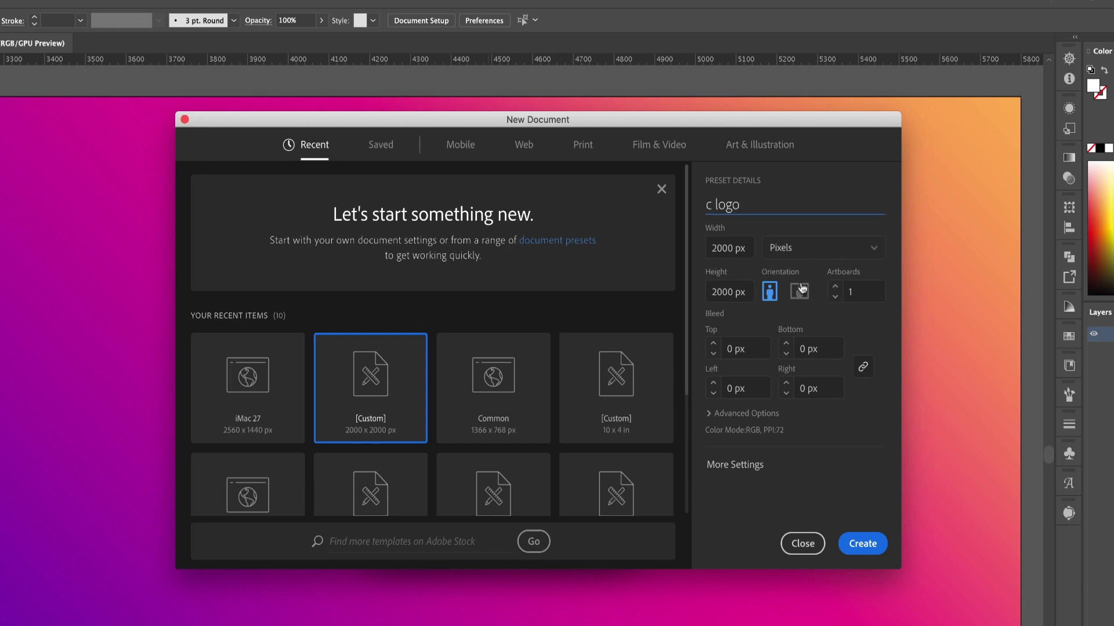
pyautogui.click(861, 542)
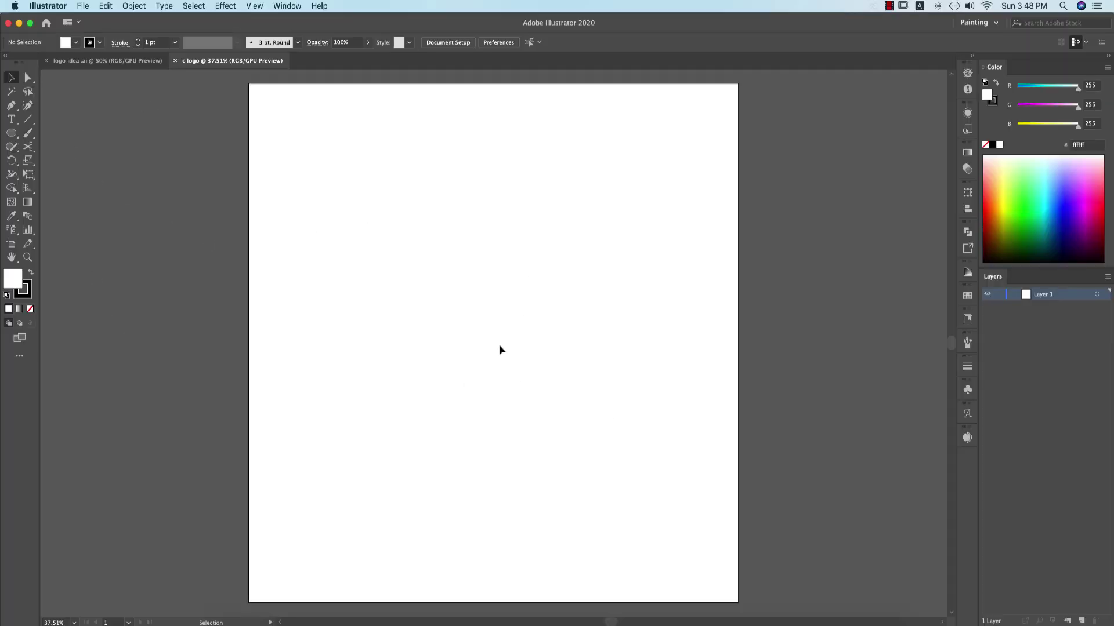
# Step: Draw a circle about 902 px in diameter on the artboard with the Ellipse tool
pyautogui.click(11, 133)
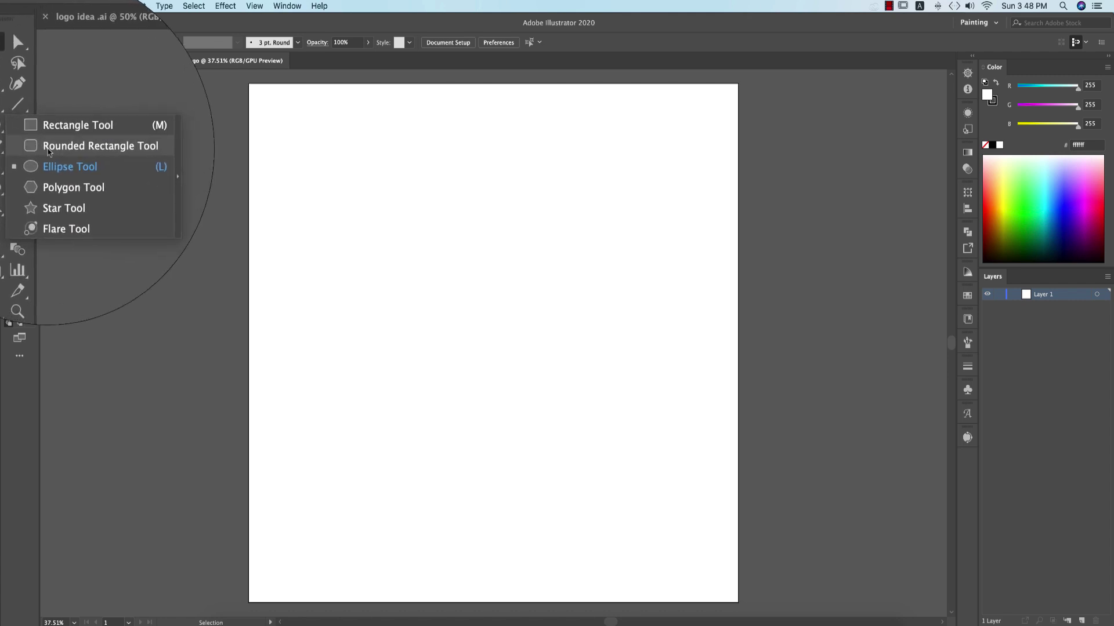
pyautogui.click(58, 165)
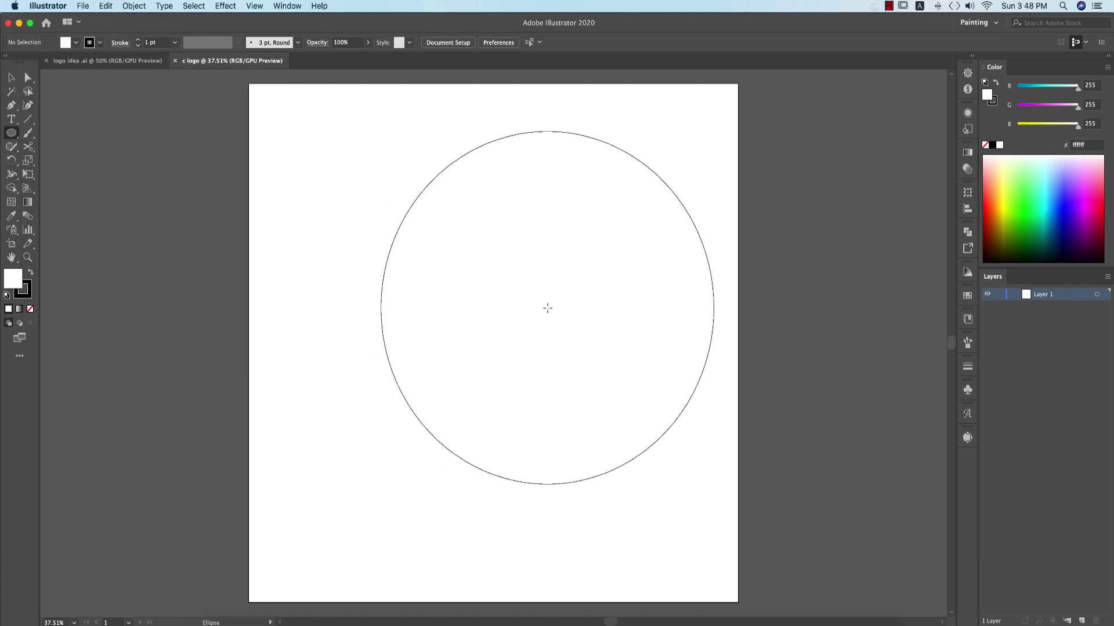
pyautogui.moveTo(499, 295); pyautogui.dragTo(534, 412)
# Step: Remove the circle's stroke and fill it with the light brown swatch (c69c6d)
pyautogui.click(99, 43)
pyautogui.click(16, 61)
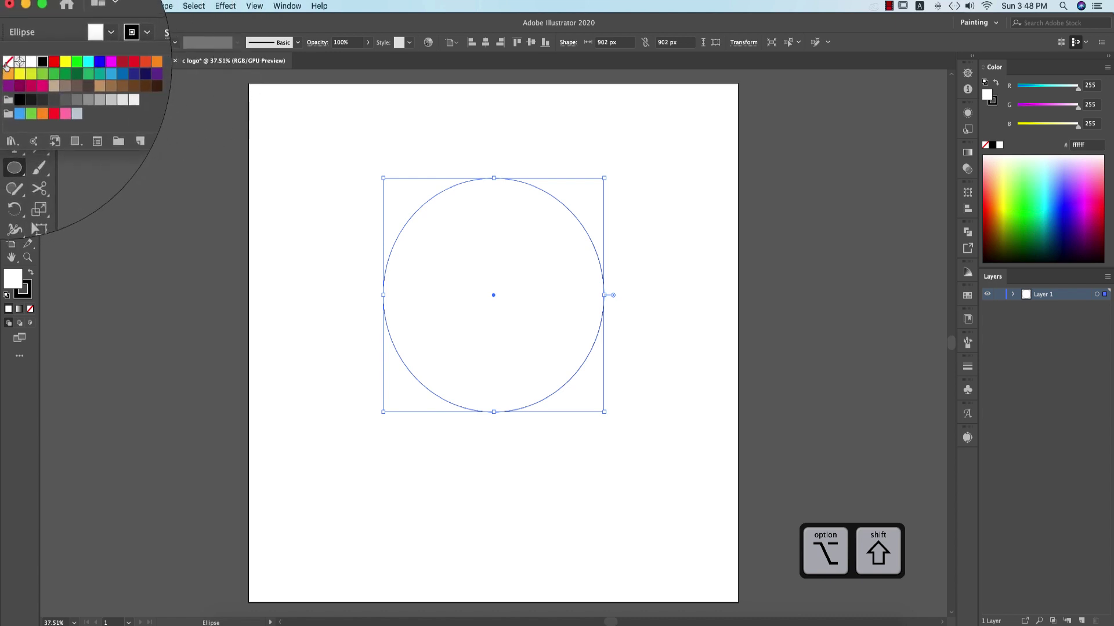
pyautogui.click(87, 38)
pyautogui.click(87, 39)
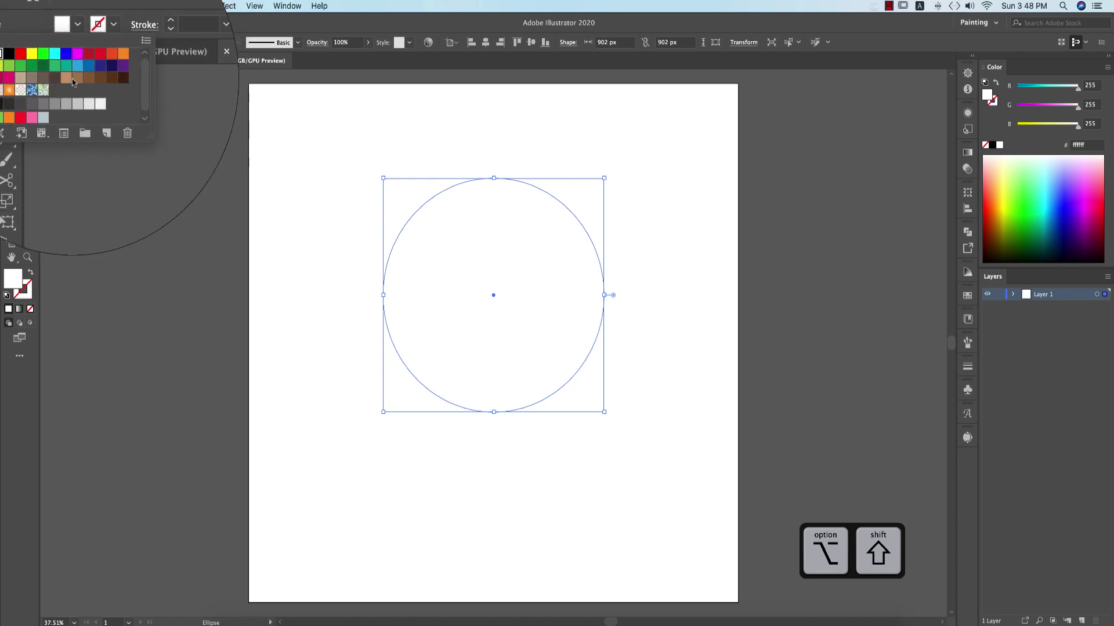
pyautogui.click(68, 80)
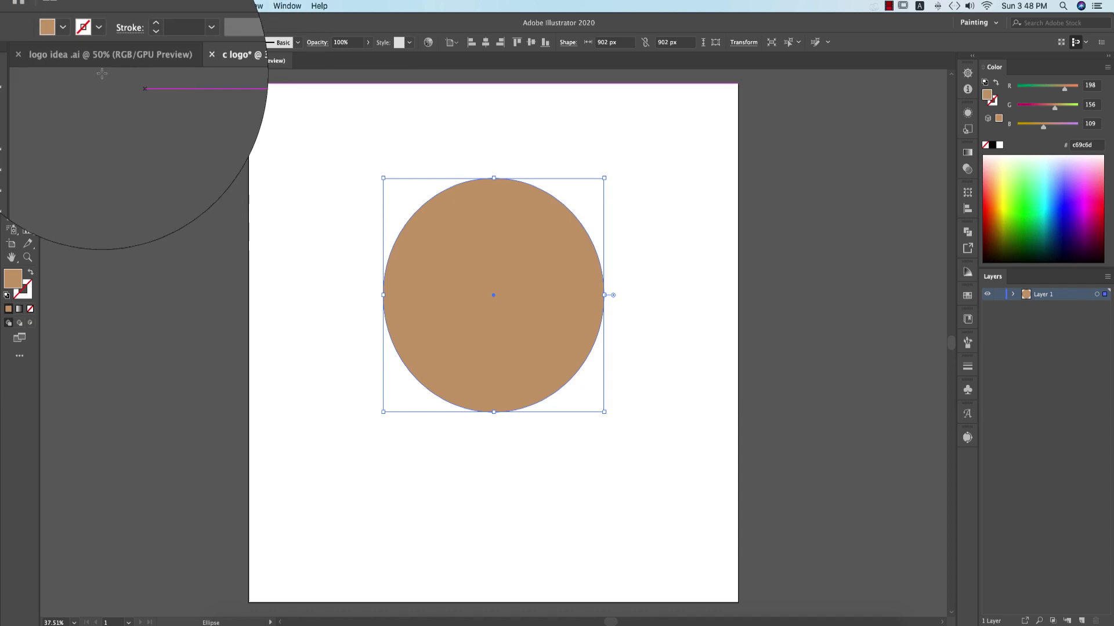
# Step: Align the circle to the horizontal and vertical centre of the artboard
pyautogui.click(11, 79)
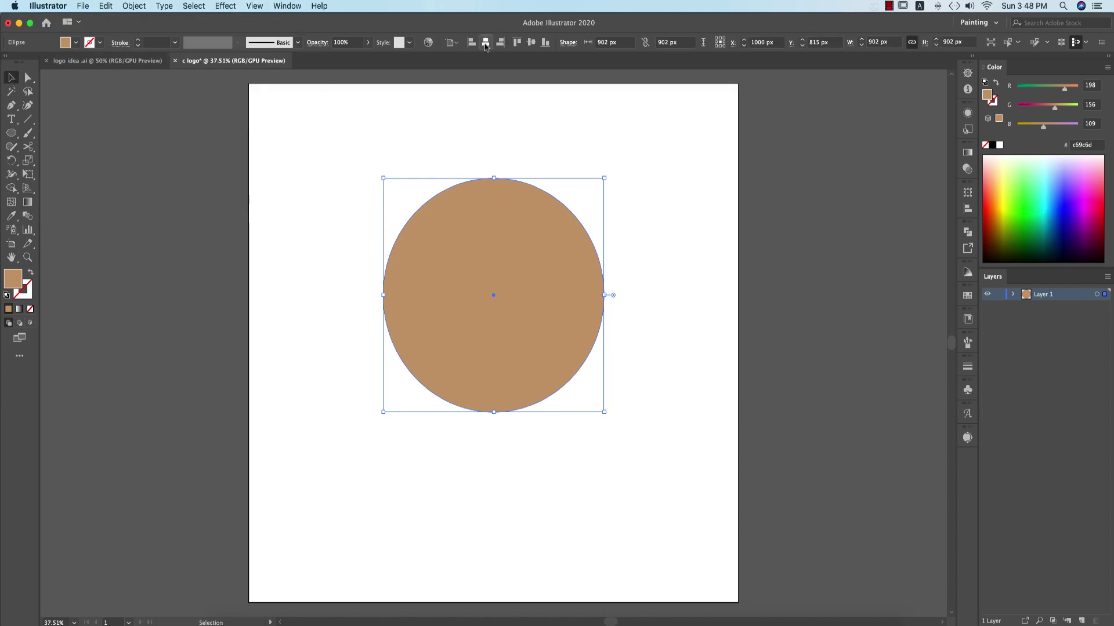
pyautogui.click(531, 42)
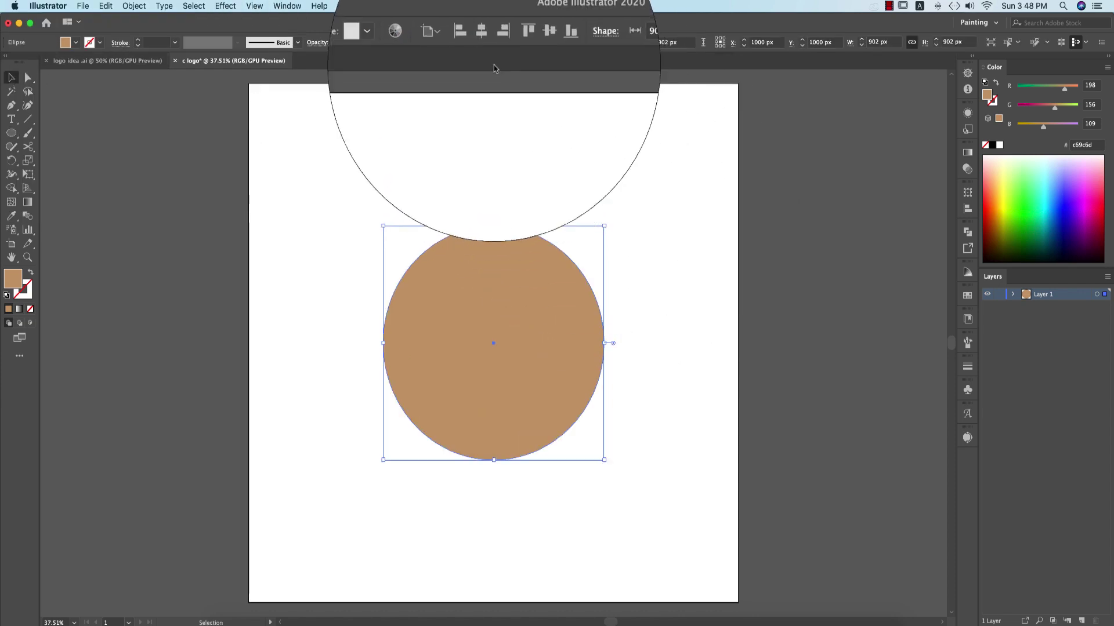
pyautogui.click(452, 42)
pyautogui.click(669, 214)
pyautogui.click(541, 302)
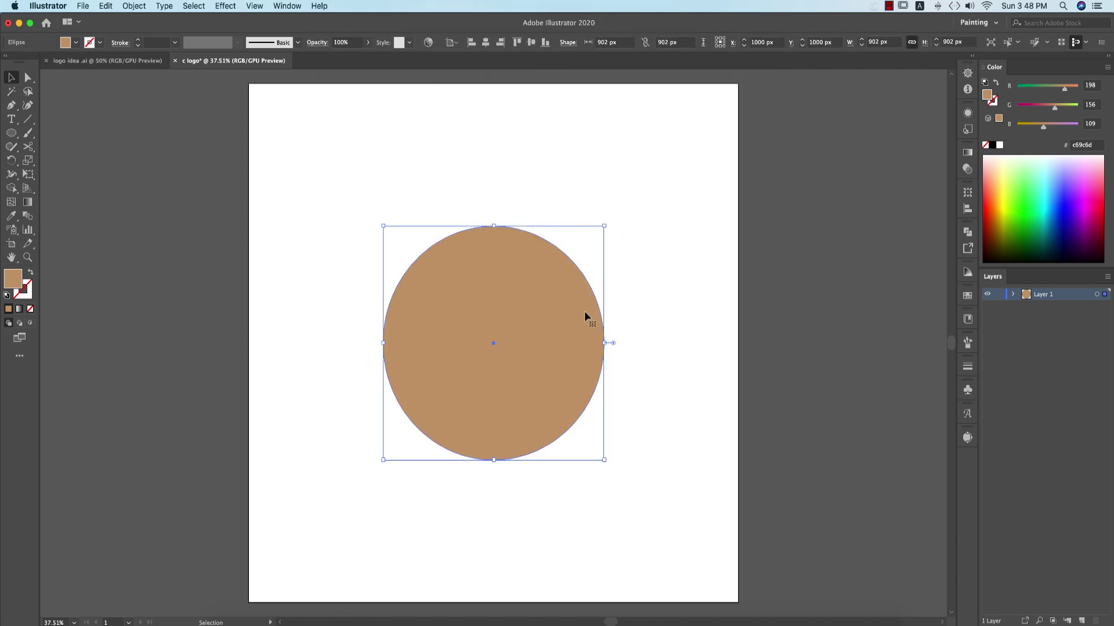
# Step: Paste a copy of the circle in front and scale it proportionally by dividing its width by 1.6
pyautogui.press('super+c')
pyautogui.press('super+f')
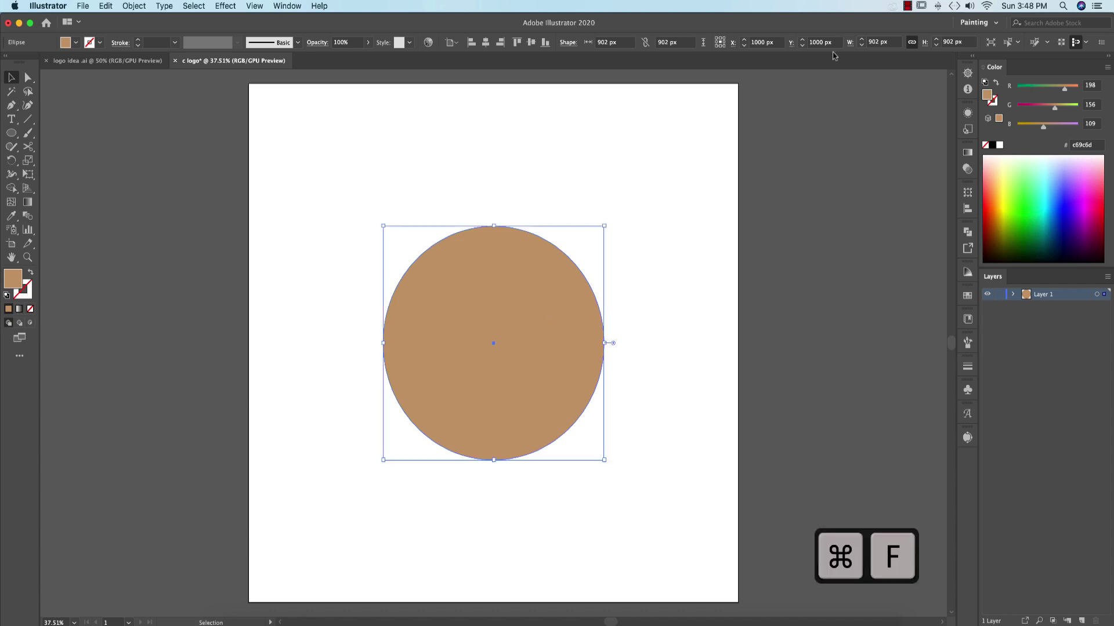
pyautogui.click(892, 42)
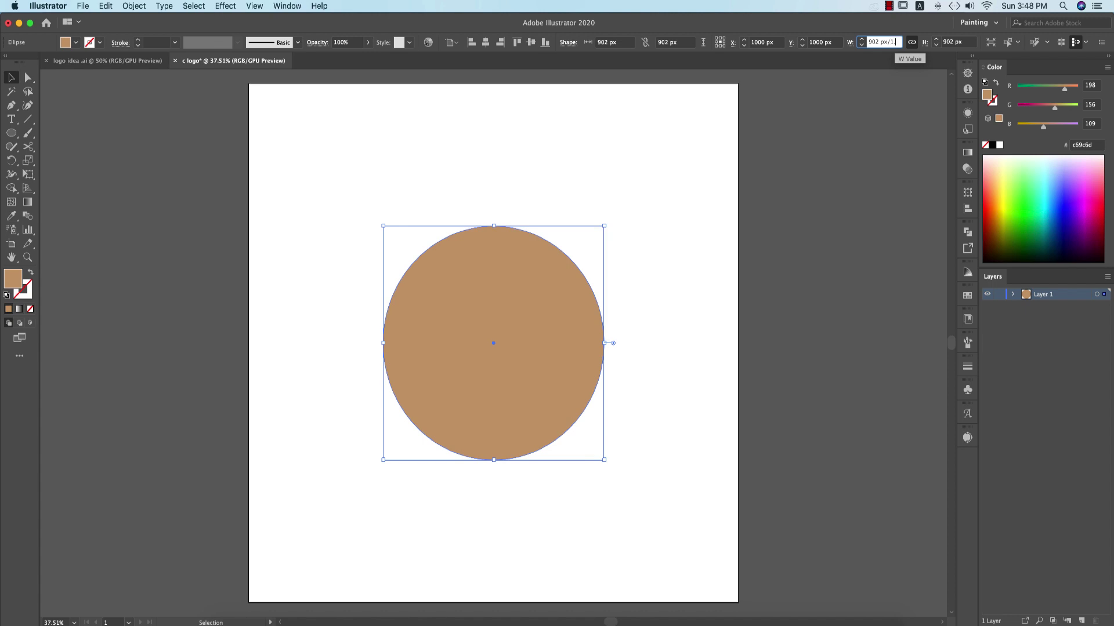
pyautogui.write('/1.6')
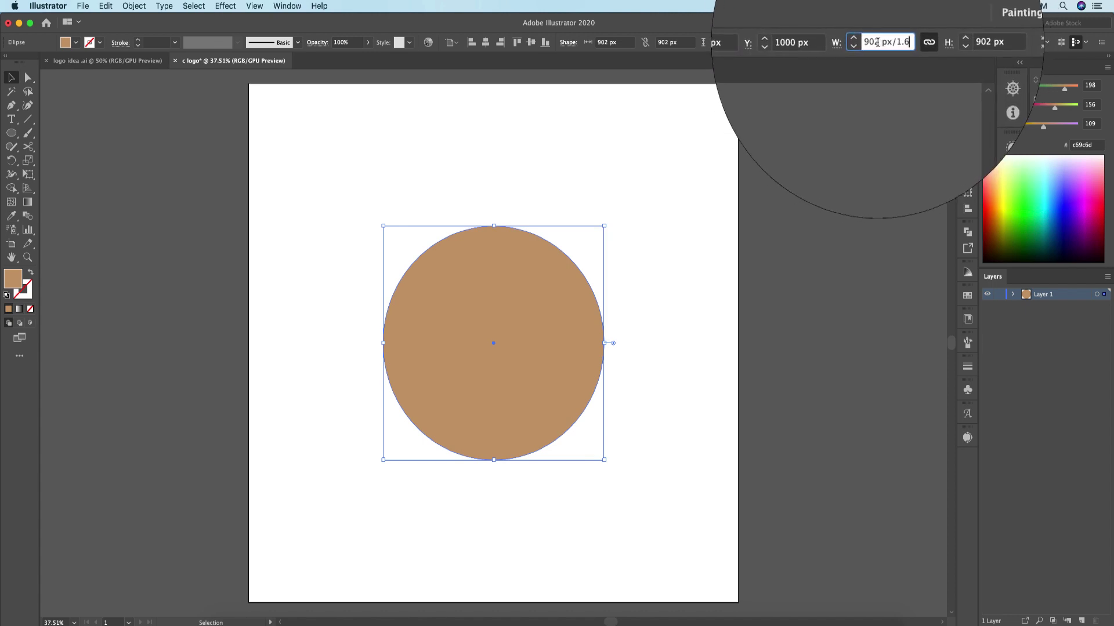
pyautogui.press('Return')
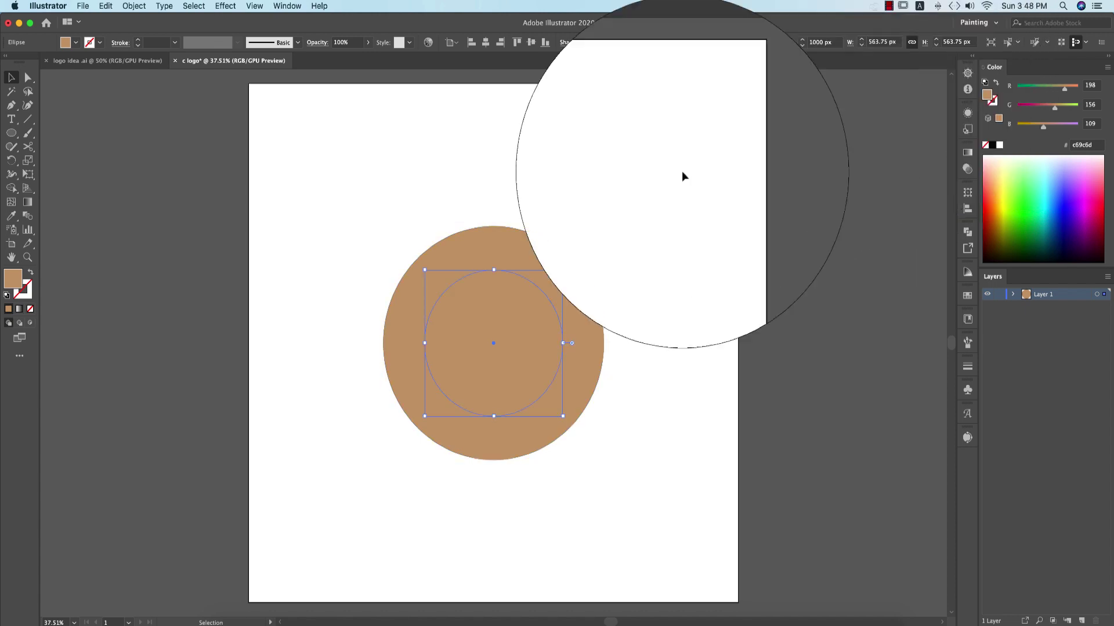
# Step: Fill the inner circle with dark brown (603813) and divide its width by 1.6 again, keeping its proportions
pyautogui.click(76, 42)
pyautogui.click(91, 82)
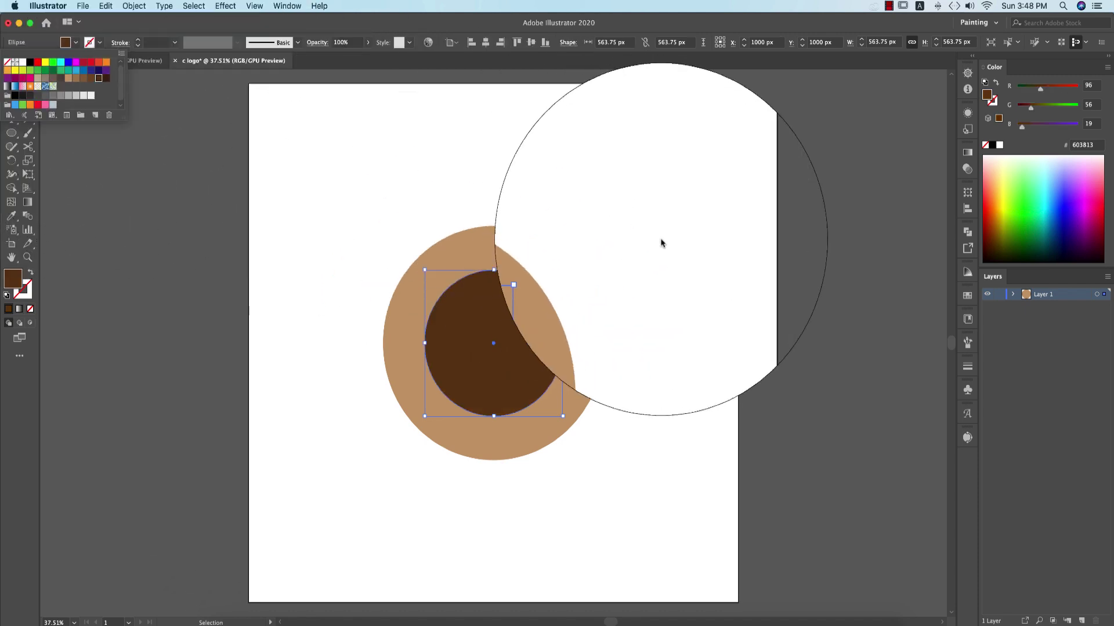
pyautogui.click(893, 43)
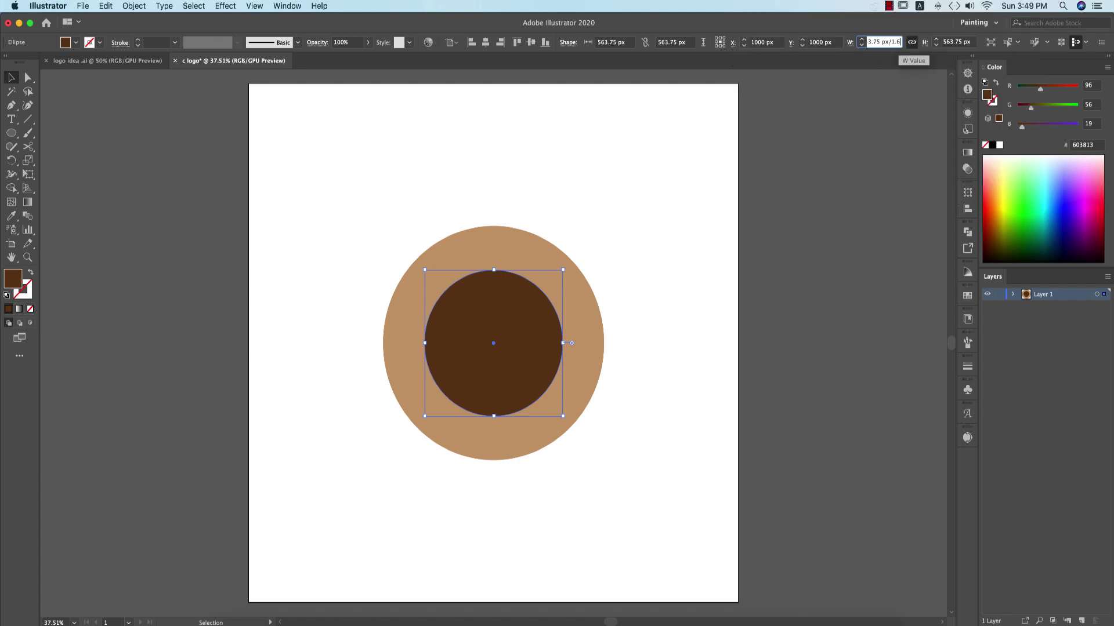
pyautogui.press('Return')
# Step: Place a spare copy of the large light brown circle off the artboard's left edge
pyautogui.moveTo(304, 197); pyautogui.dragTo(695, 497)
pyautogui.click(654, 373)
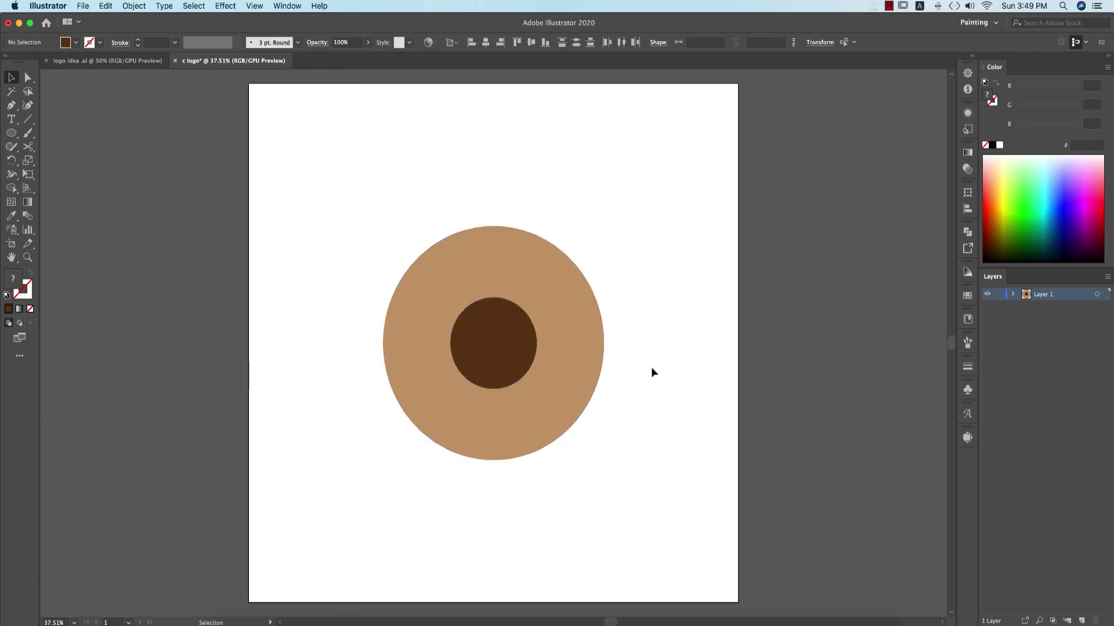
pyautogui.moveTo(595, 347); pyautogui.dragTo(222, 323)
pyautogui.click(302, 378)
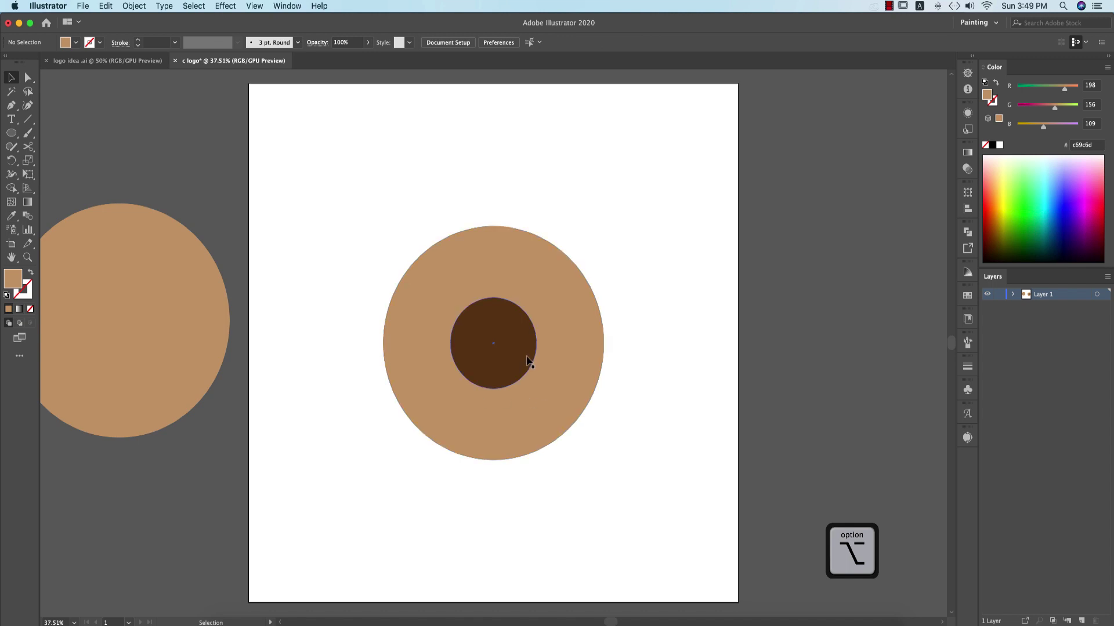
# Step: Cut the dark inner circle out of the large circle with Pathfinder's Minus Front to form a ring
pyautogui.moveTo(496, 349); pyautogui.dragTo(590, 417)
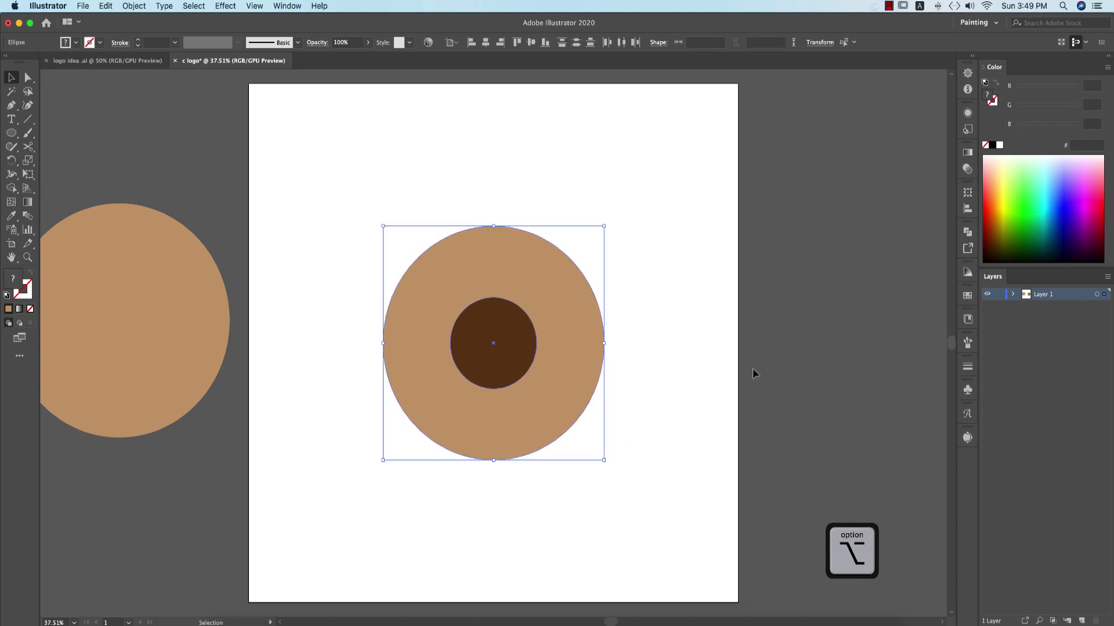
pyautogui.click(968, 232)
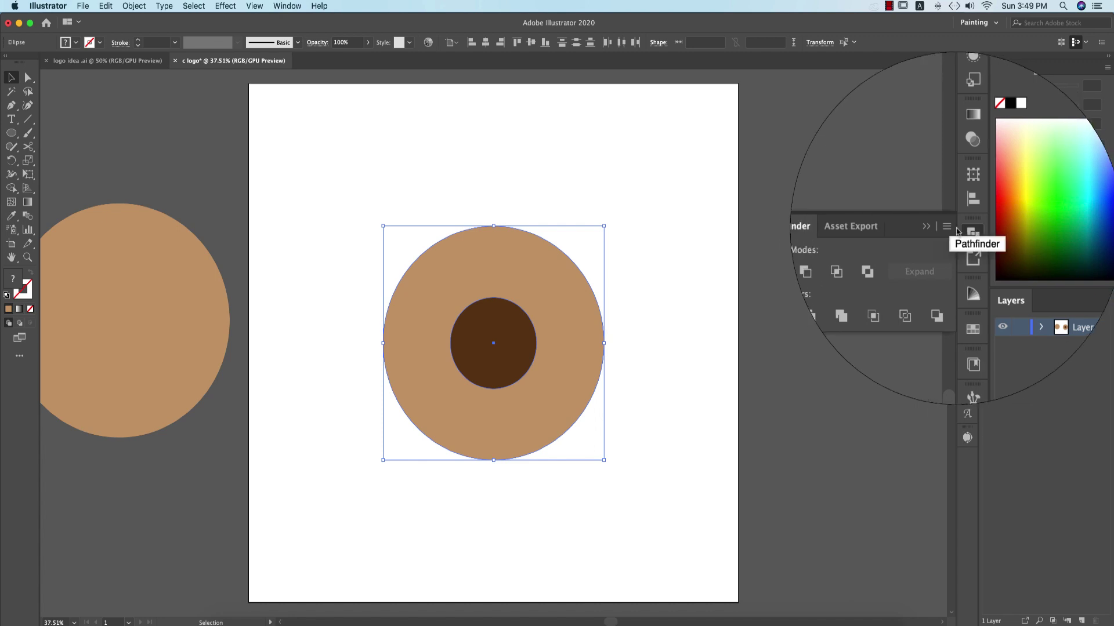
pyautogui.click(859, 259)
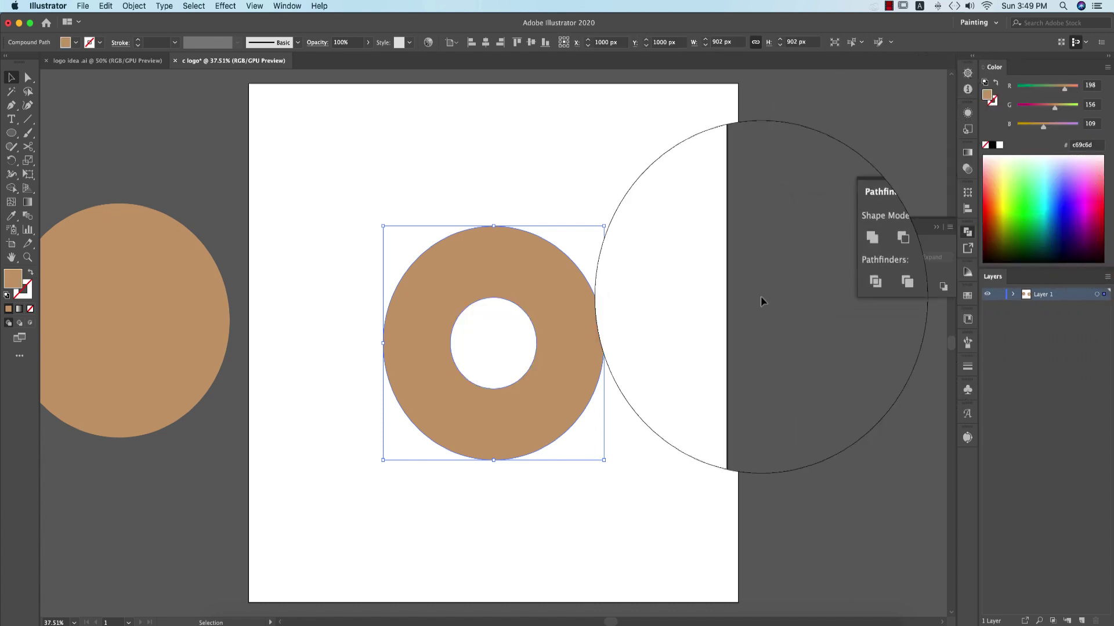
pyautogui.click(653, 365)
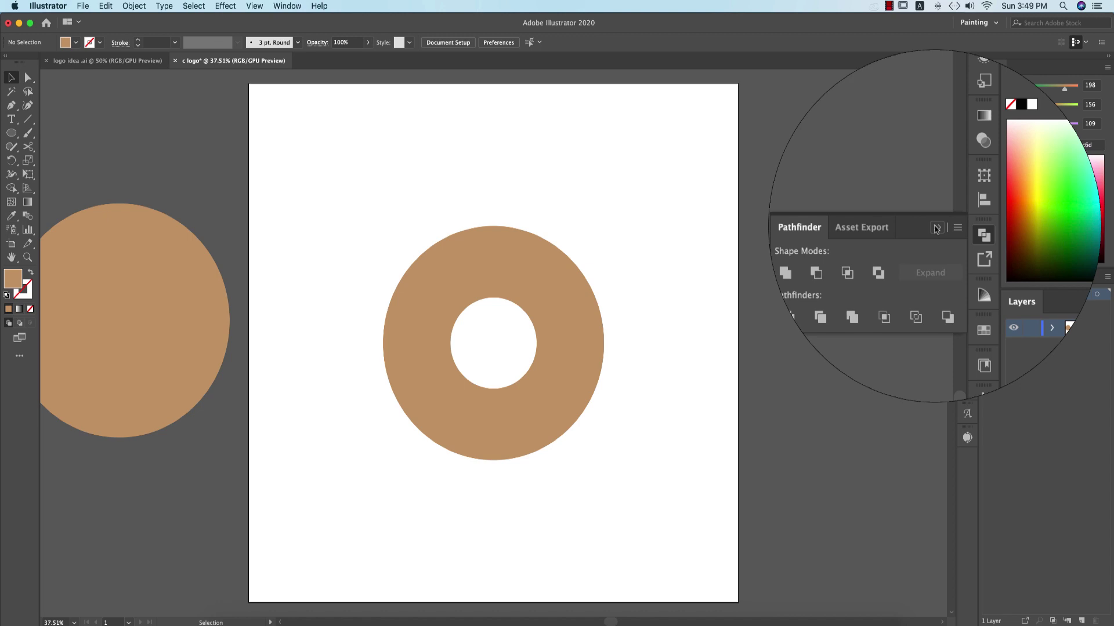
pyautogui.click(935, 228)
# Step: Create a 3-sided polygon with a 400 px radius beside the ring and fill it with dark brown (603813)
pyautogui.moveTo(11, 133); pyautogui.dragTo(47, 173)
pyautogui.click(668, 352)
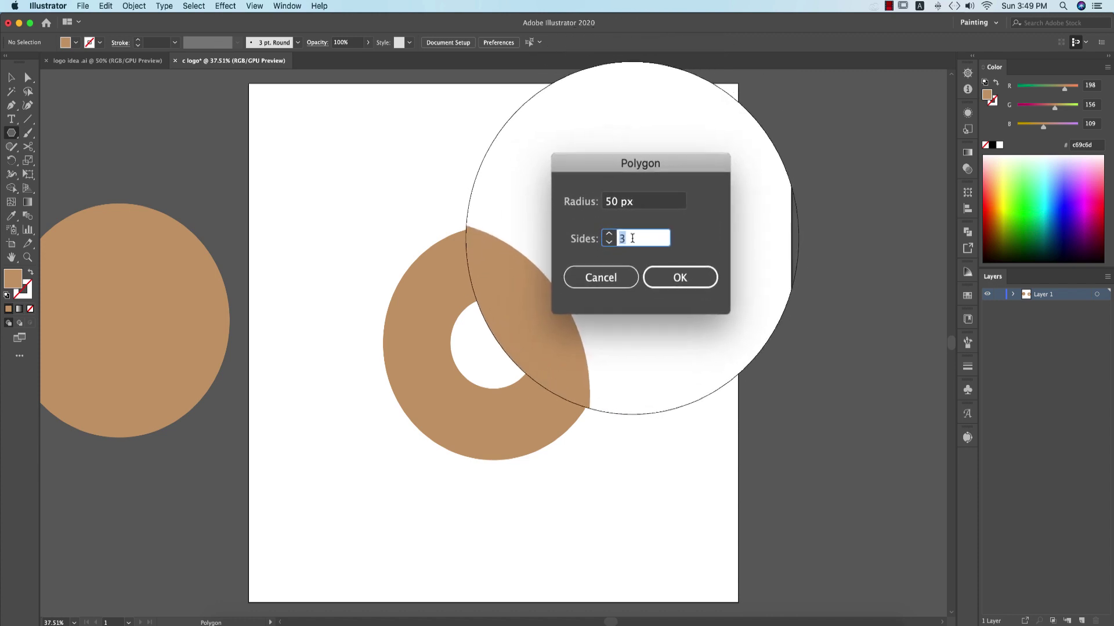
pyautogui.press('Tab')
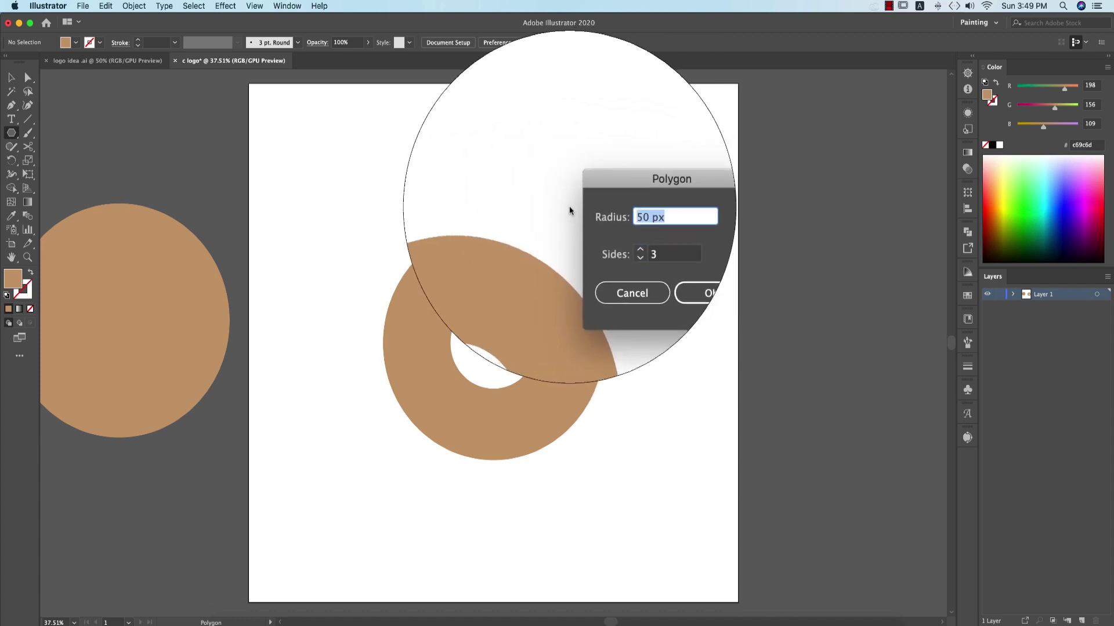
pyautogui.write('400')
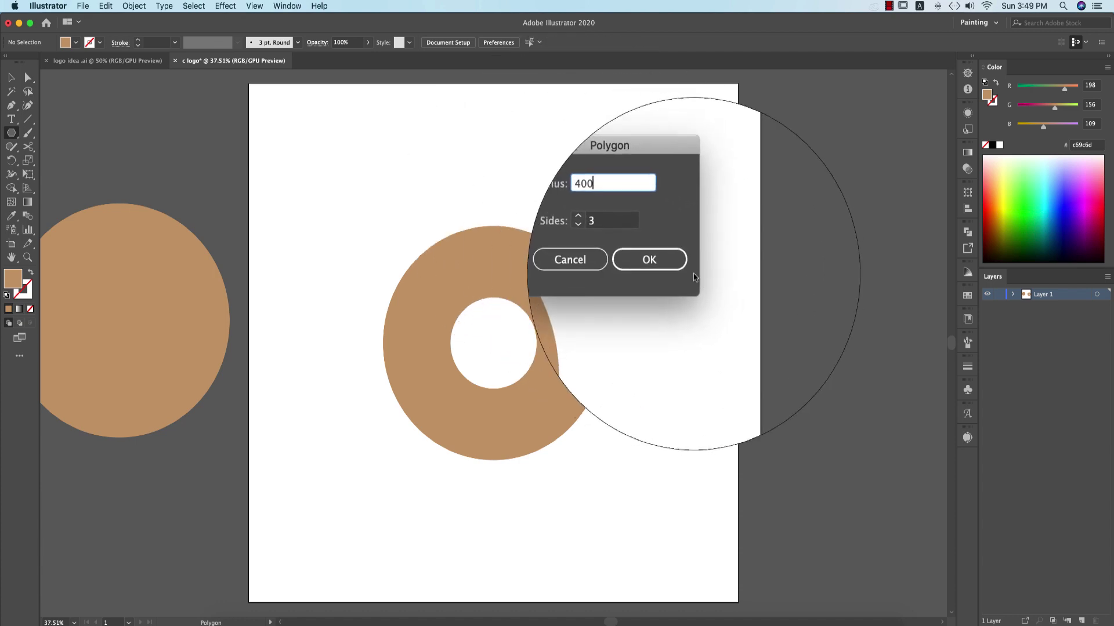
pyautogui.press('Return')
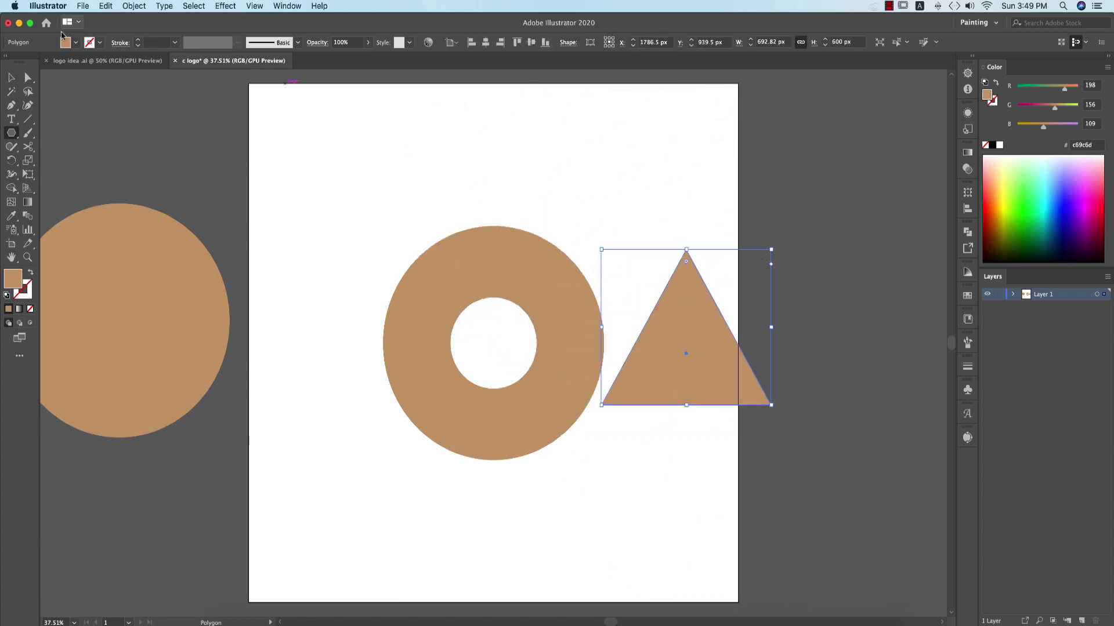
pyautogui.click(76, 43)
pyautogui.click(99, 79)
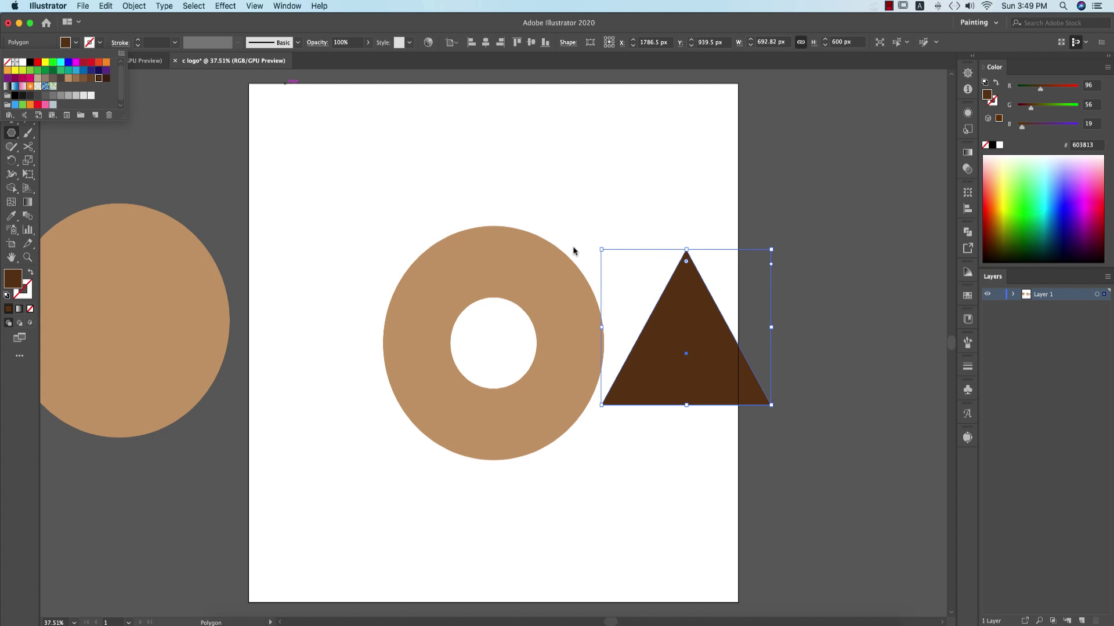
pyautogui.press('Escape')
# Step: Rotate the triangle to point left, place its tip inside the ring's hole, and centre it vertically with the ring
pyautogui.press('v')
pyautogui.moveTo(772, 405); pyautogui.dragTo(756, 247)
pyautogui.moveTo(705, 359); pyautogui.dragTo(609, 349)
pyautogui.moveTo(374, 227); pyautogui.dragTo(691, 517)
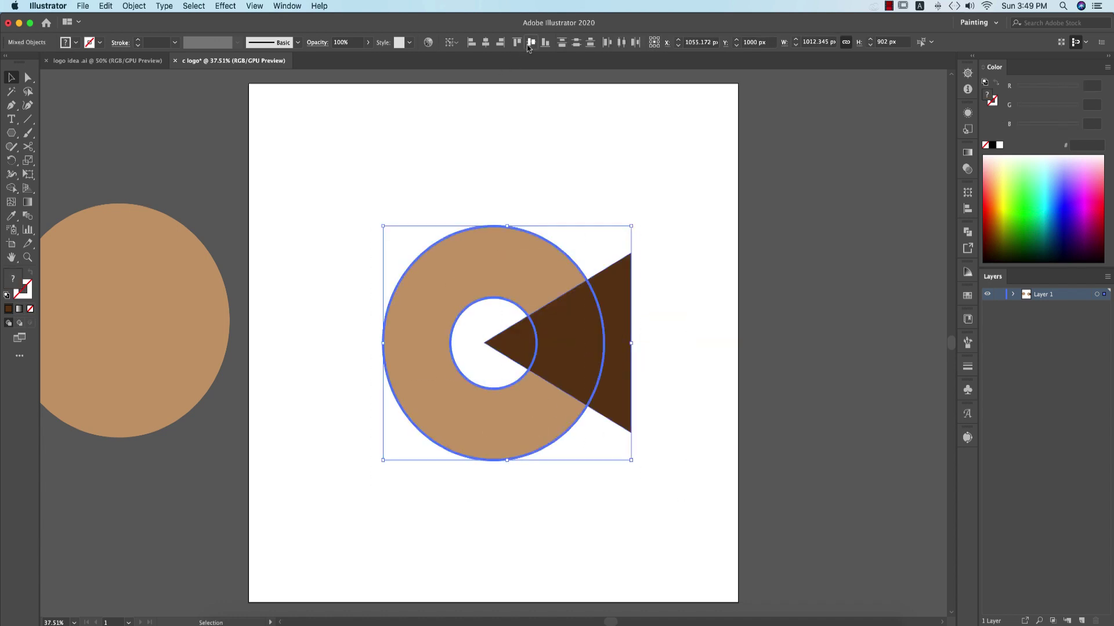
# Step: Remove the triangle and the ring section beneath it with the Shape Builder tool, leaving a C shape
pyautogui.hotkey('shift', 'm')
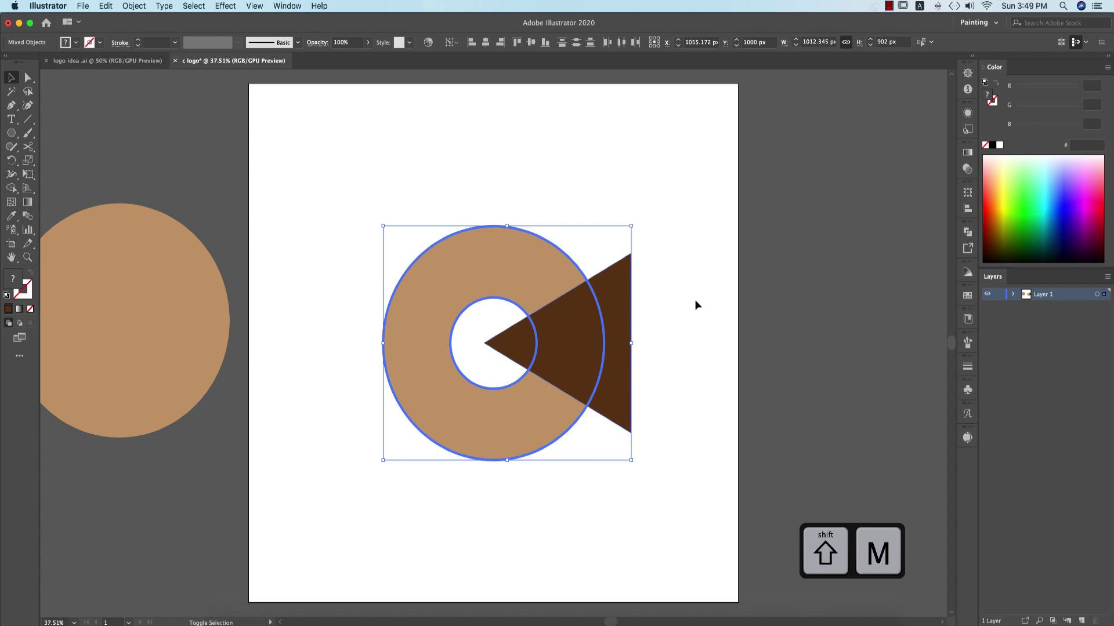
pyautogui.press('alt')
pyautogui.keyDown('alt'); pyautogui.click(628, 344); pyautogui.keyUp('alt')
pyautogui.keyDown('alt'); pyautogui.click(601, 340); pyautogui.keyUp('alt')
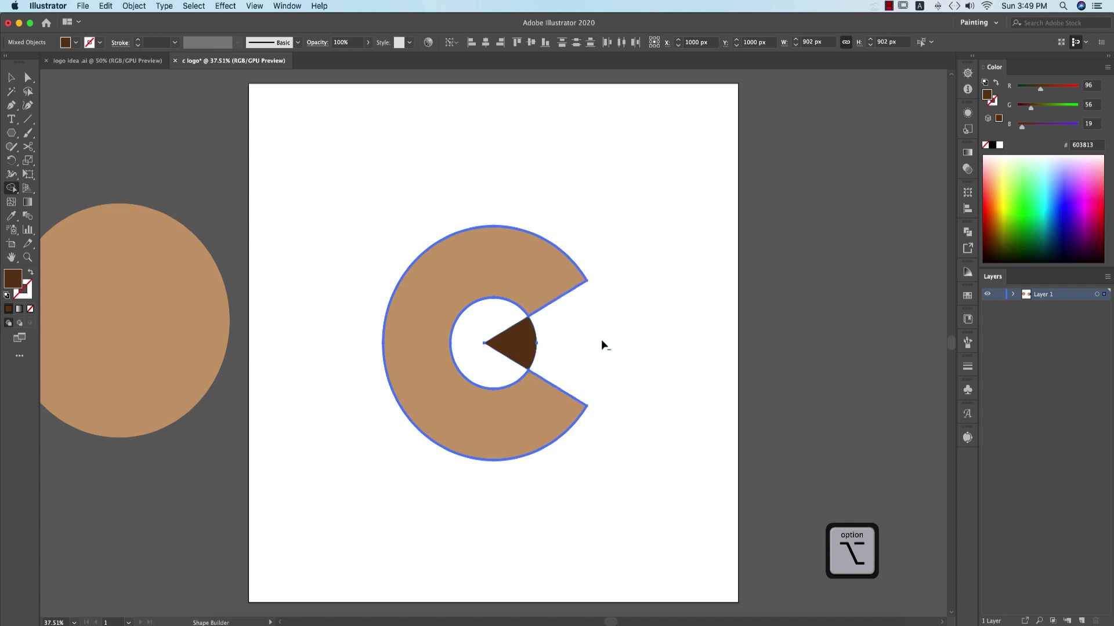
pyautogui.keyDown('alt'); pyautogui.click(504, 346); pyautogui.keyUp('alt')
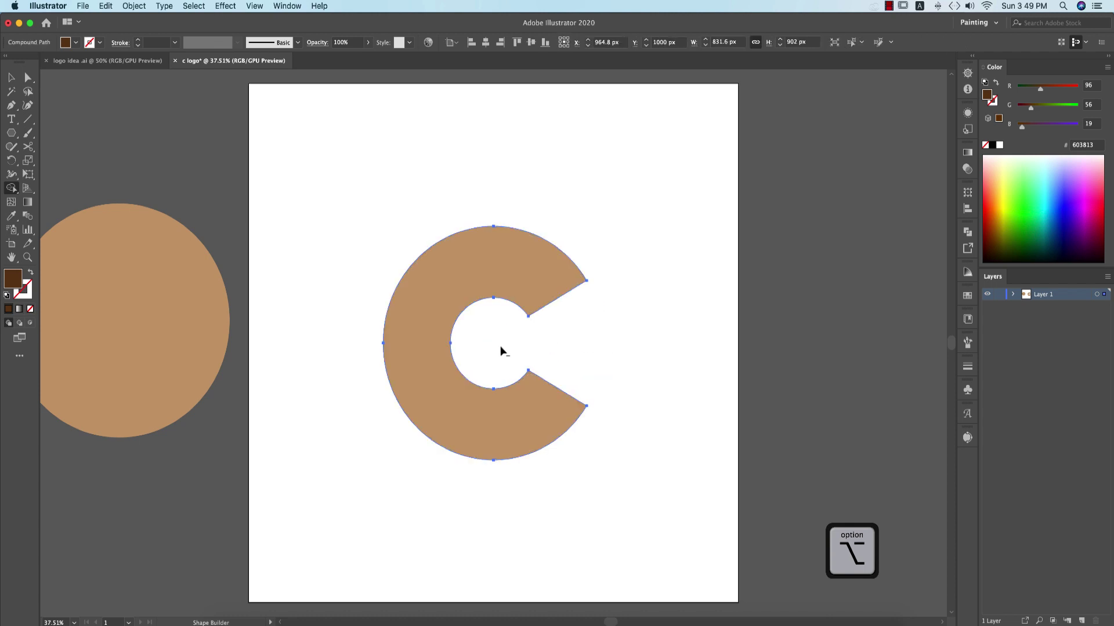
pyautogui.click(643, 384)
# Step: Move the spare circle over the upper-left edge of the C, centred at about X 315, Y 817 px
pyautogui.press('v')
pyautogui.click(197, 357)
pyautogui.moveTo(87, 286); pyautogui.dragTo(294, 260)
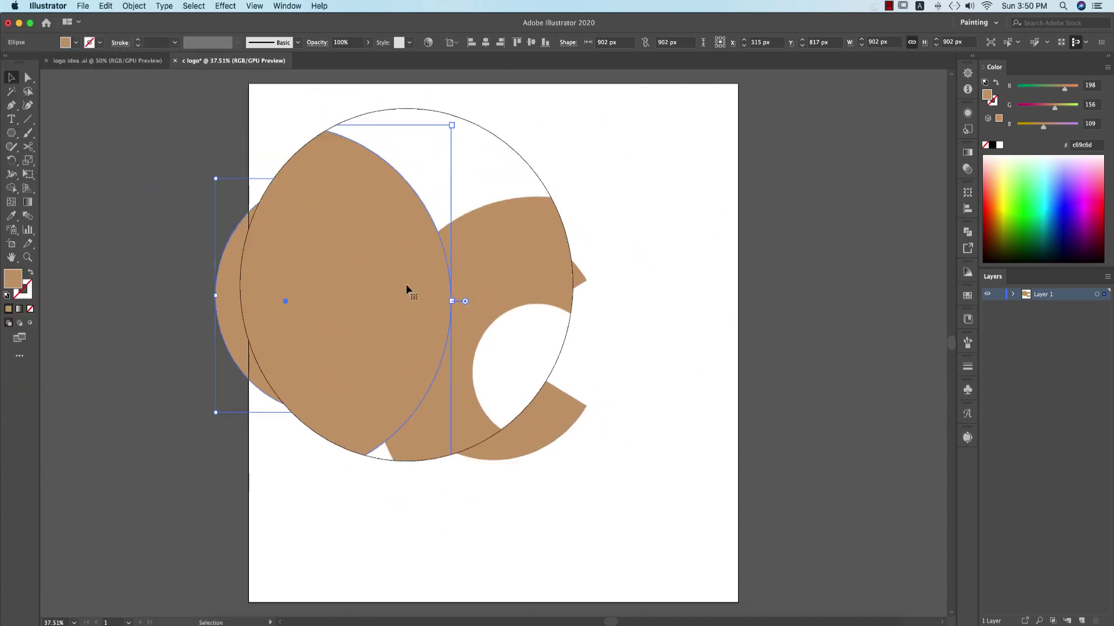
# Step: Give the spare circle no fill and a 1 pt magenta stroke, and bring it to the front of the C
pyautogui.click(31, 274)
pyautogui.click(100, 42)
pyautogui.click(82, 64)
pyautogui.click(504, 180)
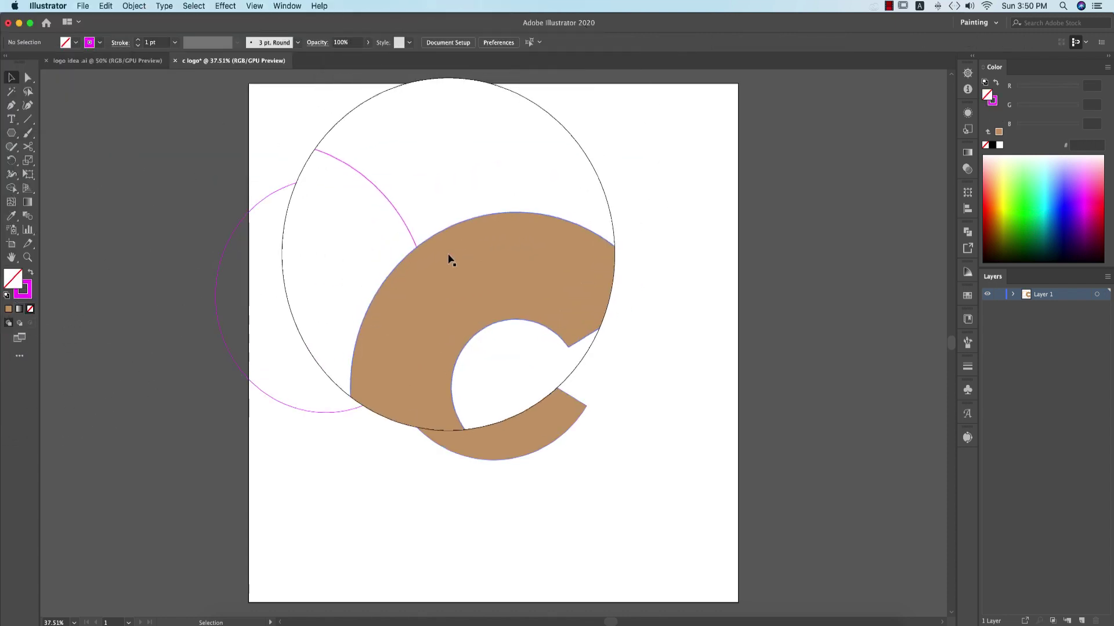
pyautogui.click(425, 239)
pyautogui.press('super+shift+bracketright')
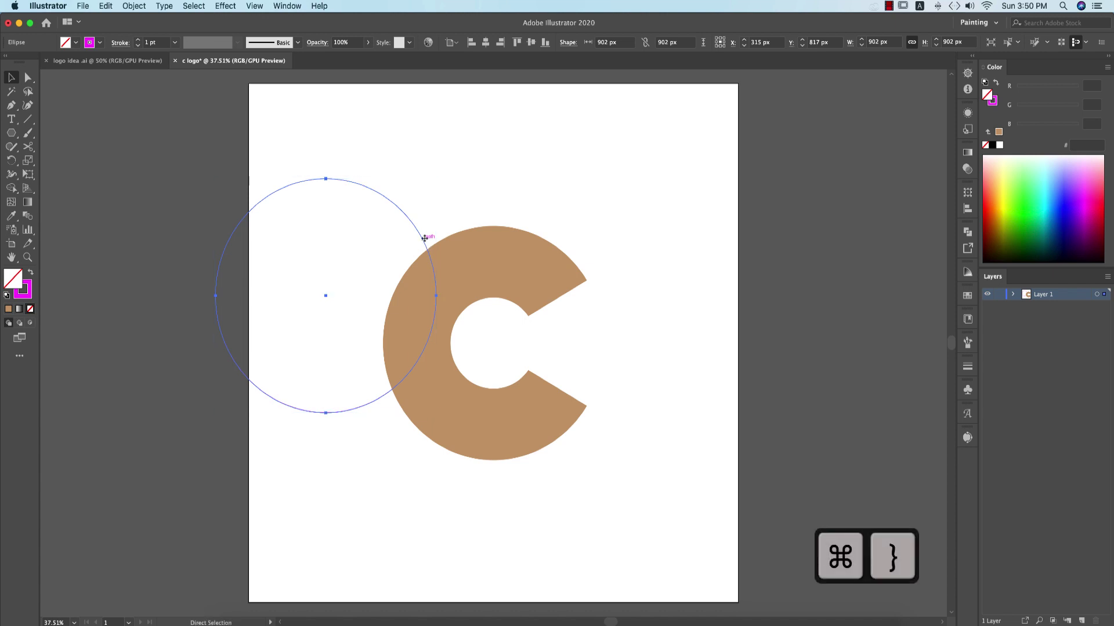
# Step: Move the circle to centre at about X 774, Y 844 px so its edge meets the C's lower inner corner
pyautogui.press('super+shift+a')
pyautogui.moveTo(464, 373); pyautogui.dragTo(530, 373)
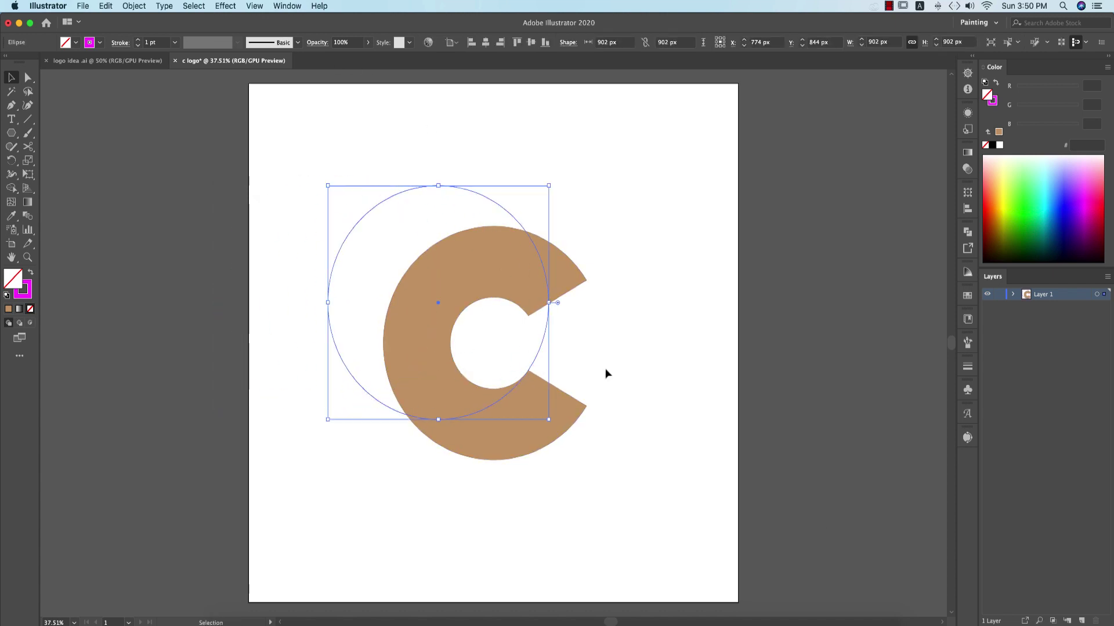
pyautogui.scroll(4, 537, 368)
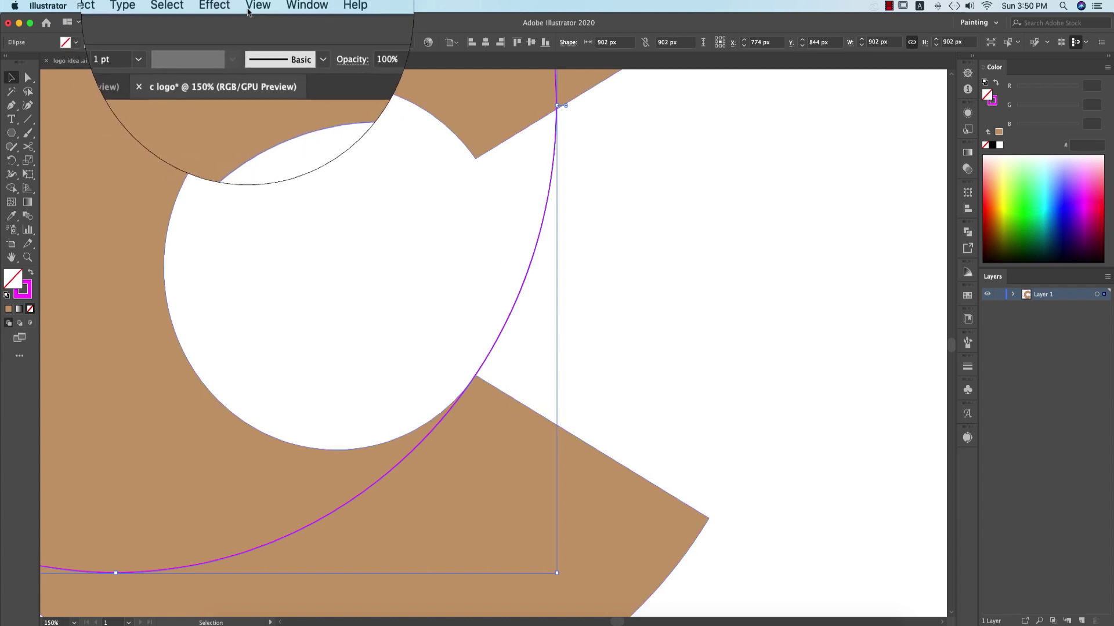
# Step: Turn off Snap to Pixel for the document
pyautogui.click(254, 6)
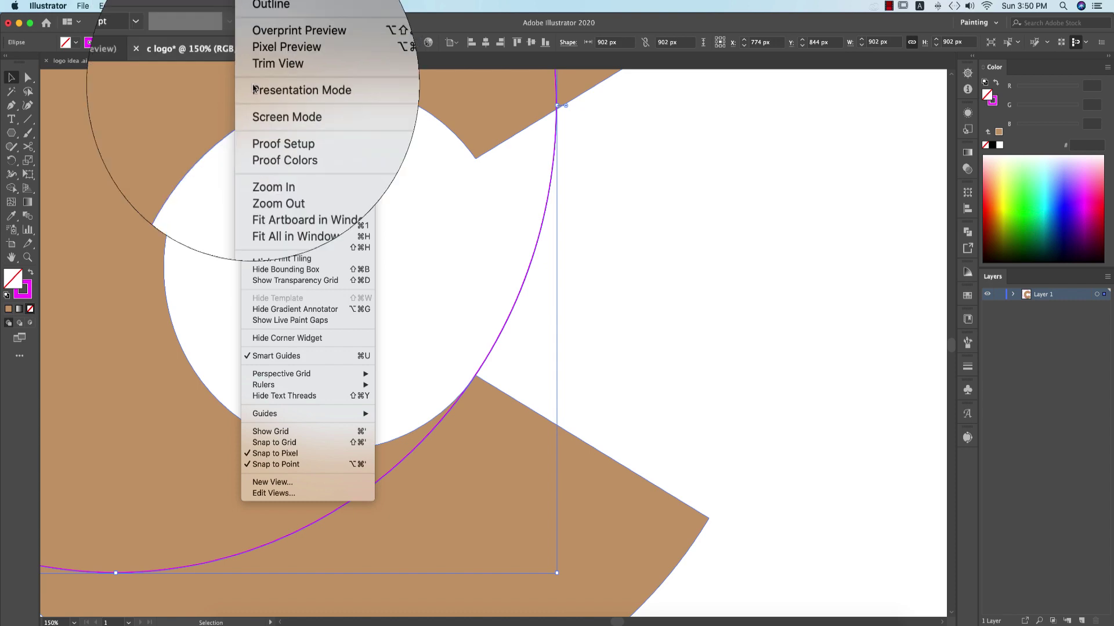
pyautogui.click(254, 6)
pyautogui.click(254, 6)
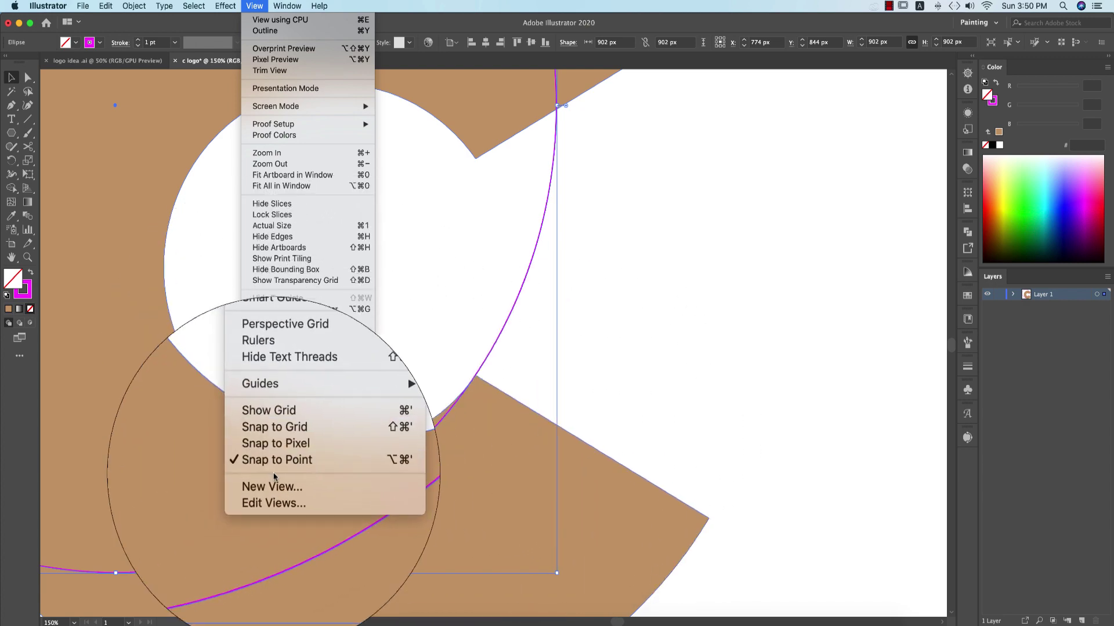
pyautogui.click(722, 455)
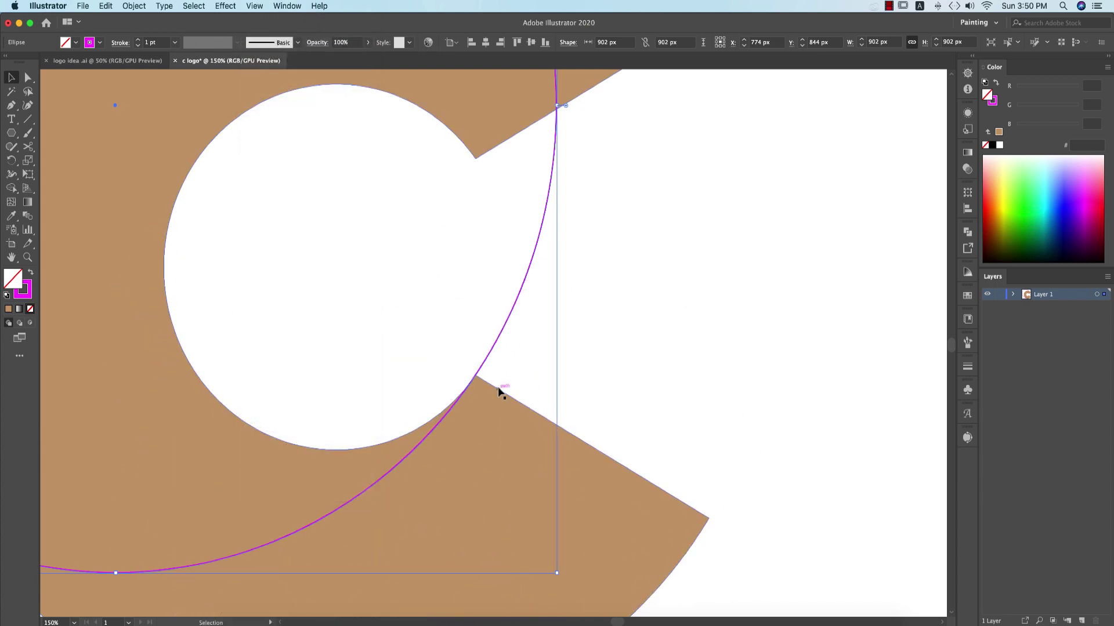
# Step: In Outline view, fine-tune the circle's position to X 773.484, Y 844.255 px, exactly on the C's lower inner corner
pyautogui.hotkey('ctrl', 'y')
pyautogui.click(609, 388)
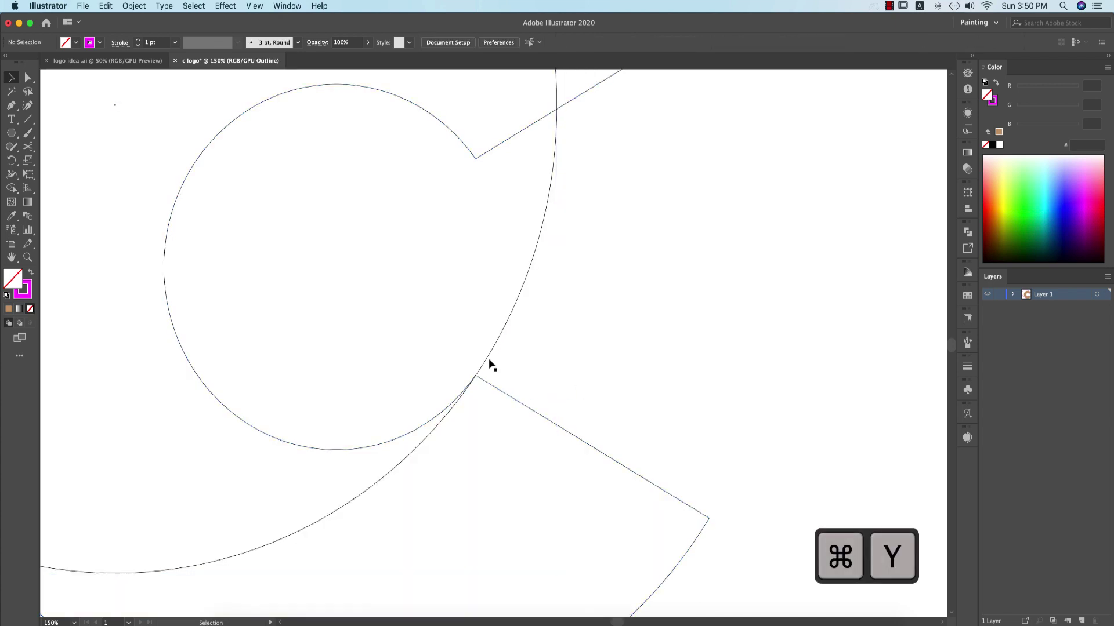
pyautogui.scroll(4, 488, 362)
pyautogui.moveTo(457, 394); pyautogui.dragTo(455, 400)
pyautogui.scroll(4, 430, 415)
pyautogui.scroll(-14, 475, 433)
pyautogui.scroll(4, 533, 390)
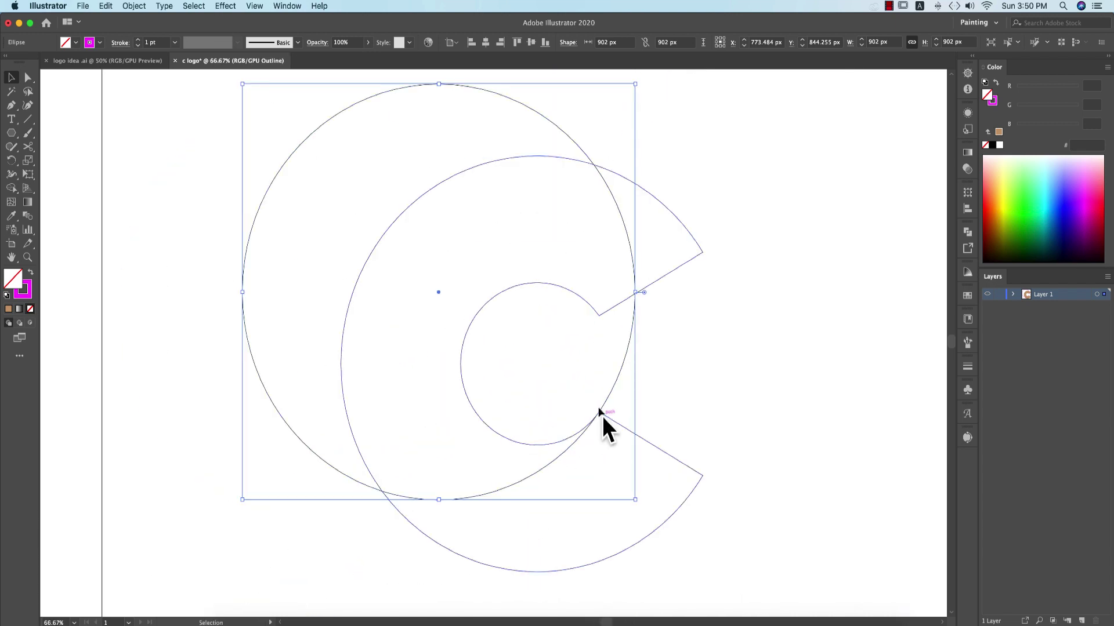
# Step: Duplicate the circle to the right, centred at about X 1248, Y 881 px, touching the left side of the C's inner hole
pyautogui.moveTo(612, 395); pyautogui.dragTo(818, 413)
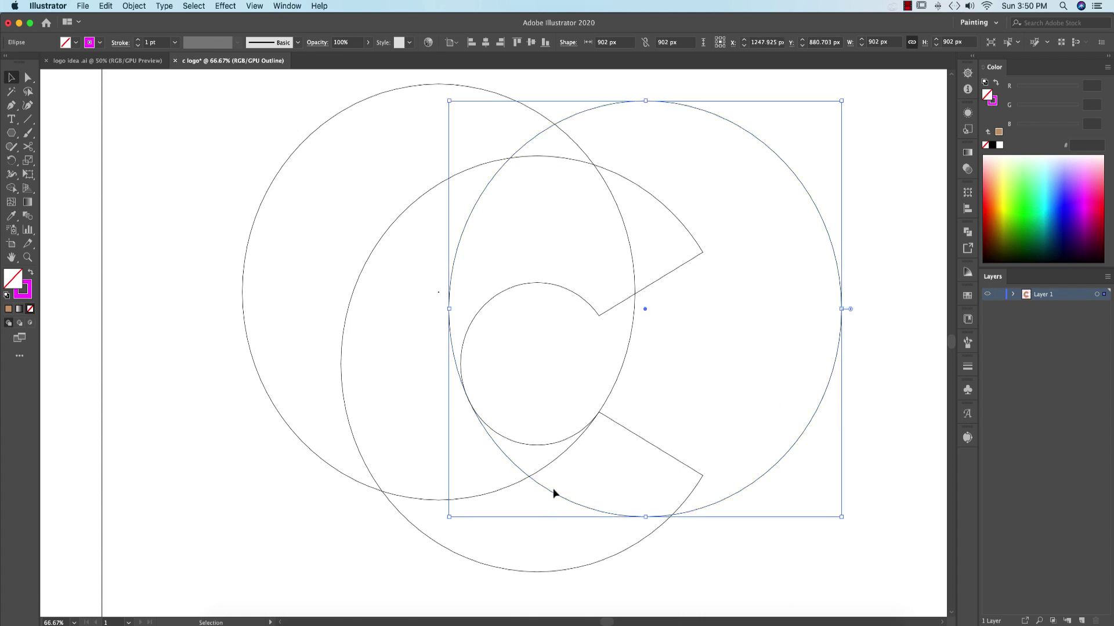
pyautogui.click(723, 418)
pyautogui.hscroll(5, 726, 405)
pyautogui.scroll(1, 726, 405)
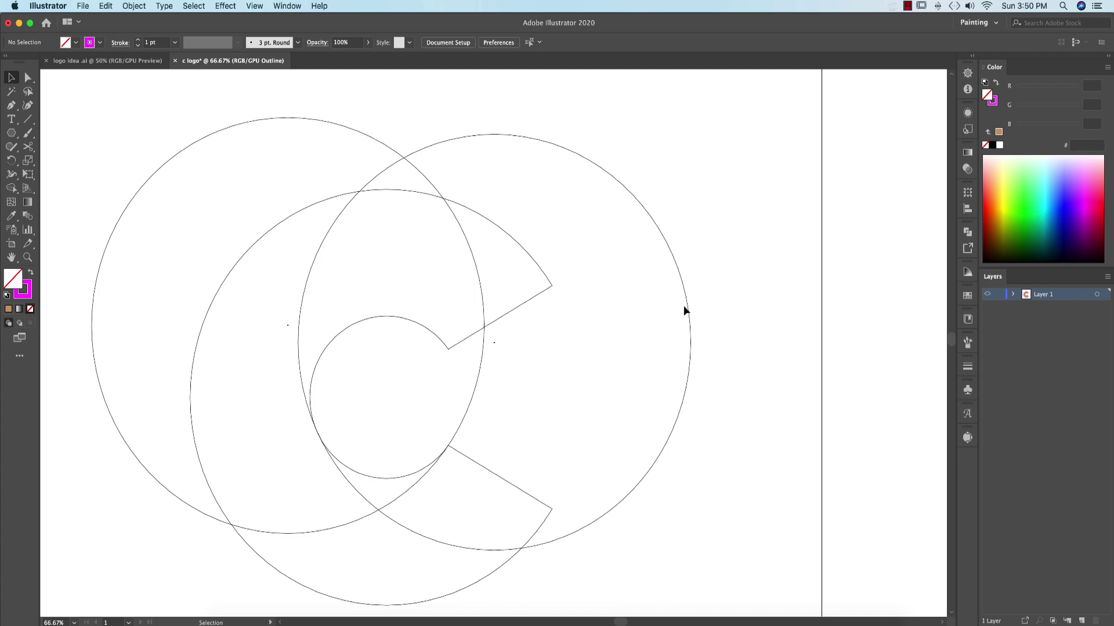
# Step: Duplicate the second circle straight down so its edge meets the C's upper outer tip, and return to Preview view
pyautogui.moveTo(687, 313); pyautogui.dragTo(689, 456)
pyautogui.click(773, 467)
pyautogui.scroll(-4, 773, 467)
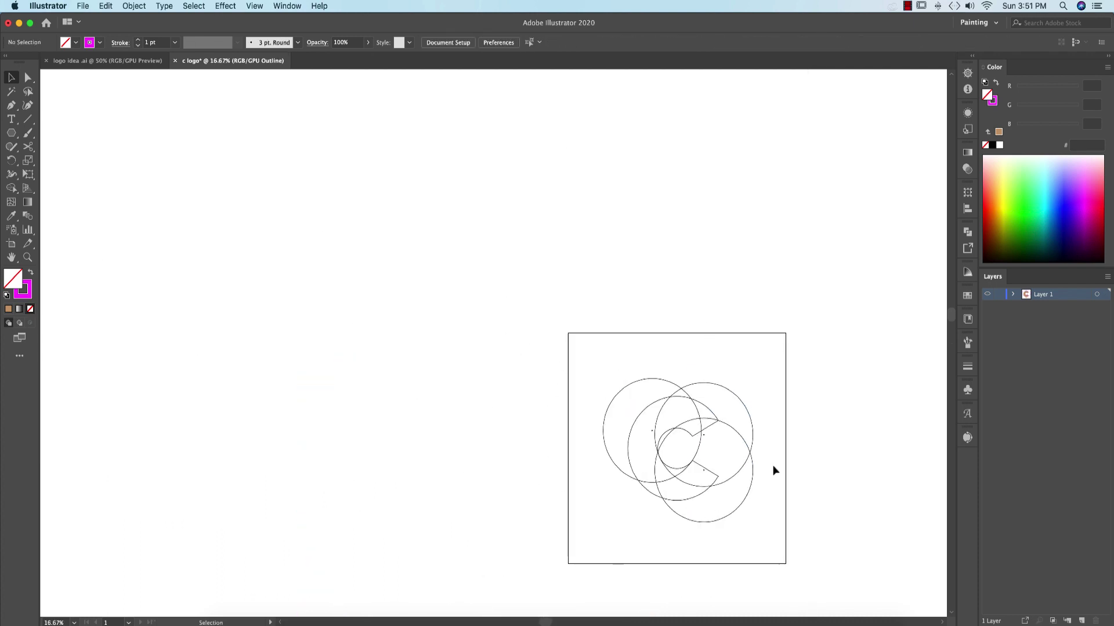
pyautogui.press('super+y')
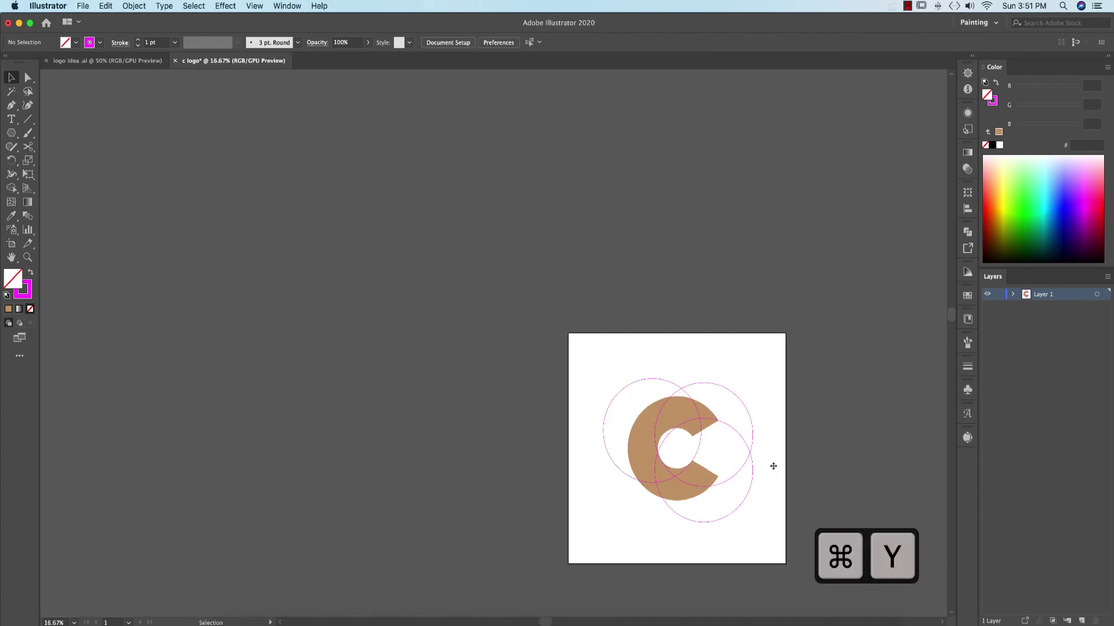
# Step: Select the C together with all three guide circles and activate the Shape Builder tool
pyautogui.moveTo(607, 344); pyautogui.dragTo(757, 544)
pyautogui.scroll(2, 701, 485)
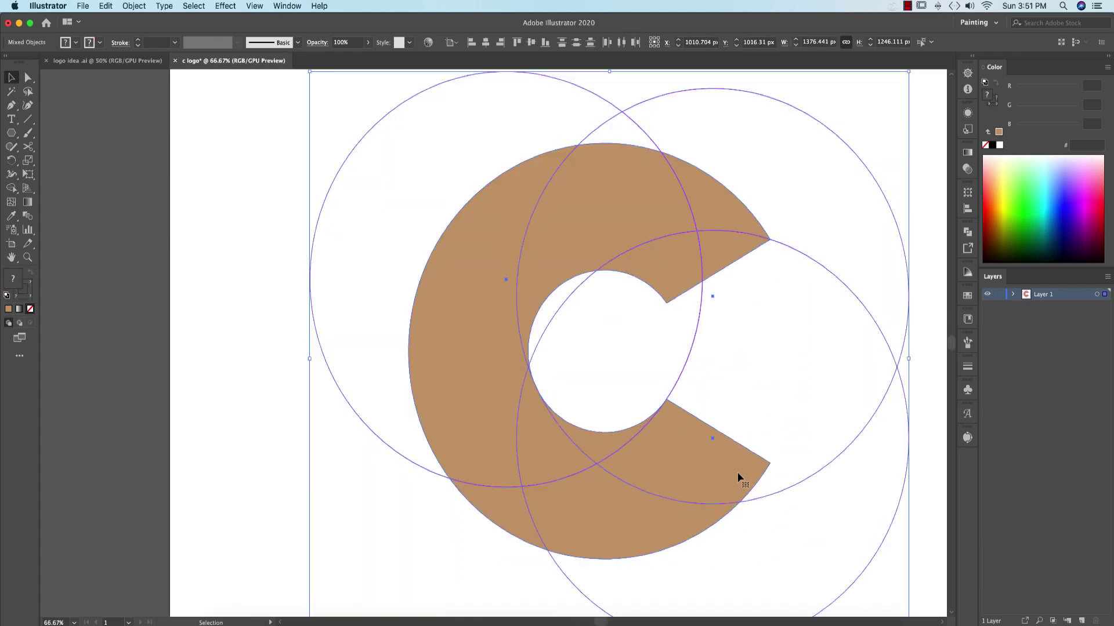
pyautogui.press('a')
pyautogui.moveTo(737, 473); pyautogui.dragTo(626, 427)
pyautogui.press('super+0')
pyautogui.press('v')
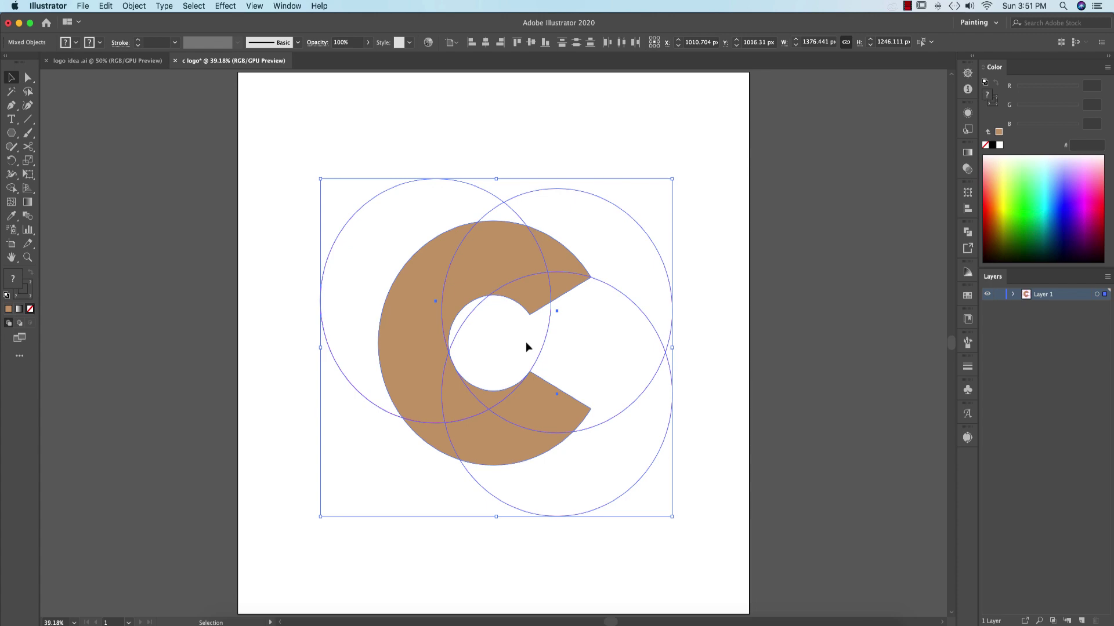
pyautogui.hotkey('shift', 'm')
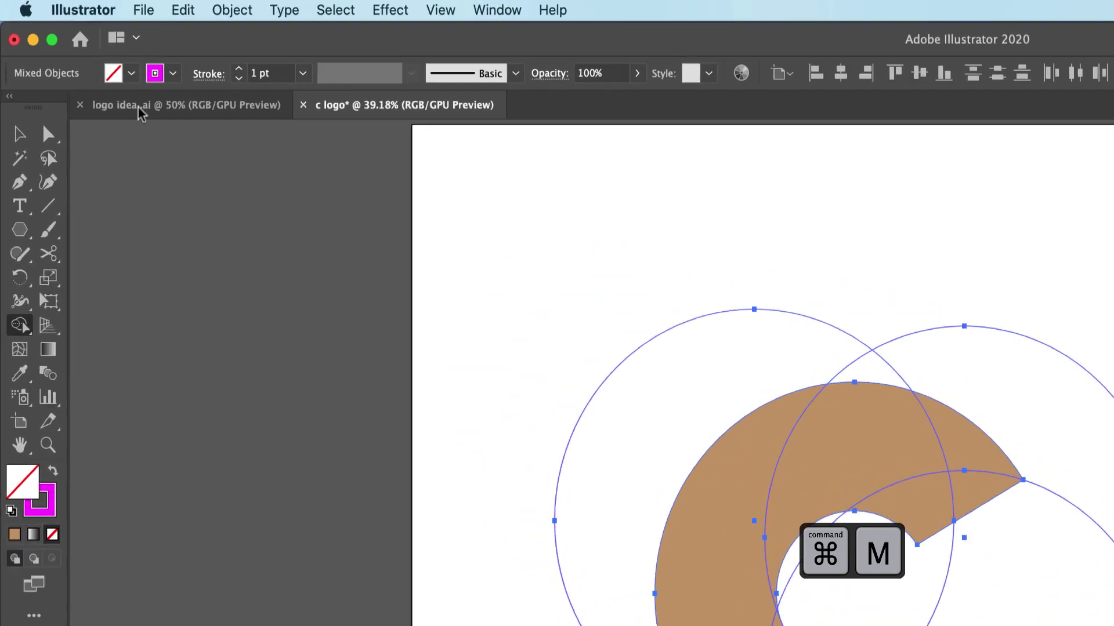
# Step: Set no stroke and a dark blue 2e3192 fill, and merge the C's lower regions below the first circle into one section
pyautogui.click(173, 73)
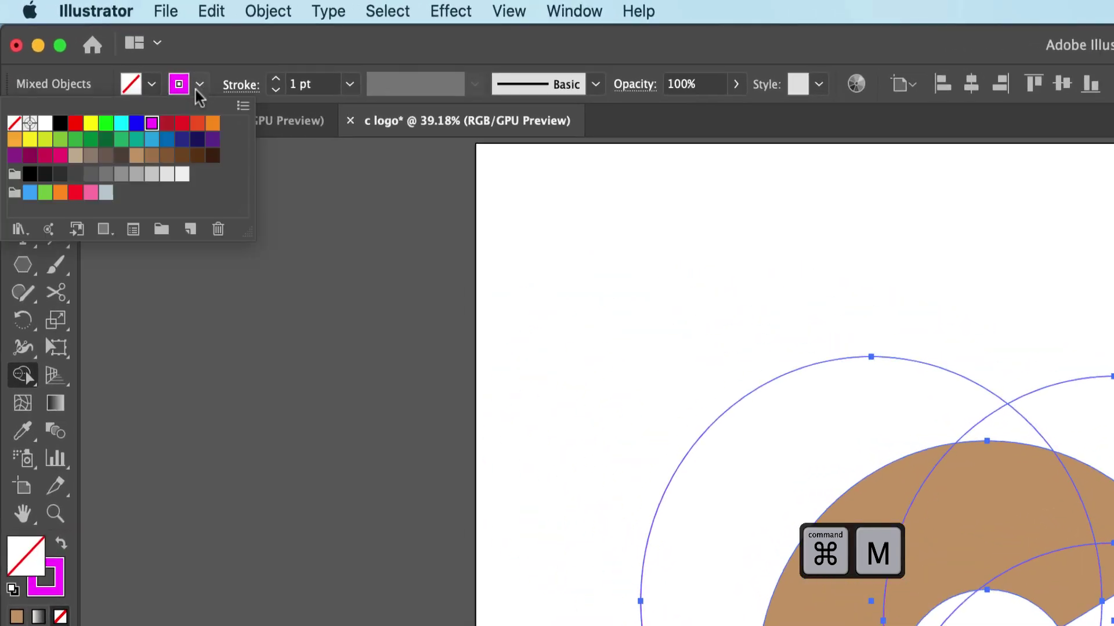
pyautogui.click(12, 106)
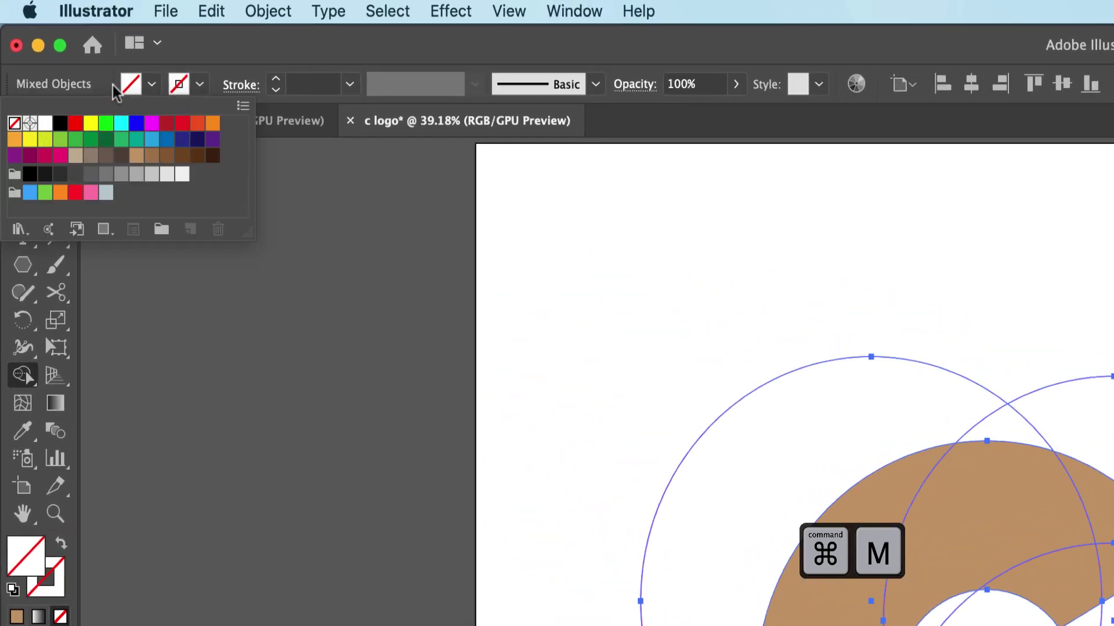
pyautogui.click(150, 85)
pyautogui.click(183, 147)
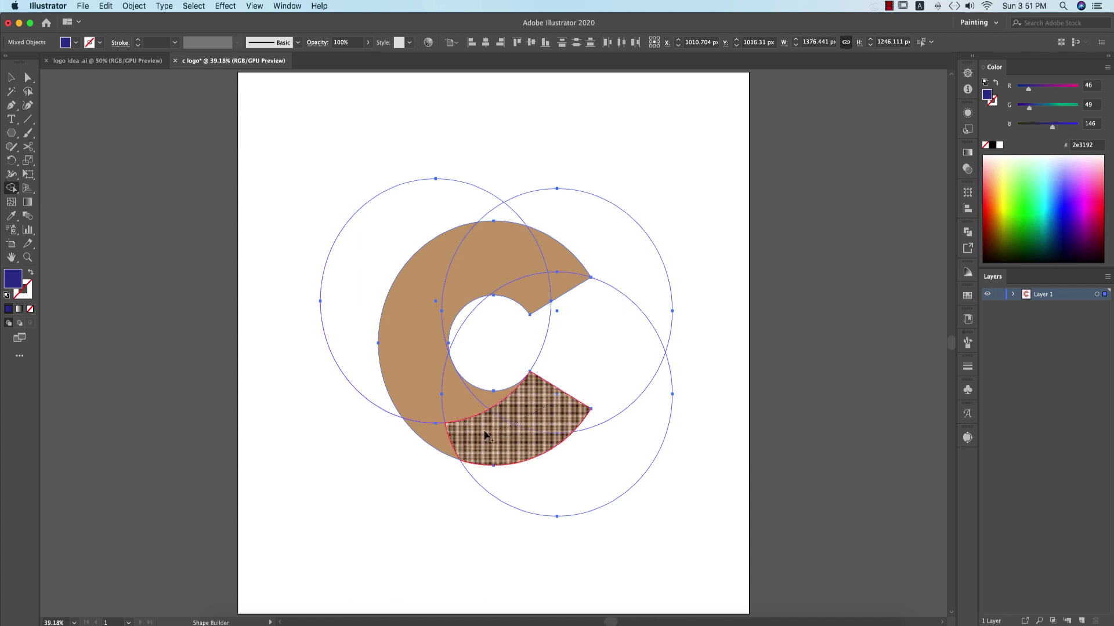
pyautogui.moveTo(486, 435); pyautogui.dragTo(447, 440)
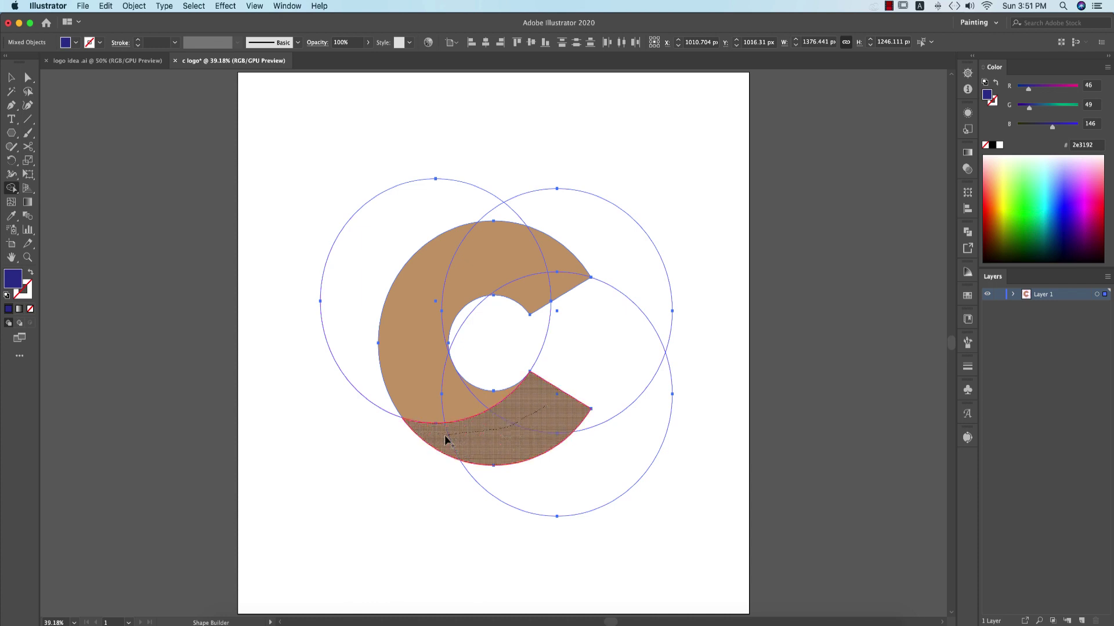
pyautogui.moveTo(532, 452); pyautogui.dragTo(498, 435)
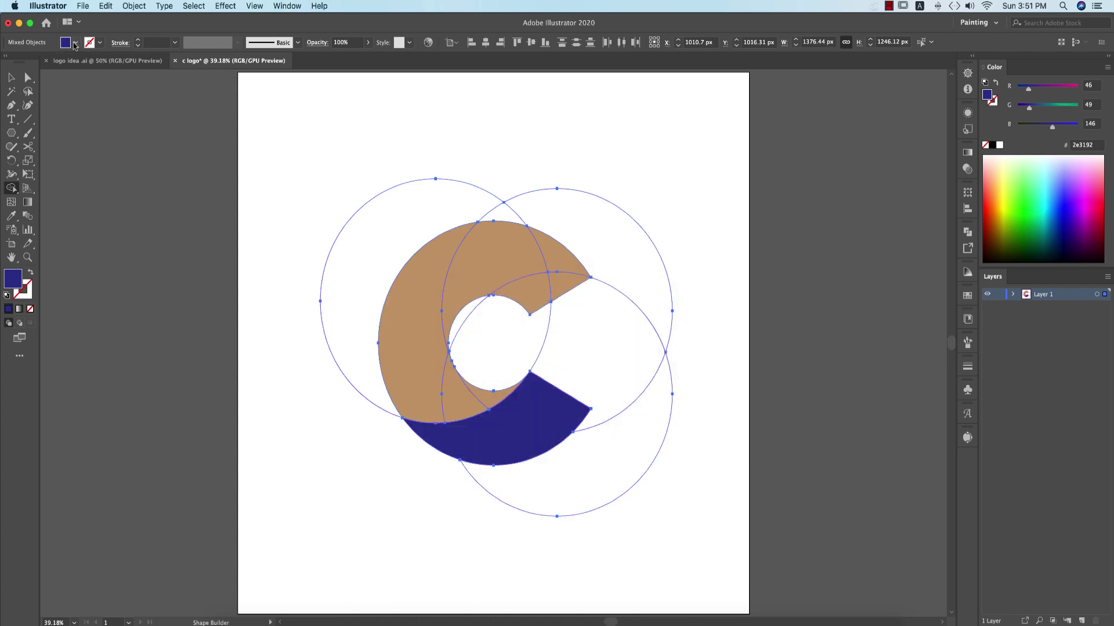
# Step: Set the fill to blue 0071bc and merge the regions on the C's left side into one section
pyautogui.click(76, 42)
pyautogui.click(83, 70)
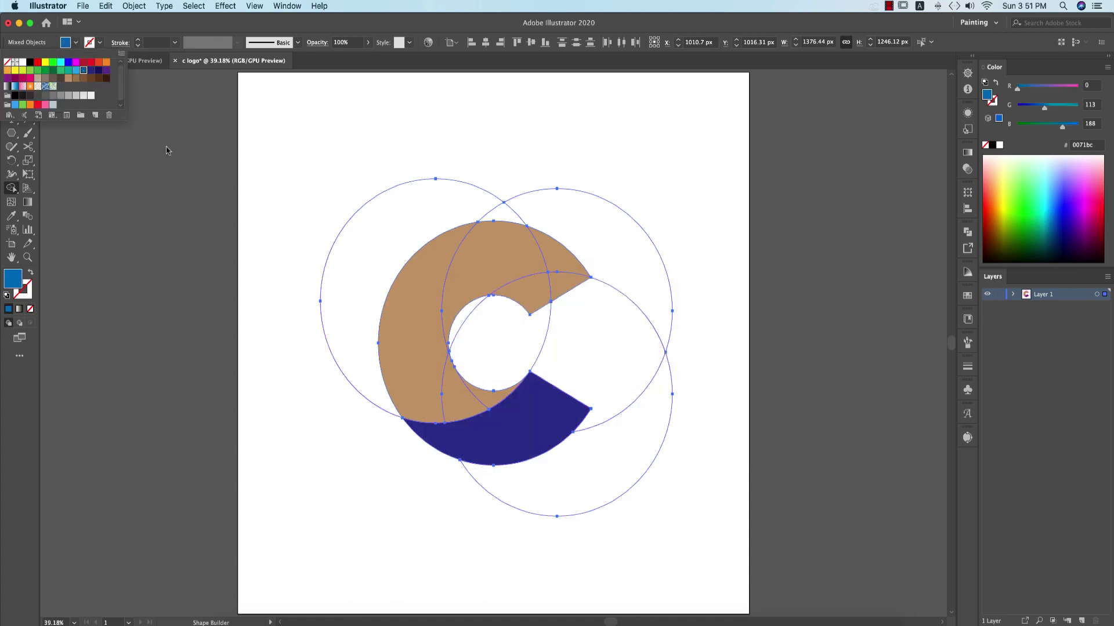
pyautogui.click(493, 400)
pyautogui.moveTo(460, 398)
pyautogui.mouseDown()
pyautogui.moveTo(484, 398)
pyautogui.moveTo(433, 388)
pyautogui.mouseUp()
# Step: Set the fill to light blue 29abe2 and merge the regions of the C's upper arm above the third circle
pyautogui.click(87, 43)
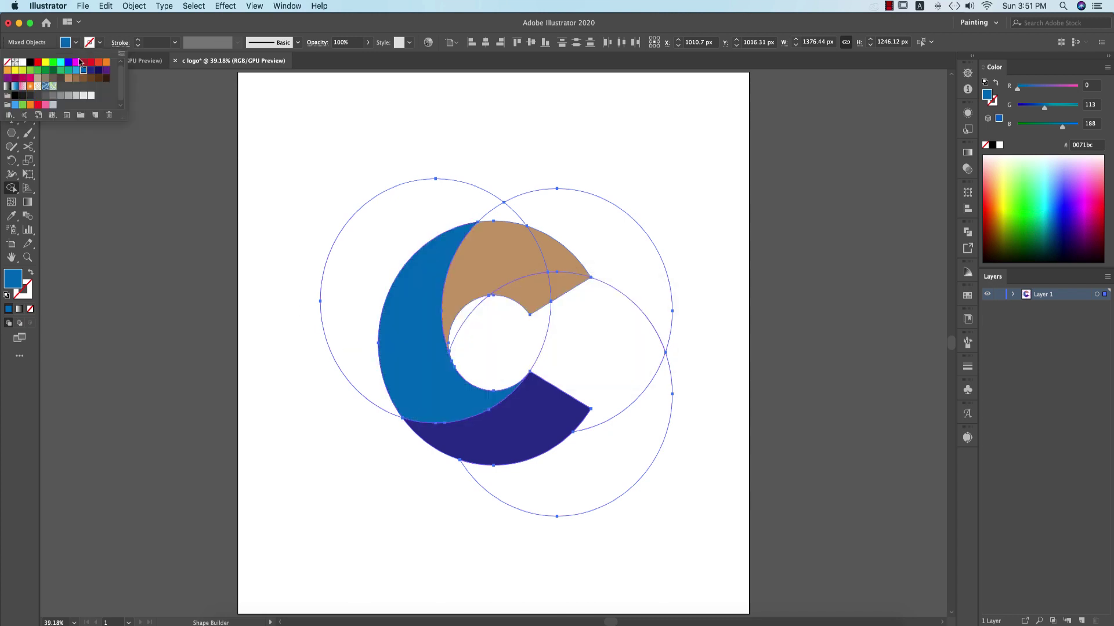
pyautogui.click(77, 70)
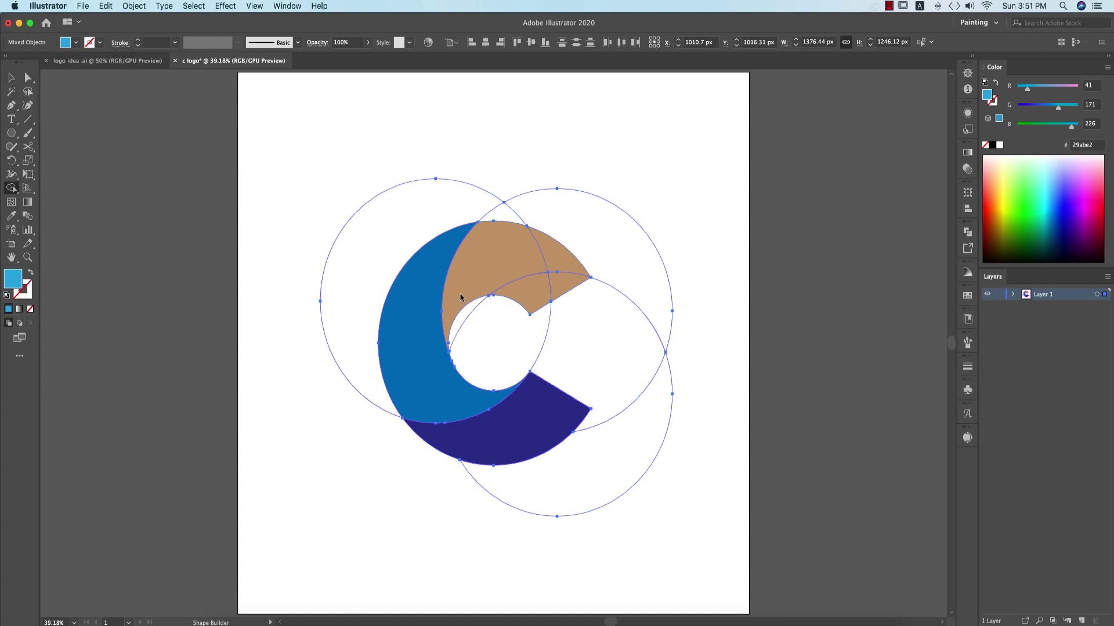
pyautogui.moveTo(531, 256); pyautogui.dragTo(554, 255)
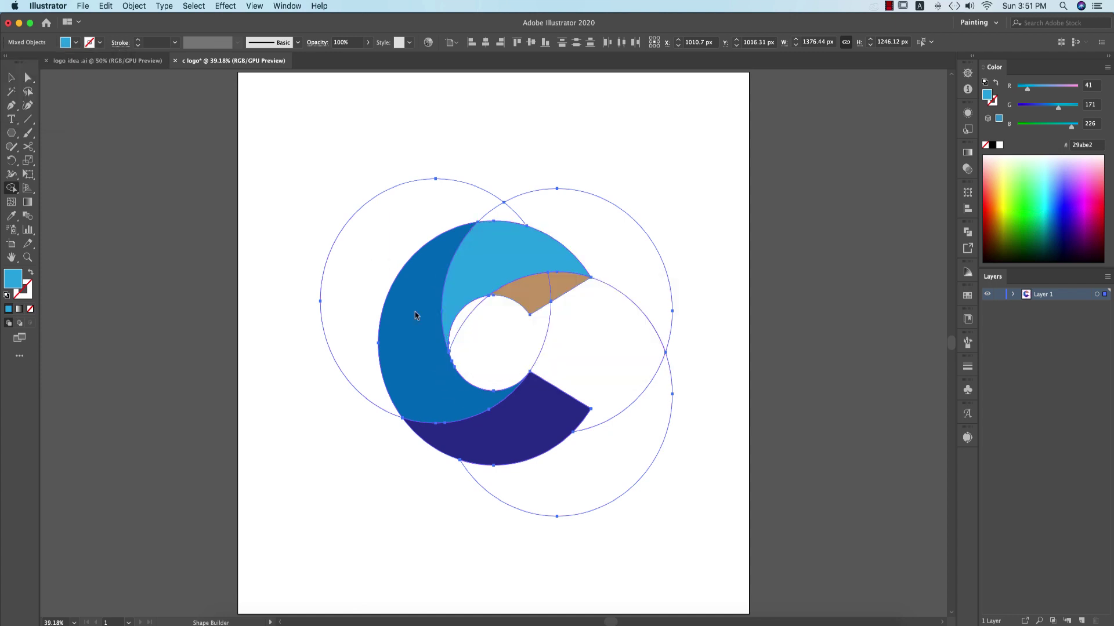
# Step: Set the fill to teal 00a99d and build the remaining brown piece under the C's upper arm as one section
pyautogui.click(75, 44)
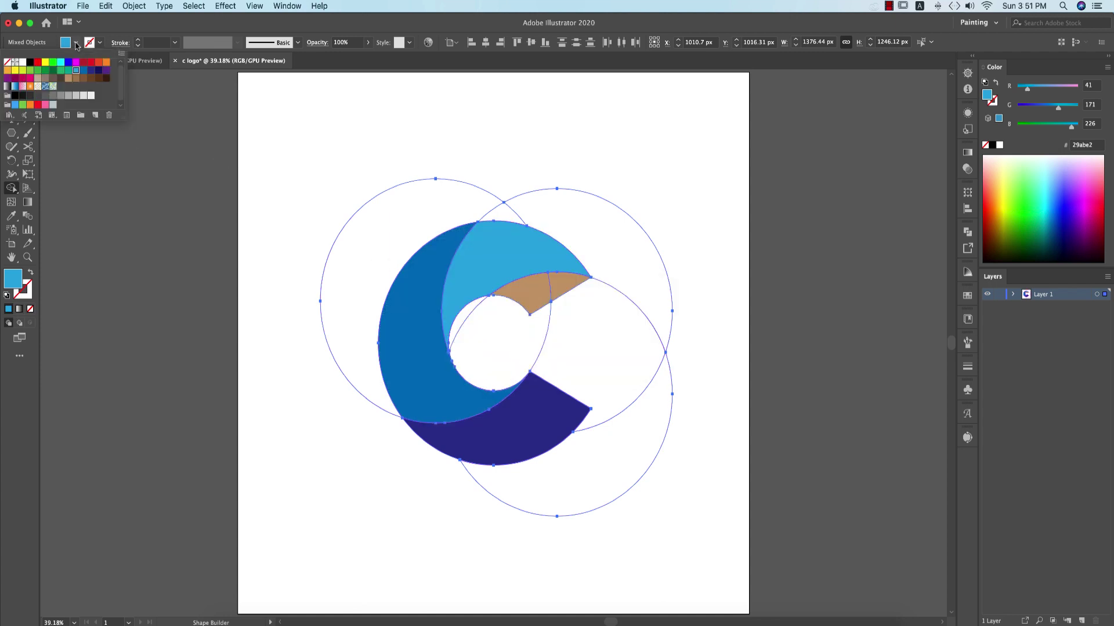
pyautogui.click(67, 71)
pyautogui.click(546, 291)
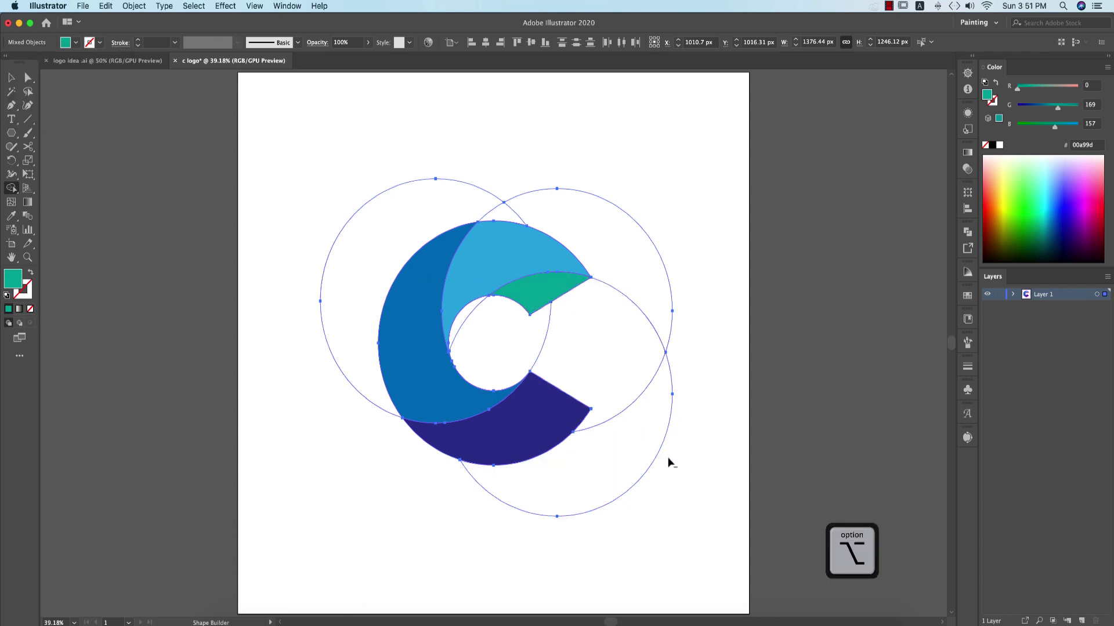
# Step: Remove the guide circle pieces outside the C and inside its opening with the Shape Builder tool, and deselect the artwork
pyautogui.keyDown('alt'); pyautogui.click(657, 421); pyautogui.keyUp('alt')
pyautogui.moveTo(586, 339); pyautogui.dragTo(597, 325)
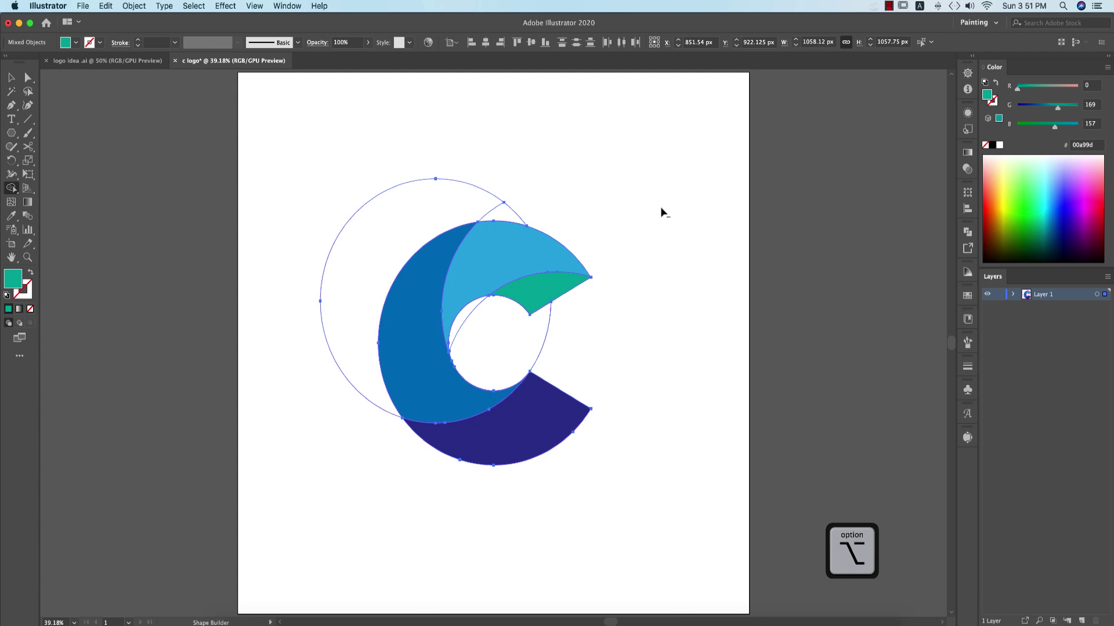
pyautogui.moveTo(480, 196); pyautogui.dragTo(533, 227)
pyautogui.moveTo(549, 346)
pyautogui.mouseDown()
pyautogui.moveTo(479, 334)
pyautogui.moveTo(466, 320)
pyautogui.mouseUp()
pyautogui.press('v')
pyautogui.click(669, 349)
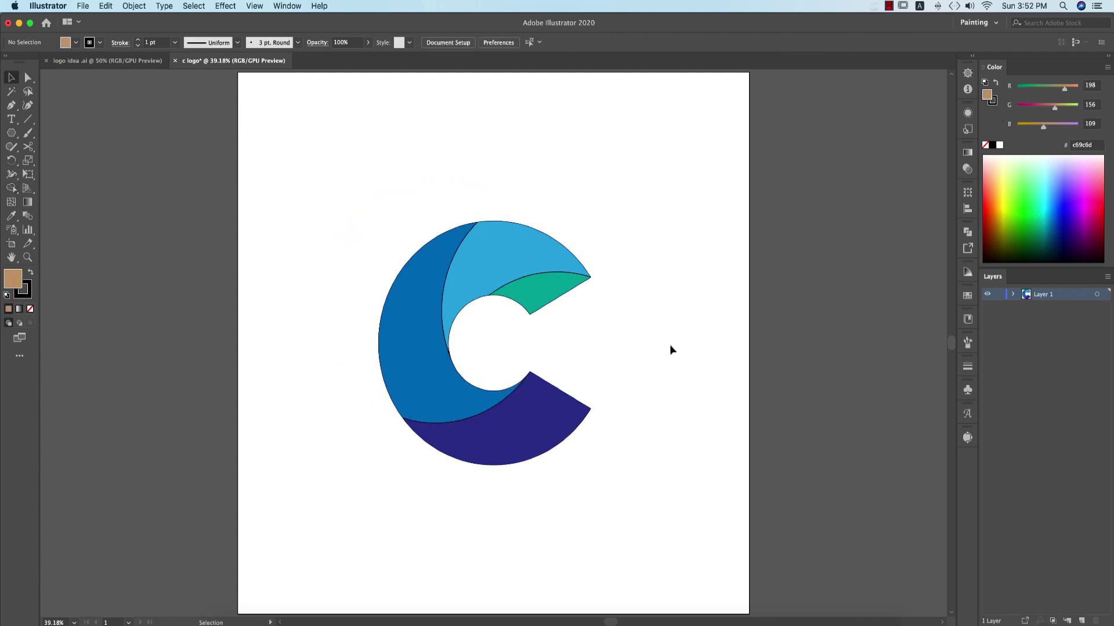
# Step: Draw a short horizontal line without fill, select all matching leftover paths with the Magic Wand, and delete them
pyautogui.press('\\')
pyautogui.moveTo(545, 182); pyautogui.dragTo(650, 181)
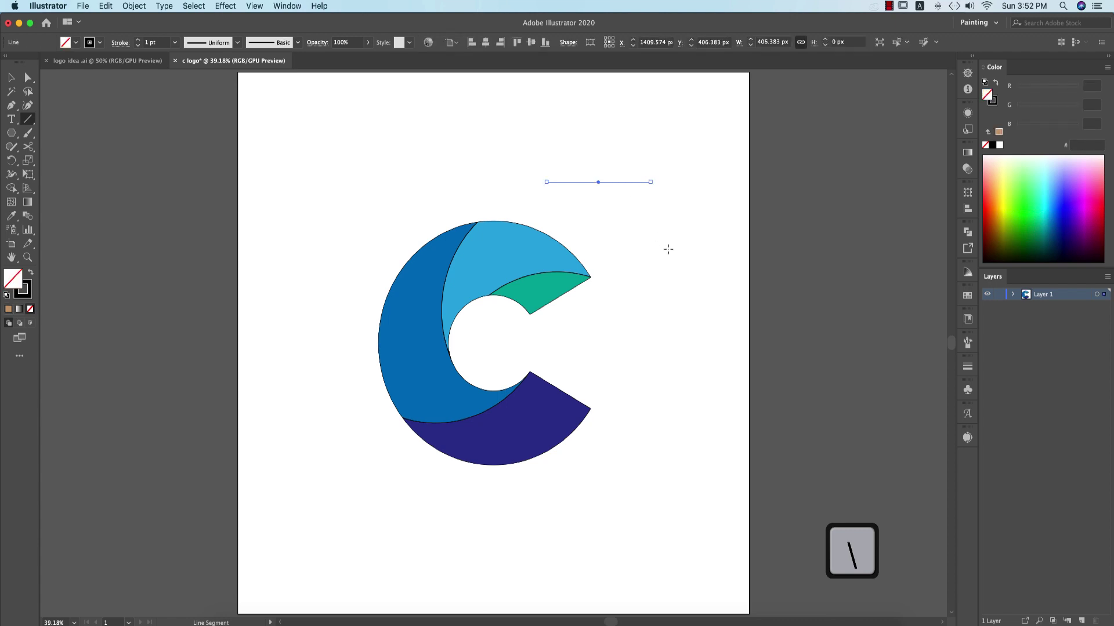
pyautogui.press('y')
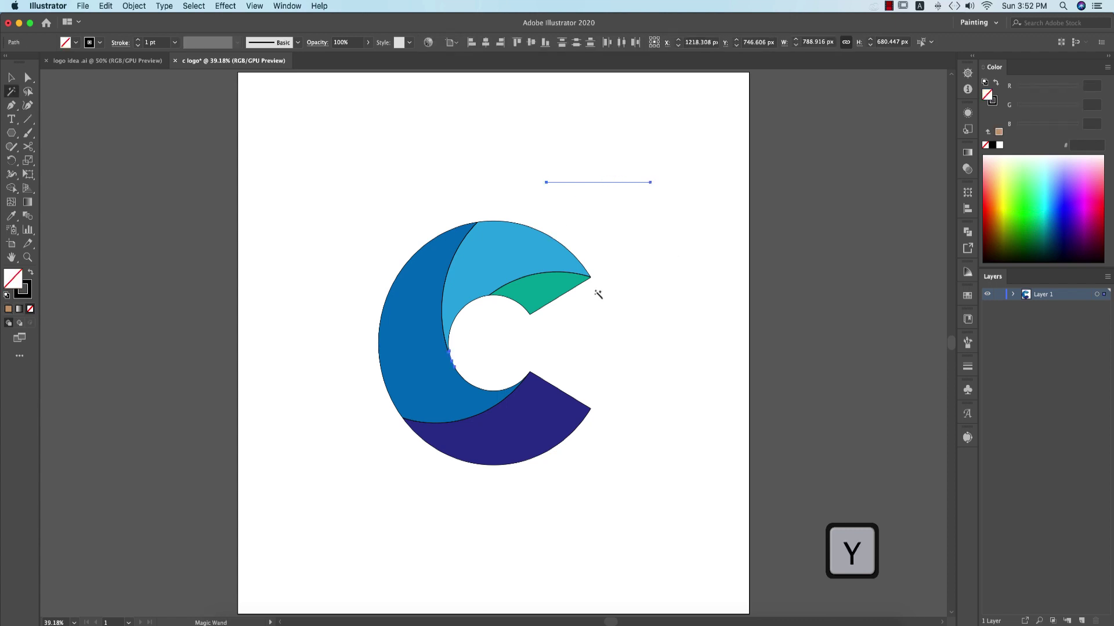
pyautogui.click(668, 310)
pyautogui.press('BackSpace')
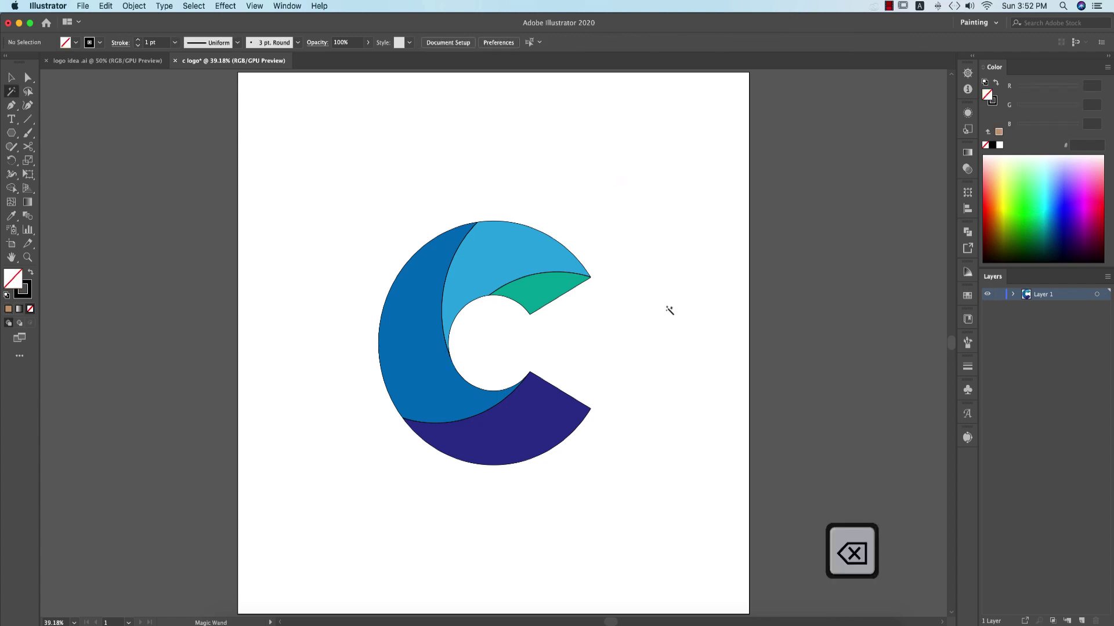
pyautogui.press('v')
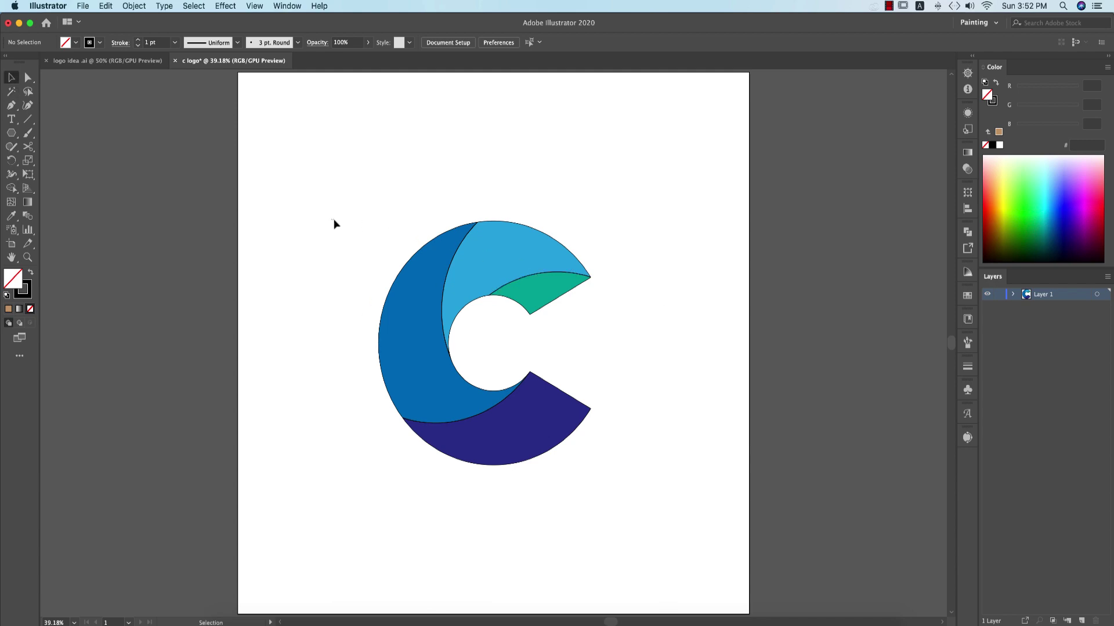
# Step: Remove the black stroke from all sections of the C and deselect them
pyautogui.moveTo(333, 222); pyautogui.dragTo(686, 505)
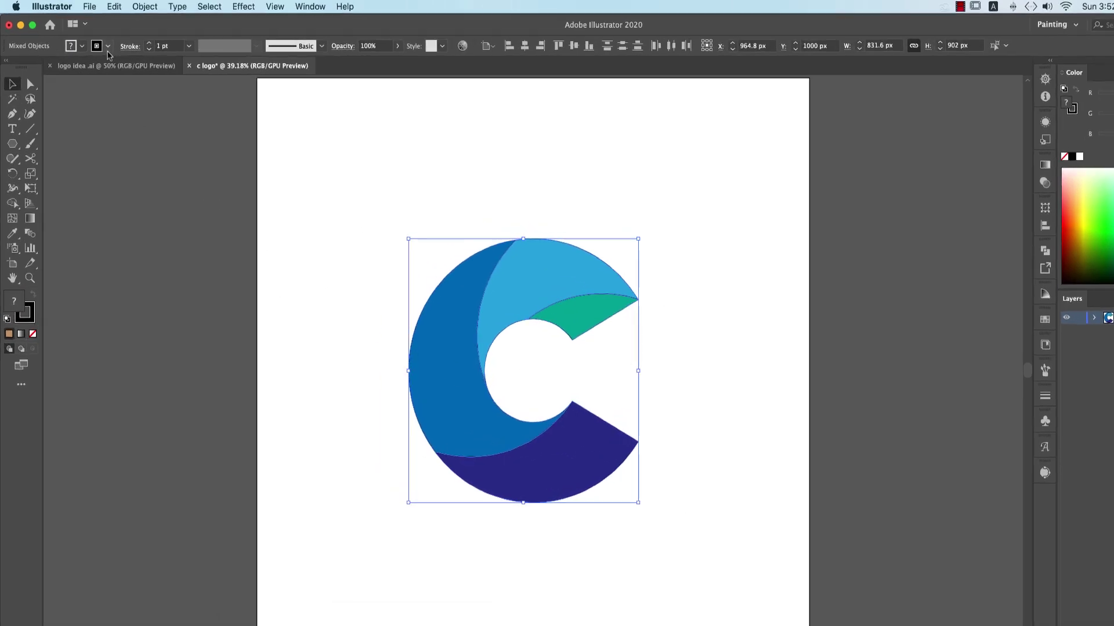
pyautogui.click(76, 42)
pyautogui.click(18, 130)
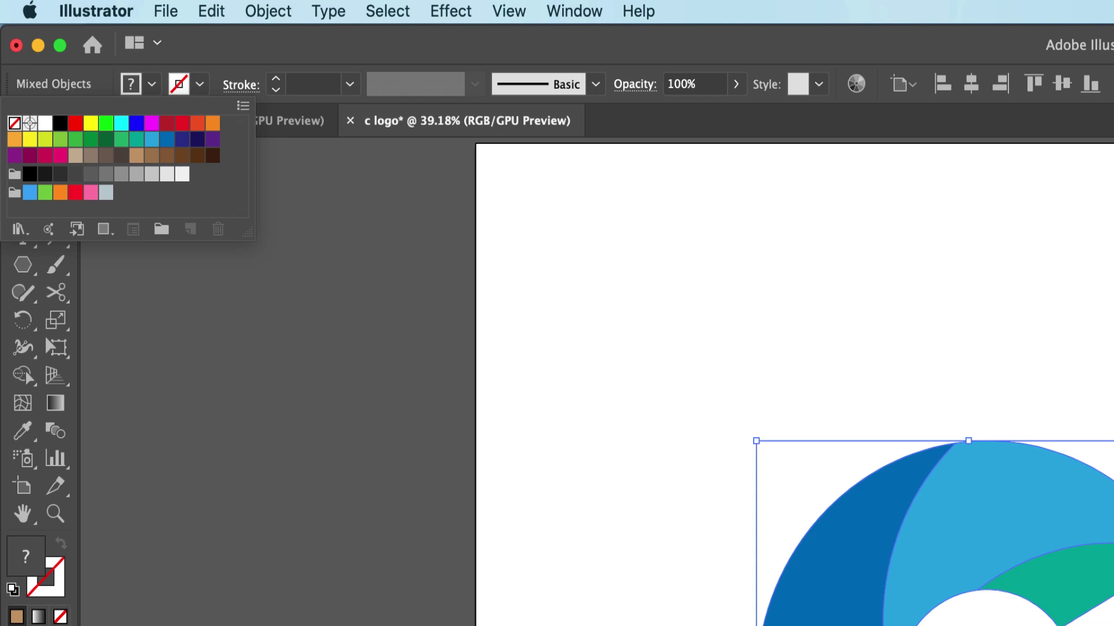
pyautogui.press('Escape')
pyautogui.press('super+shift+a')
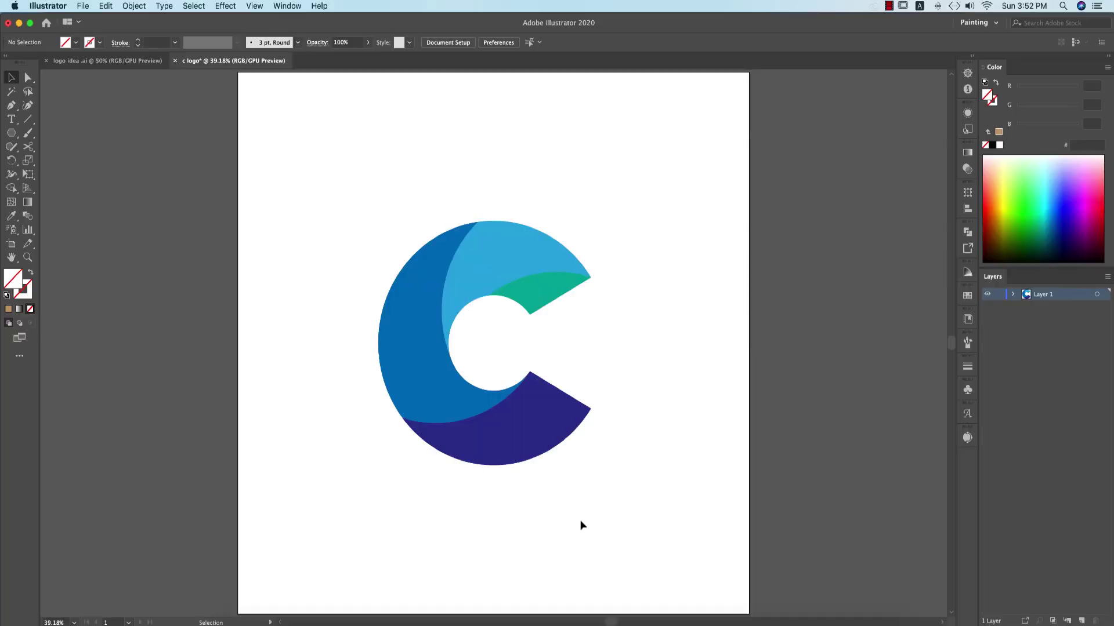
pyautogui.scroll(-1, 582, 525)
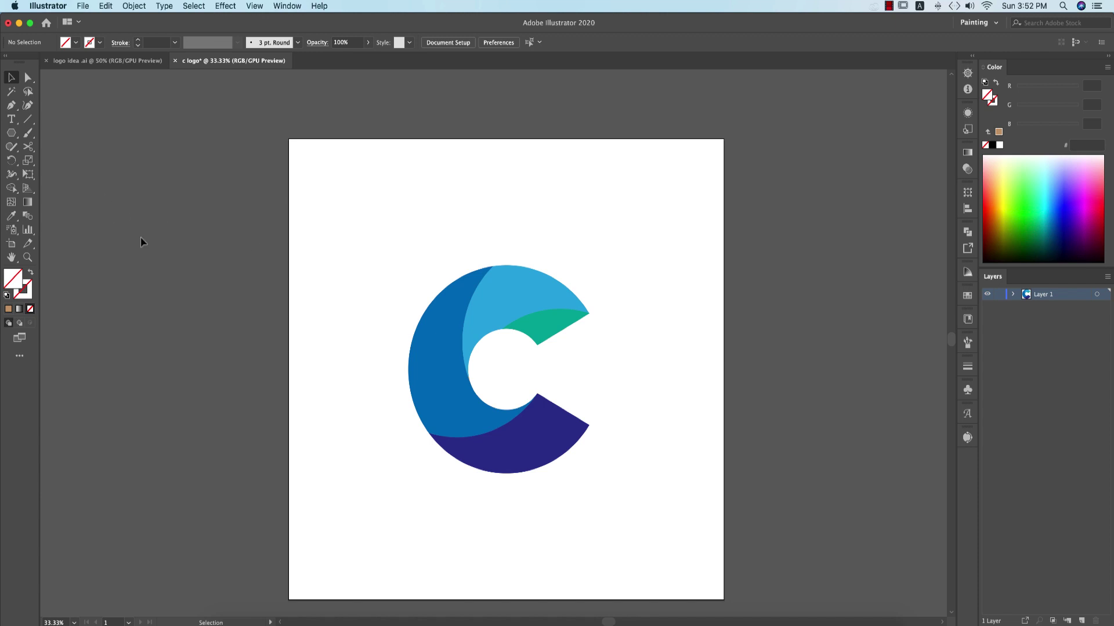
# Step: Draw a dark blue 2e3192 square of about 138 px above the C and copy it into a row of four
pyautogui.click(528, 444)
pyautogui.click(649, 452)
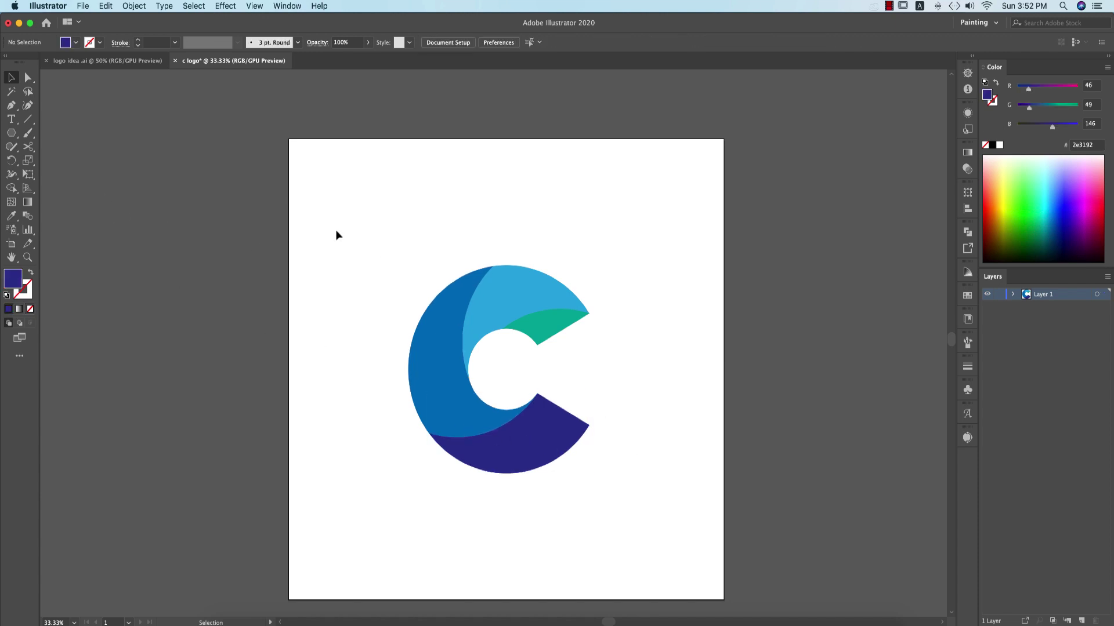
pyautogui.moveTo(16, 136); pyautogui.dragTo(58, 132)
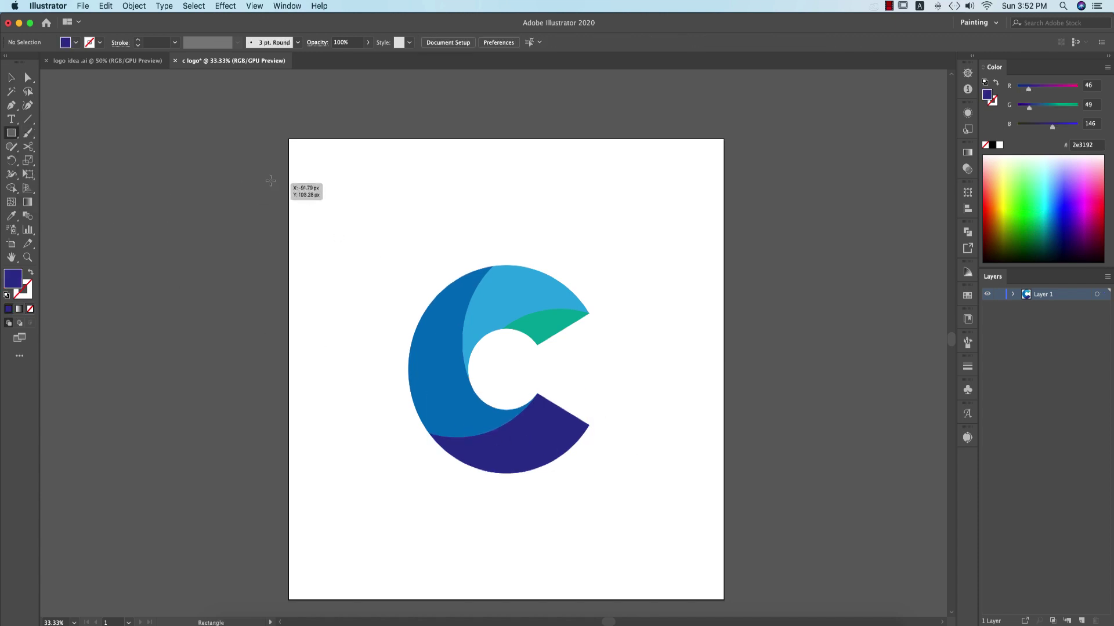
pyautogui.moveTo(313, 161); pyautogui.dragTo(451, 182)
pyautogui.click(11, 77)
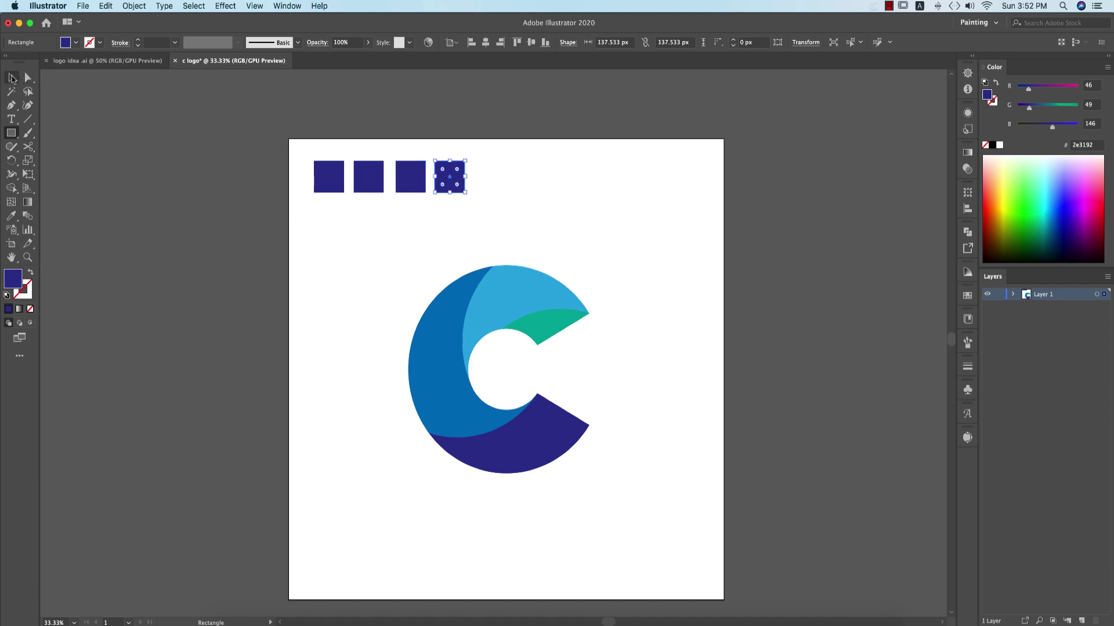
pyautogui.click(370, 315)
pyautogui.click(562, 333)
pyautogui.click(394, 243)
# Step: Fill the first square with a linear gradient from dark blue 2e3192 to light blue 29abe2
pyautogui.click(329, 176)
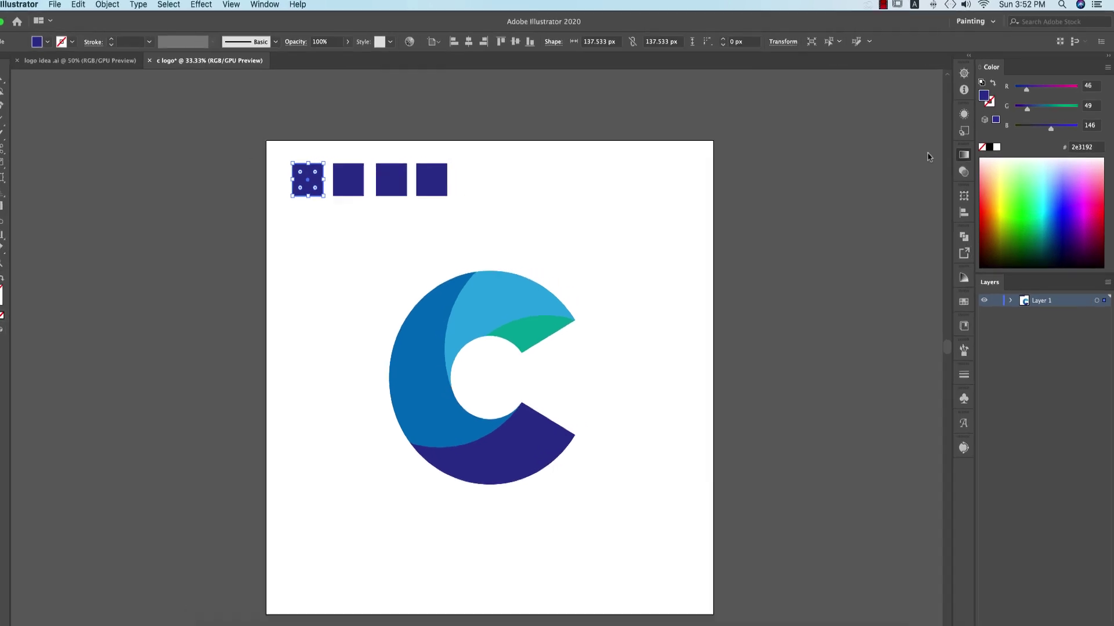
pyautogui.click(968, 169)
pyautogui.click(836, 167)
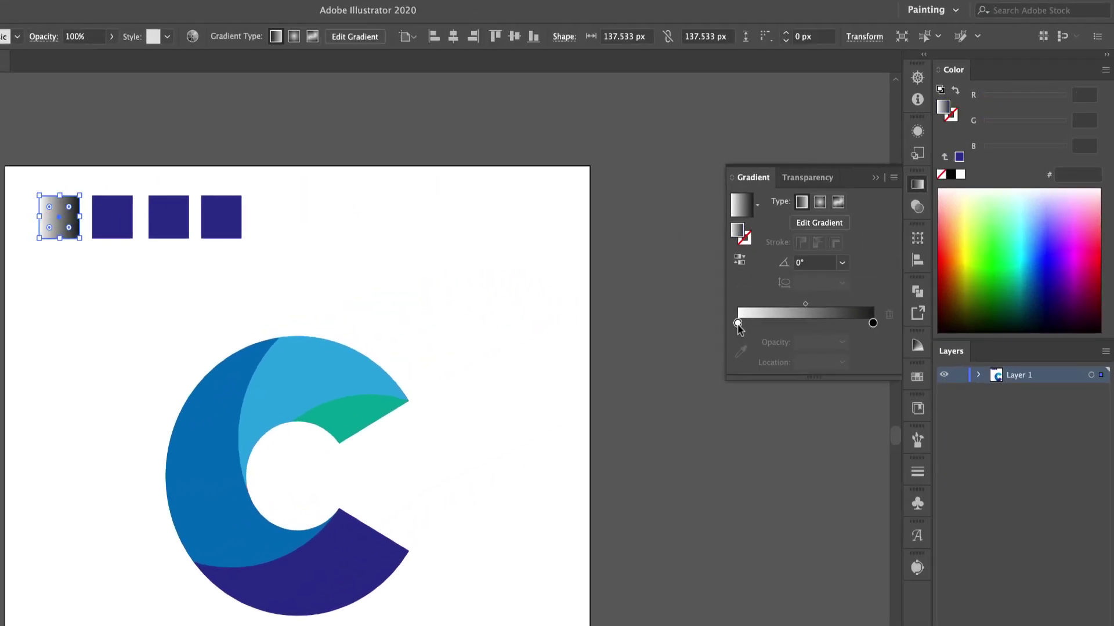
pyautogui.doubleClick(738, 323)
pyautogui.click(777, 384)
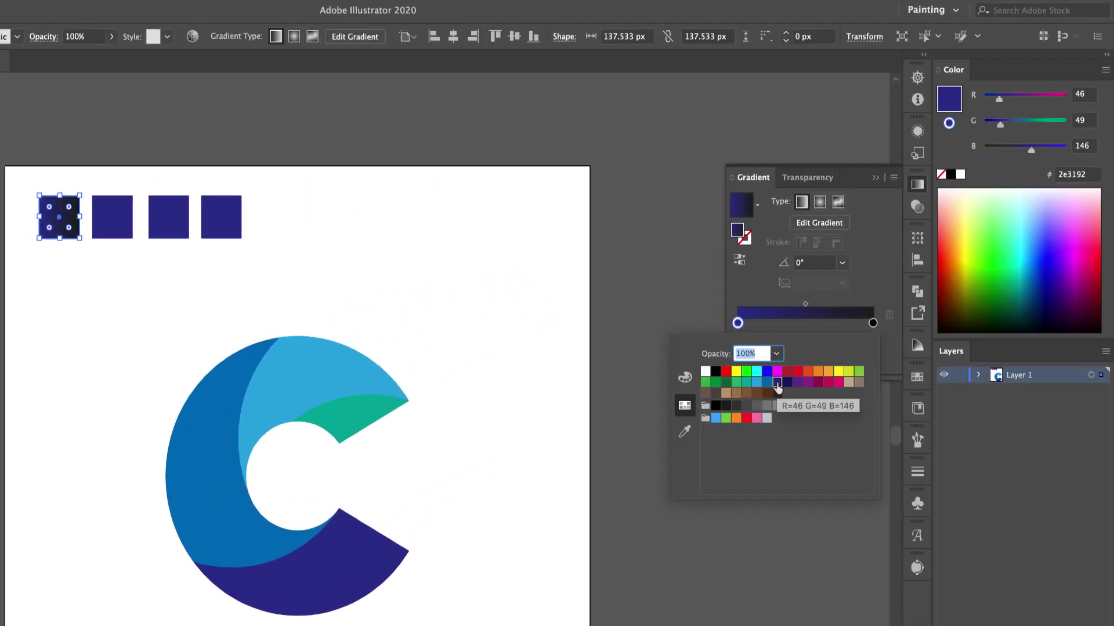
pyautogui.click(873, 323)
pyautogui.doubleClick(873, 323)
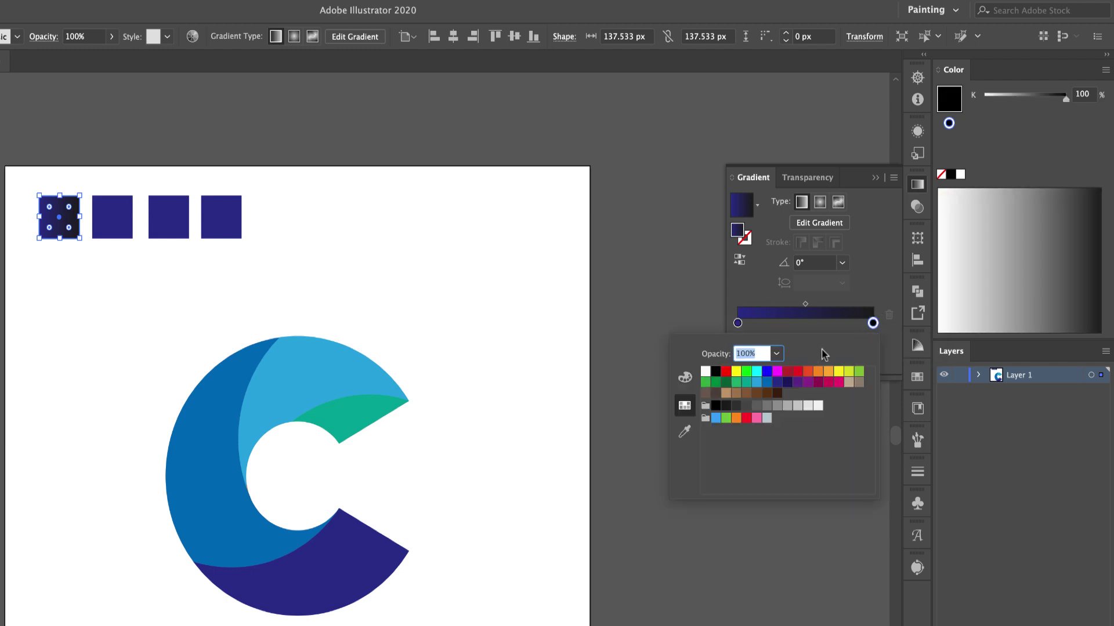
pyautogui.click(758, 383)
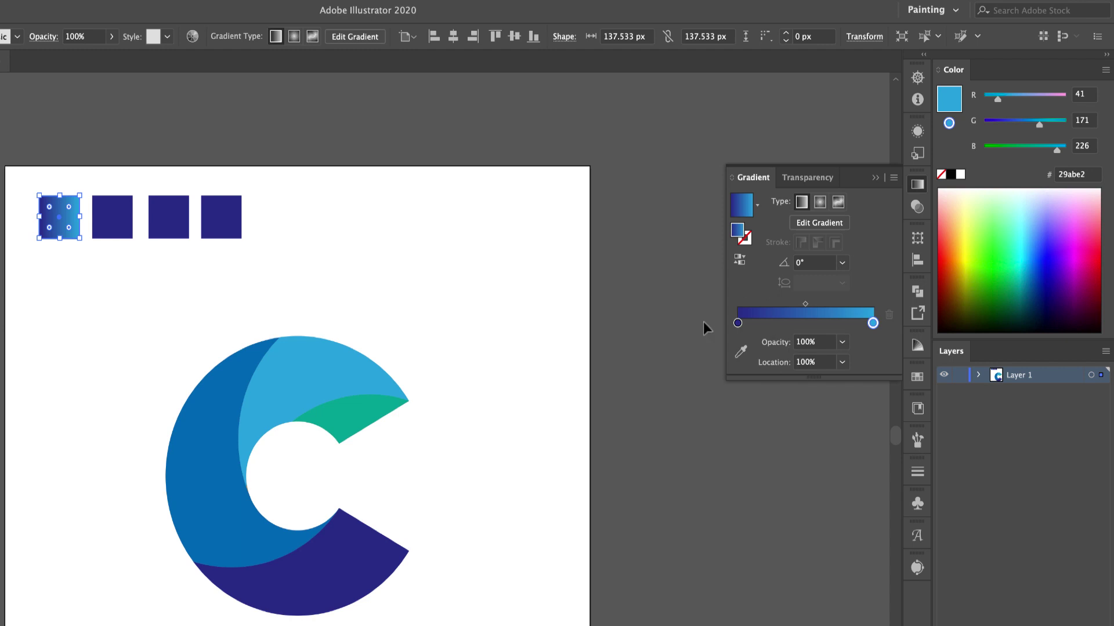
# Step: Darken the first square's dark blue gradient stop to about 49% brightness in HSB and move the gradient midpoint to about 67%
pyautogui.click(738, 324)
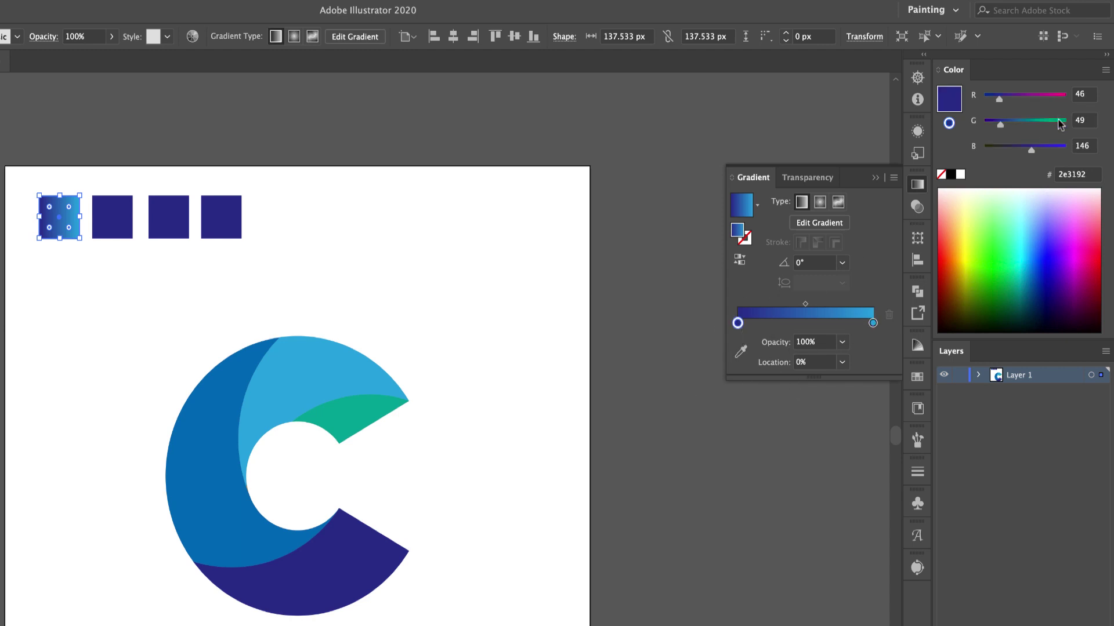
pyautogui.click(1106, 72)
pyautogui.click(1004, 124)
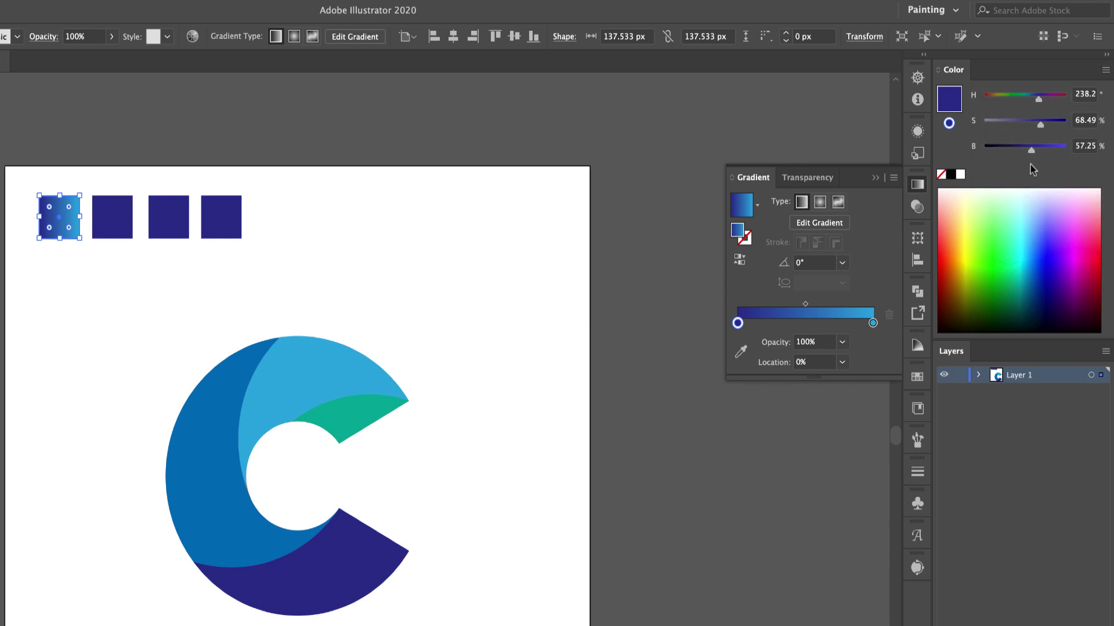
pyautogui.moveTo(1031, 152); pyautogui.dragTo(1025, 152)
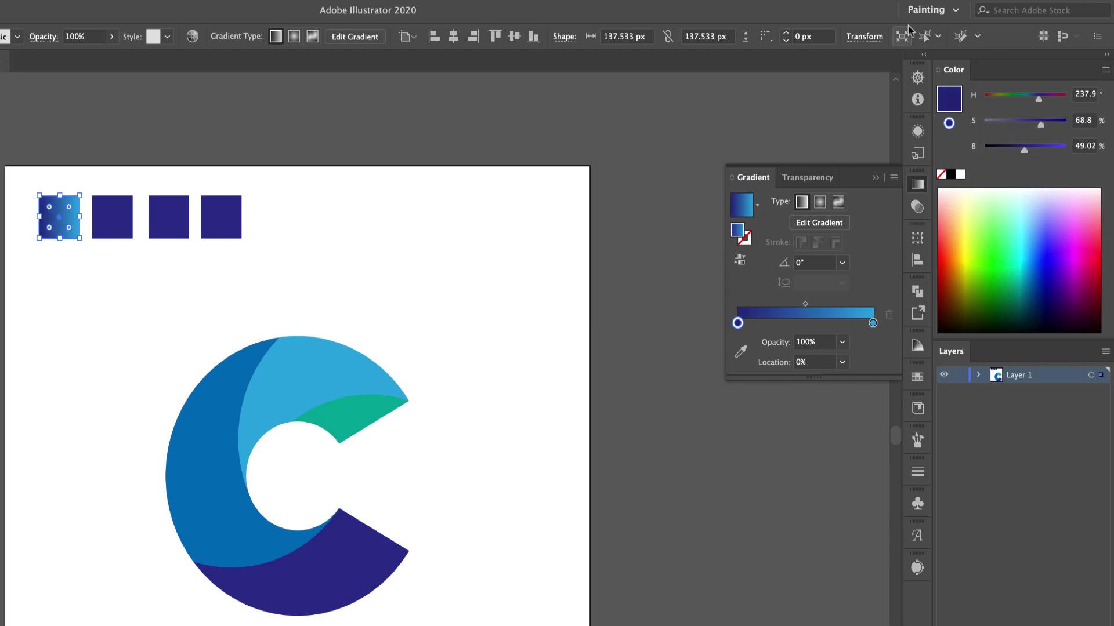
pyautogui.click(931, 13)
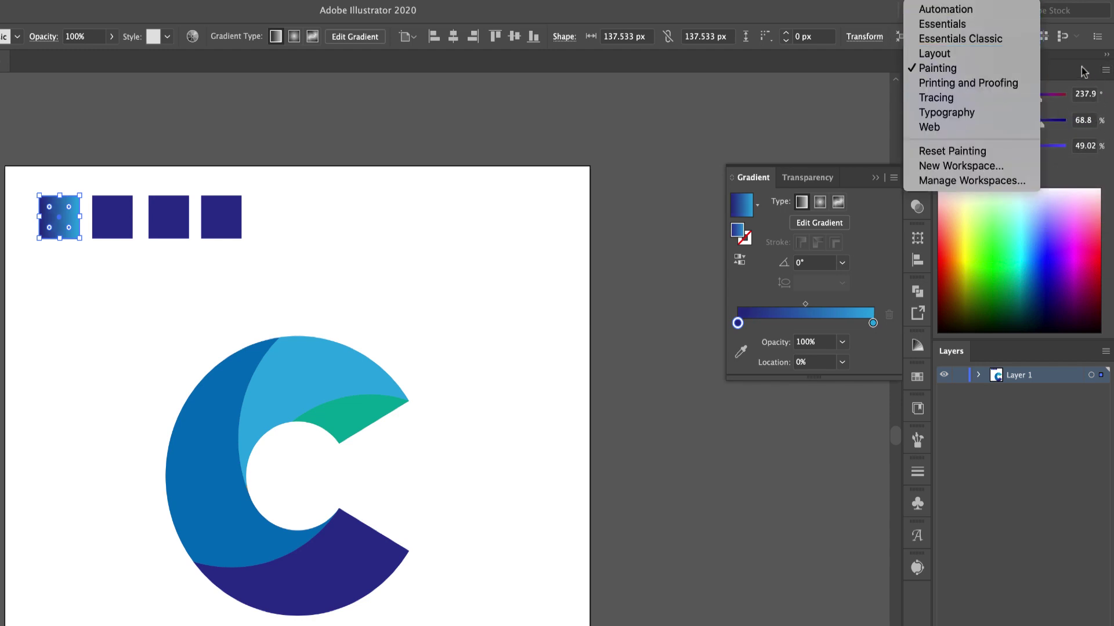
pyautogui.press('Escape')
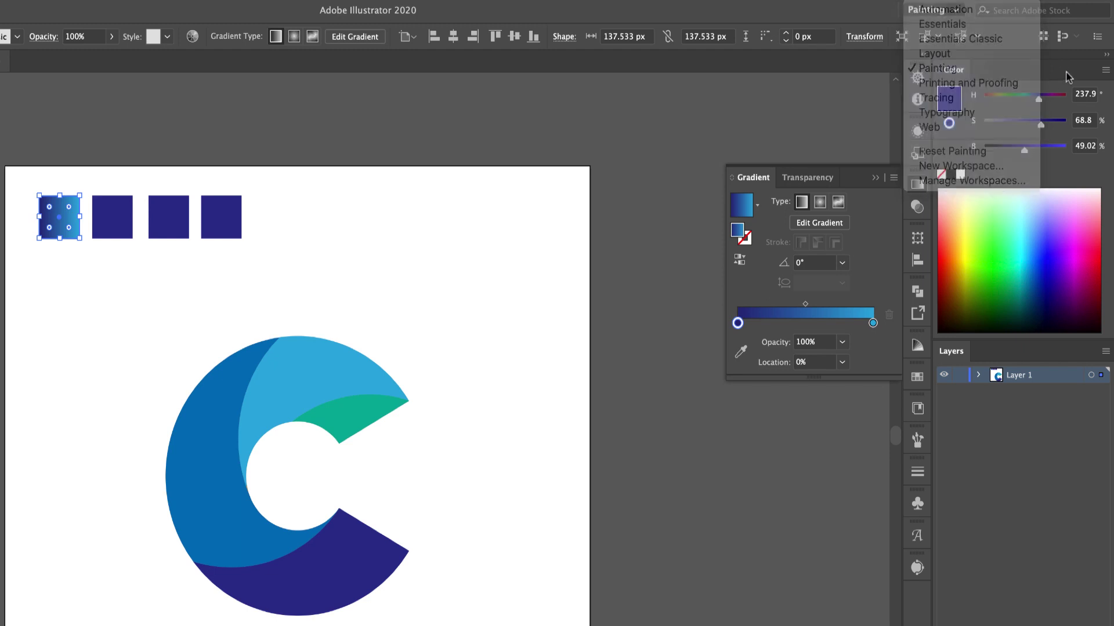
pyautogui.moveTo(806, 305); pyautogui.dragTo(828, 303)
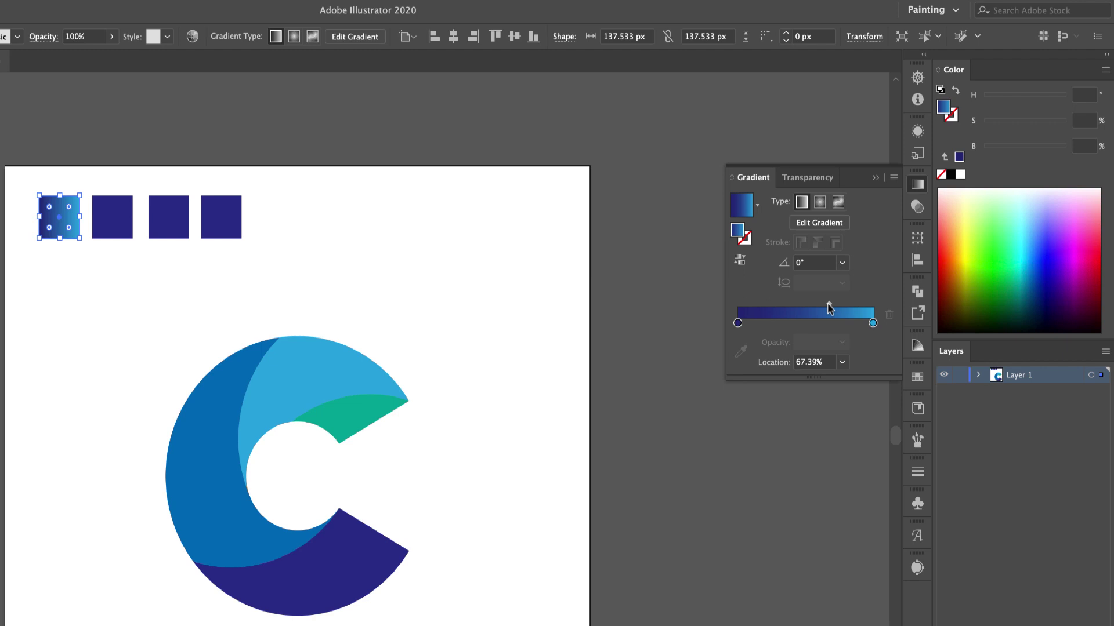
# Step: Copy the first square's gradient onto the C's green and light blue upper sections with the Eyedropper
pyautogui.click(472, 267)
pyautogui.click(342, 413)
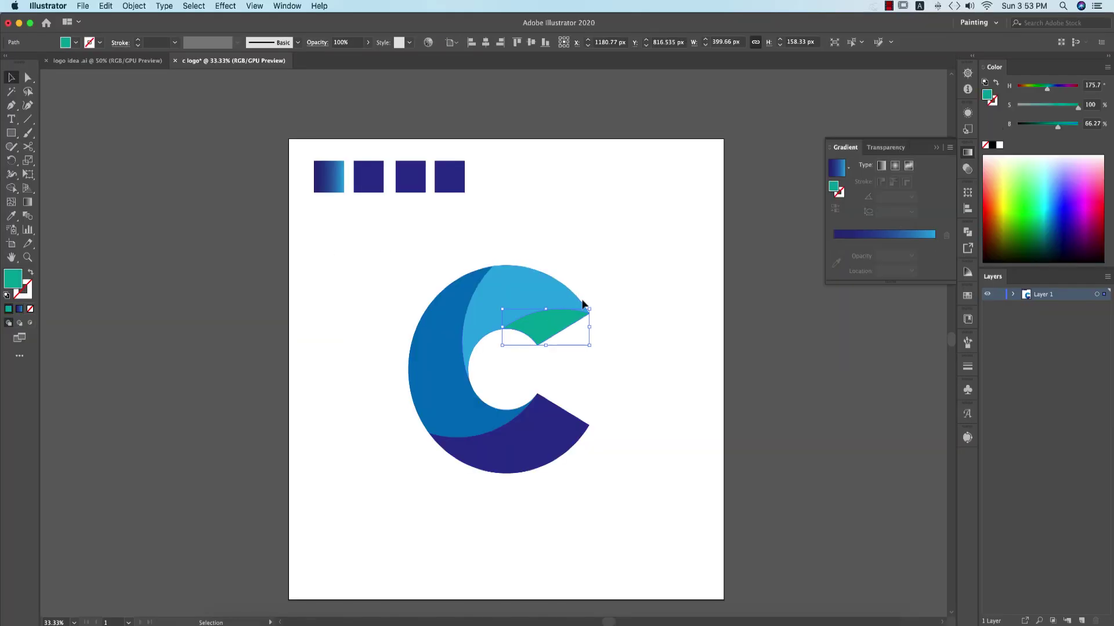
pyautogui.keyDown('shift'); pyautogui.click(544, 297); pyautogui.keyUp('shift')
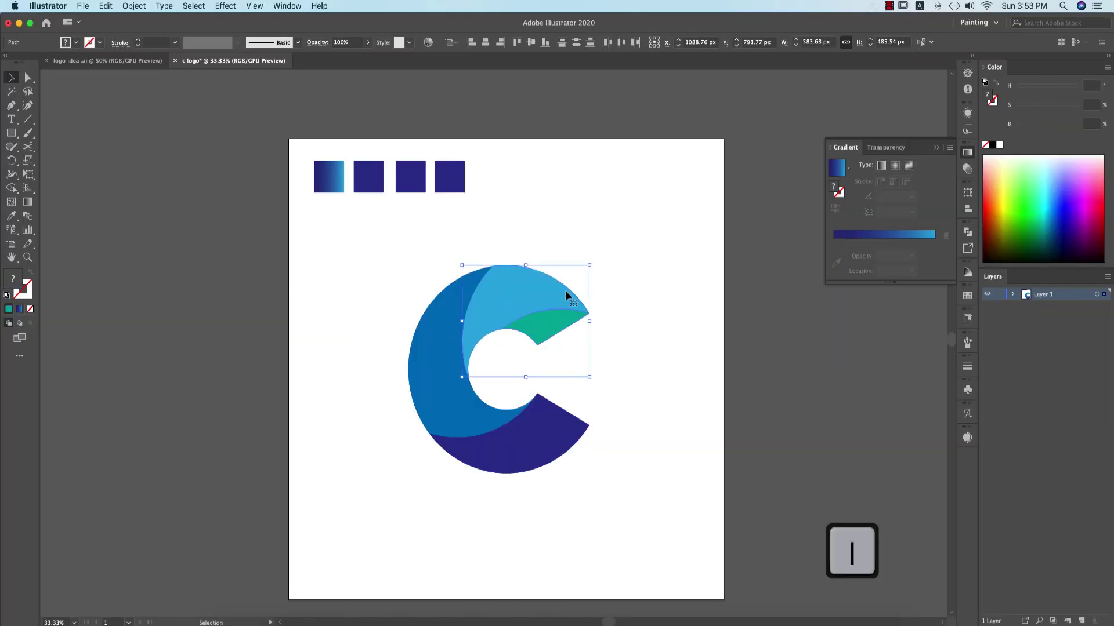
pyautogui.press('i')
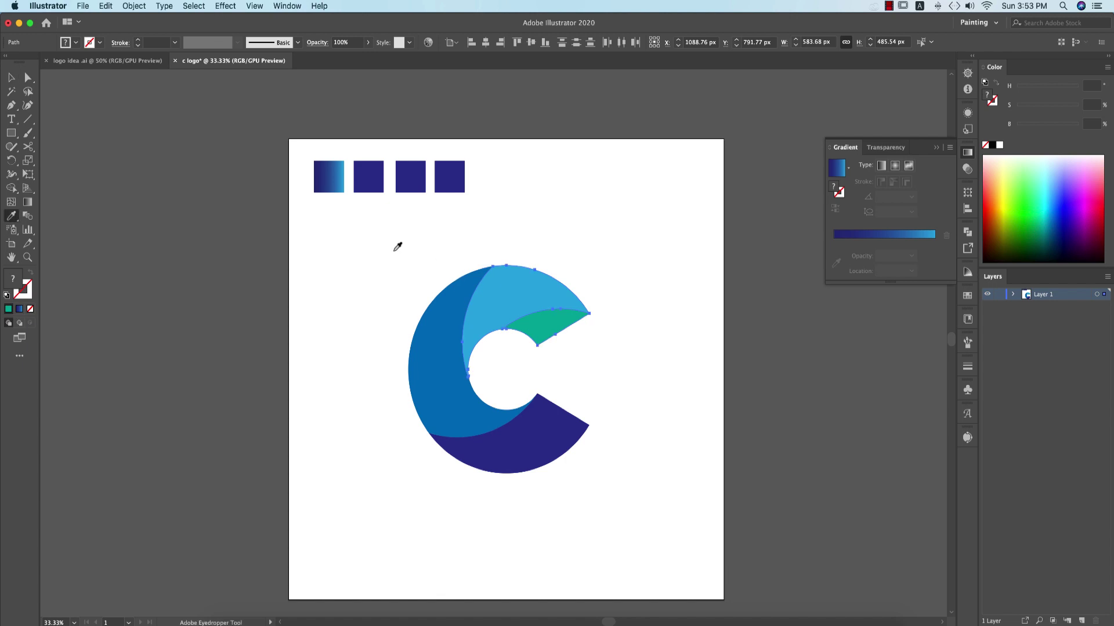
pyautogui.click(328, 174)
pyautogui.press('v')
# Step: Redirect the gradients of the two upper sections, running the small inner piece's gradient vertically from dark down to light at -90°
pyautogui.click(552, 301)
pyautogui.press('g')
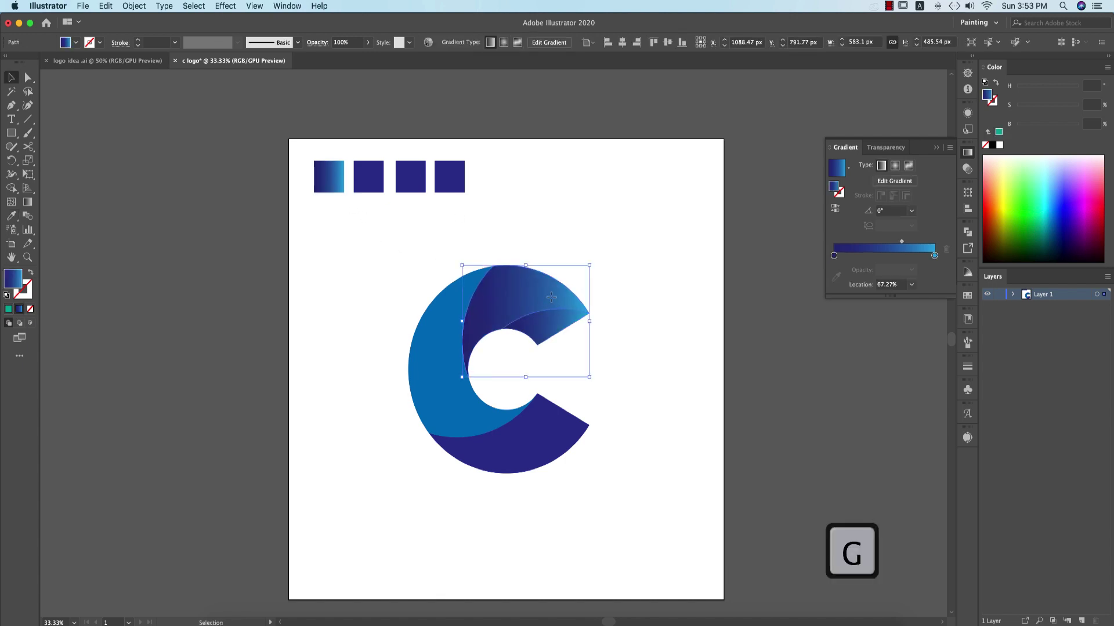
pyautogui.moveTo(577, 279)
pyautogui.mouseDown()
pyautogui.moveTo(566, 261)
pyautogui.moveTo(457, 358)
pyautogui.moveTo(550, 258)
pyautogui.moveTo(535, 274)
pyautogui.moveTo(580, 306)
pyautogui.mouseUp()
pyautogui.click(639, 331)
pyautogui.click(551, 340)
pyautogui.moveTo(545, 319); pyautogui.dragTo(547, 361)
pyautogui.moveTo(563, 298)
pyautogui.mouseDown()
pyautogui.moveTo(562, 333)
pyautogui.moveTo(545, 328)
pyautogui.mouseUp()
# Step: Recolour the light end of the small inner piece's gradient to bright cyan with 100% saturation, and deselect it
pyautogui.doubleClick(934, 242)
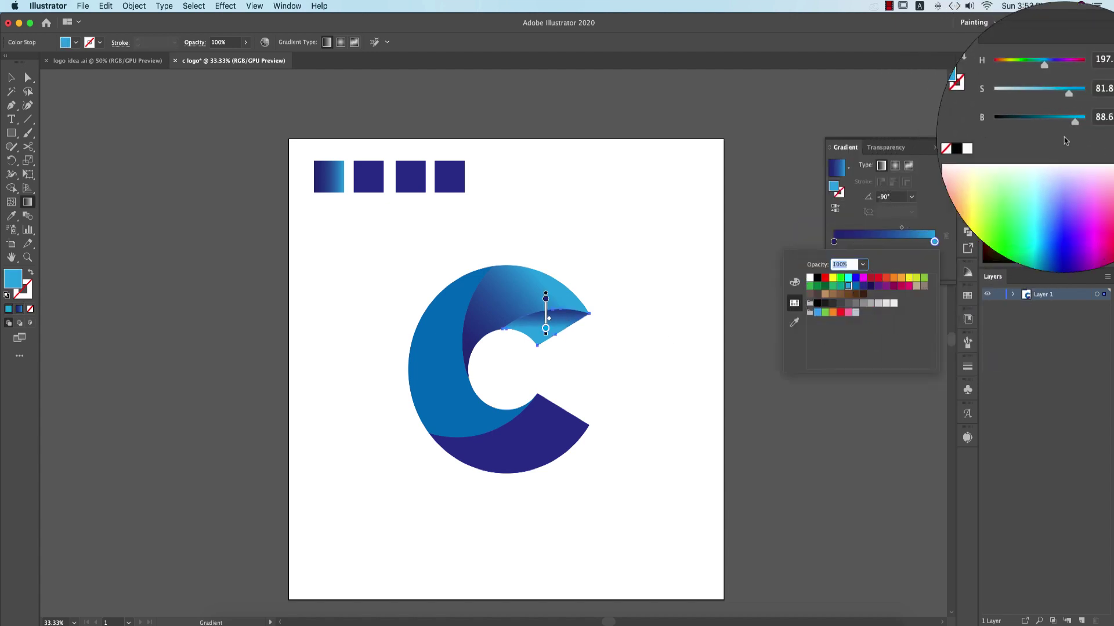
pyautogui.press('Escape')
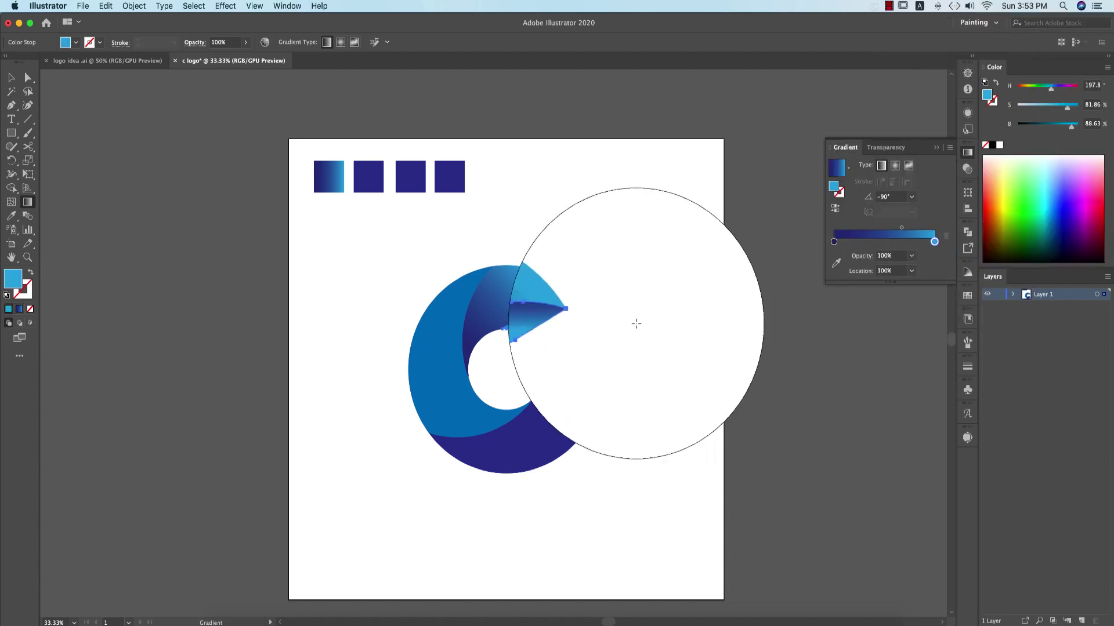
pyautogui.moveTo(1068, 108); pyautogui.dragTo(1079, 107)
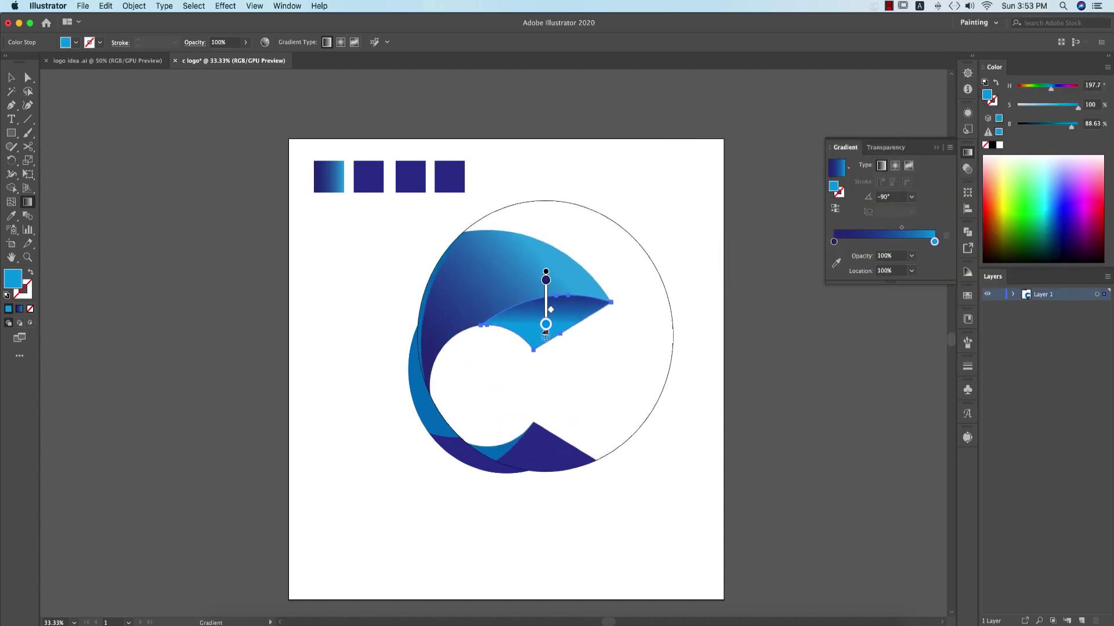
pyautogui.press('v')
pyautogui.click(612, 359)
# Step: Fill the C's large blue section on its outer curve with the four-stop light-to-dark blue preset gradient
pyautogui.click(447, 356)
pyautogui.click(539, 441)
pyautogui.click(649, 450)
pyautogui.click(451, 390)
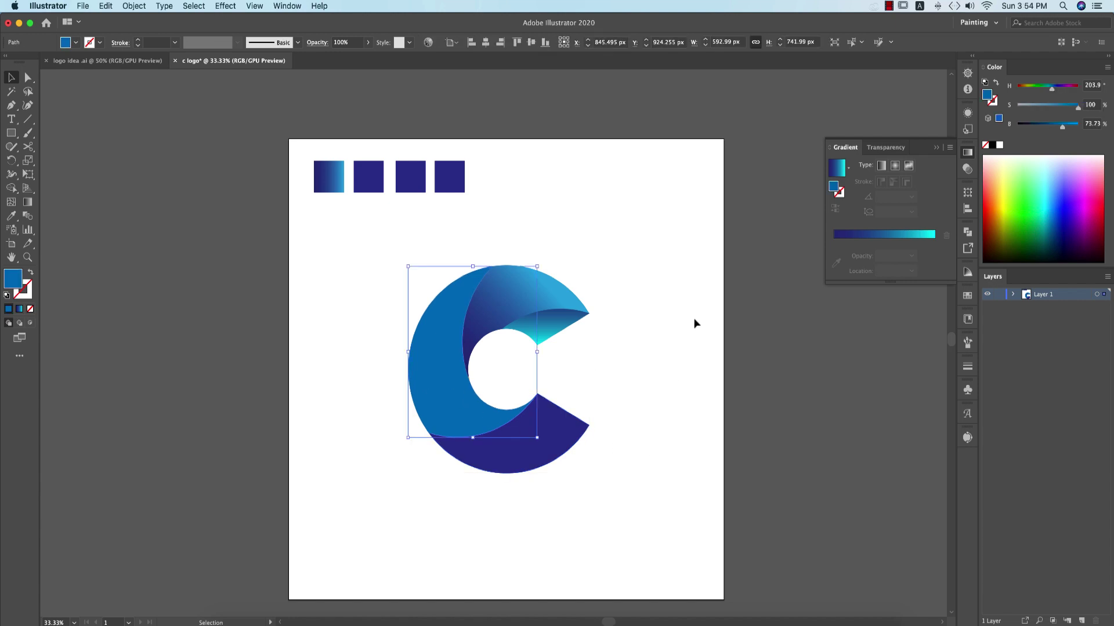
pyautogui.click(849, 170)
pyautogui.scroll(1, 777, 232)
pyautogui.click(766, 215)
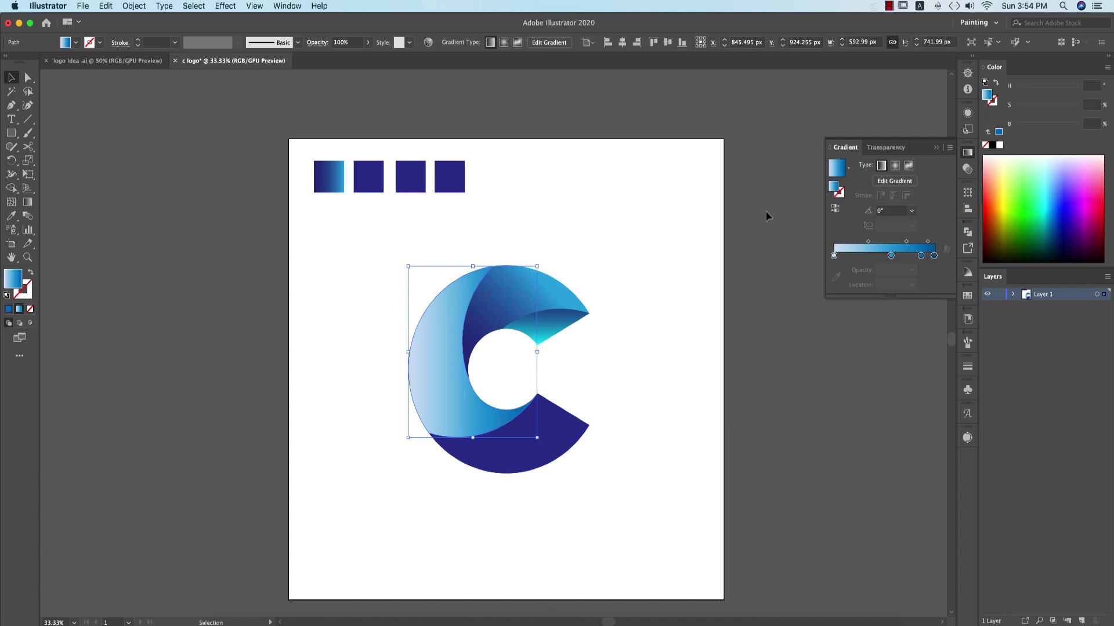
# Step: Change the first stop of the section's gradient to orange and the second stop to crimson
pyautogui.doubleClick(834, 256)
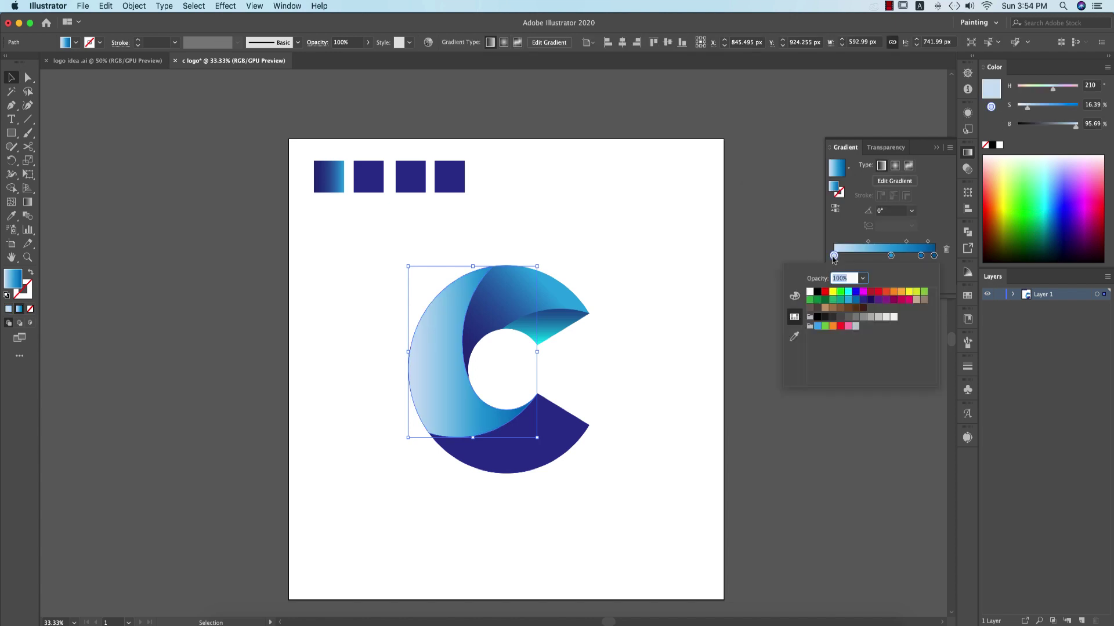
pyautogui.click(899, 293)
pyautogui.click(890, 256)
pyautogui.doubleClick(891, 256)
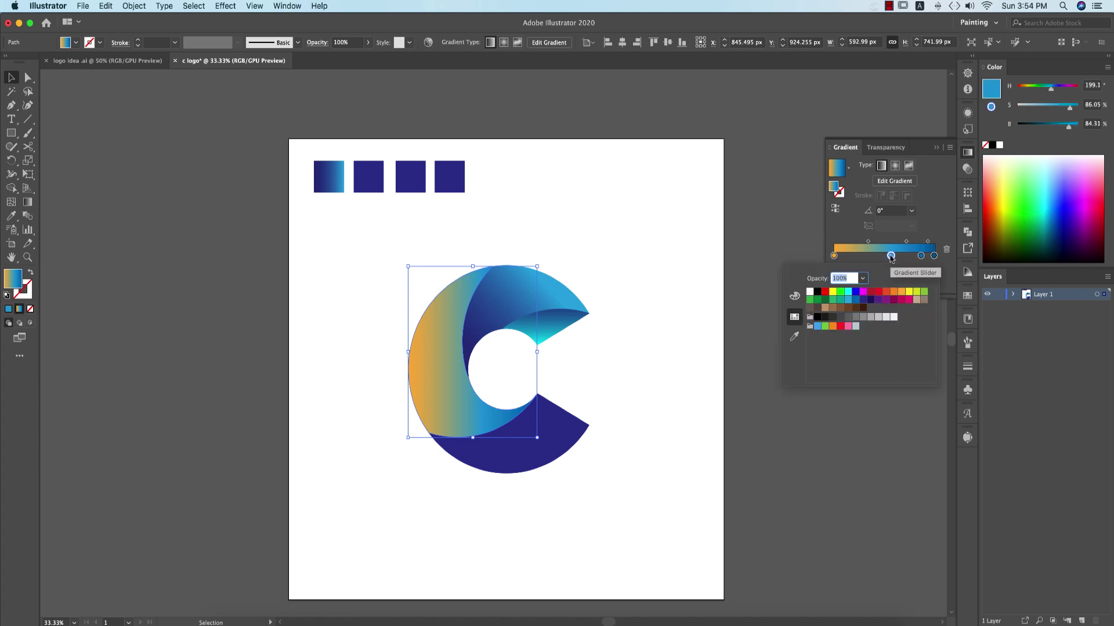
pyautogui.click(902, 300)
# Step: Change the last two stops of the section's gradient to purple shades, with the end stop the bluer purple
pyautogui.click(921, 256)
pyautogui.doubleClick(920, 256)
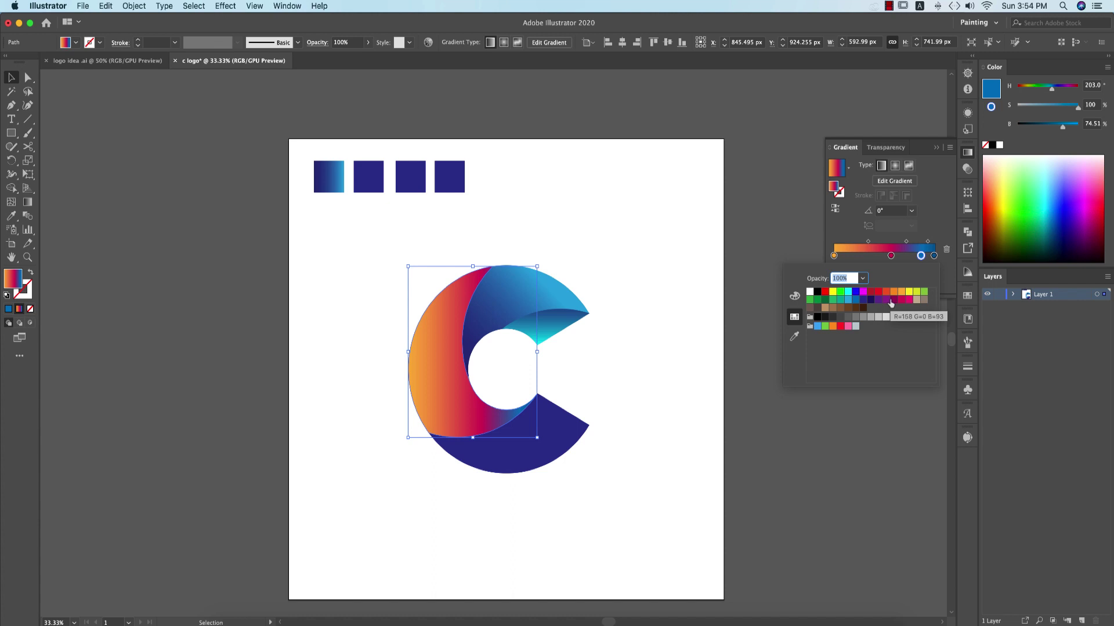
pyautogui.click(885, 299)
pyautogui.click(934, 256)
pyautogui.doubleClick(934, 256)
pyautogui.click(876, 300)
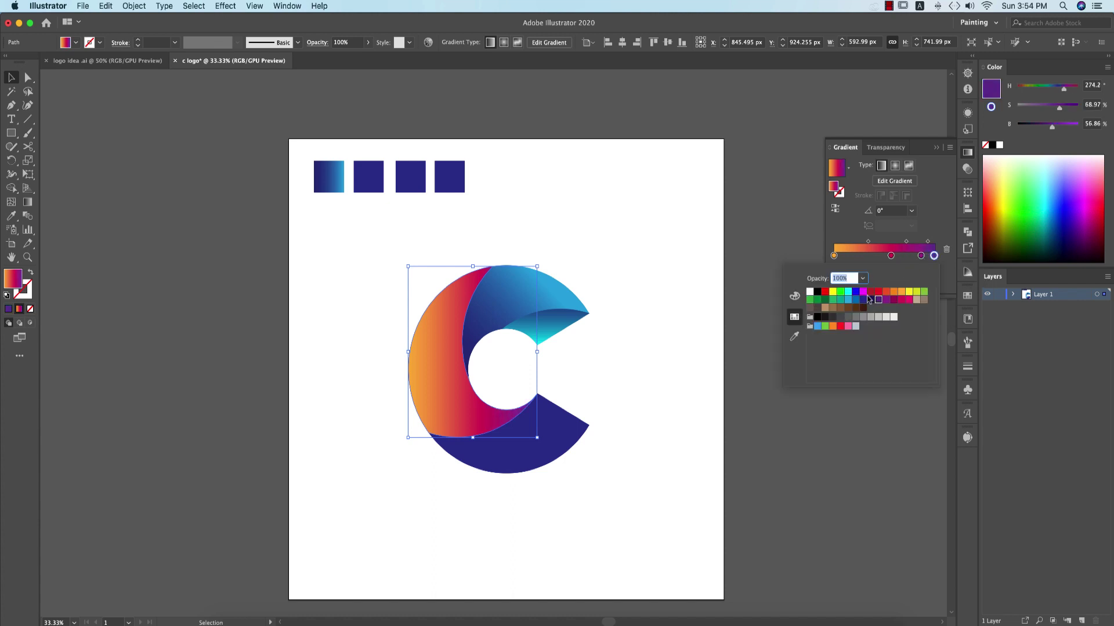
pyautogui.click(668, 294)
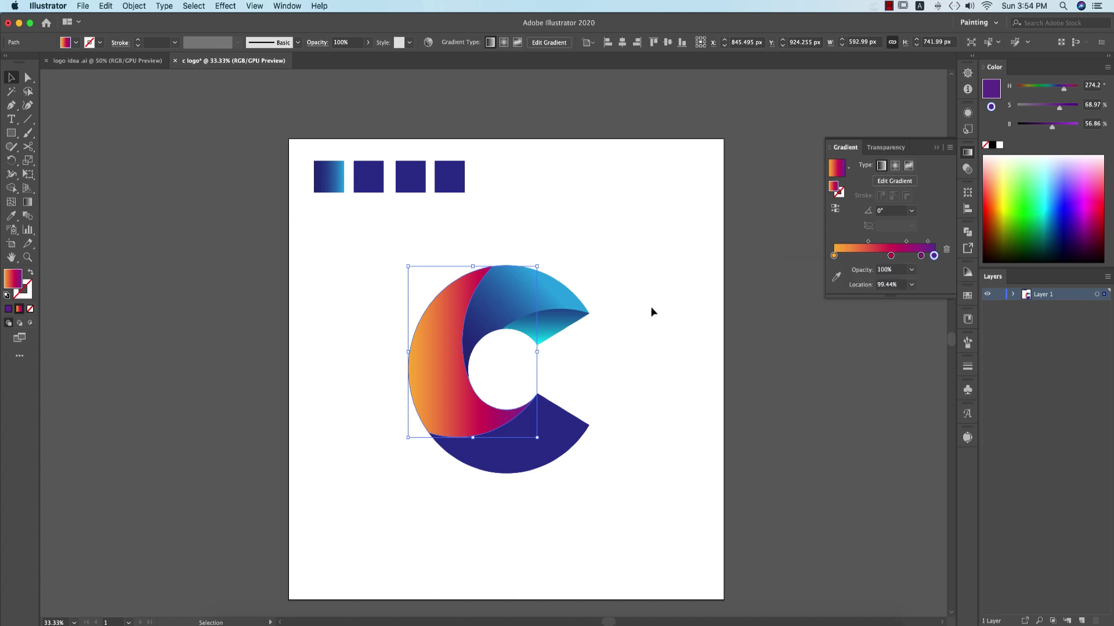
# Step: Angle the outer section's gradient at 140.8° and apply it near-horizontally at -0.5° to the lower section, with its crimson stop at 72%
pyautogui.press('g')
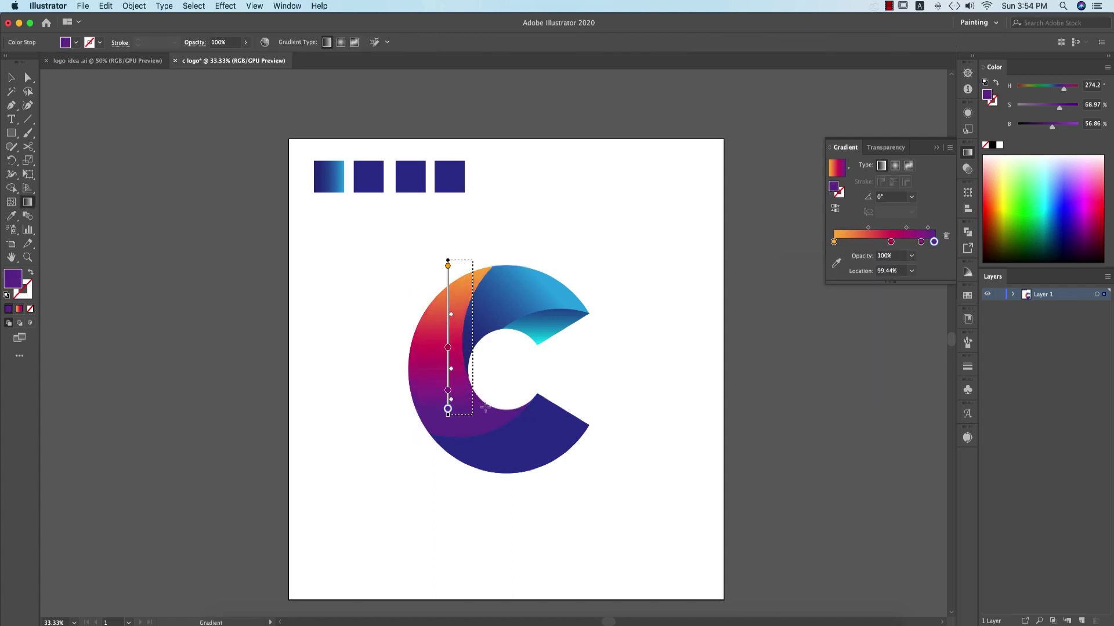
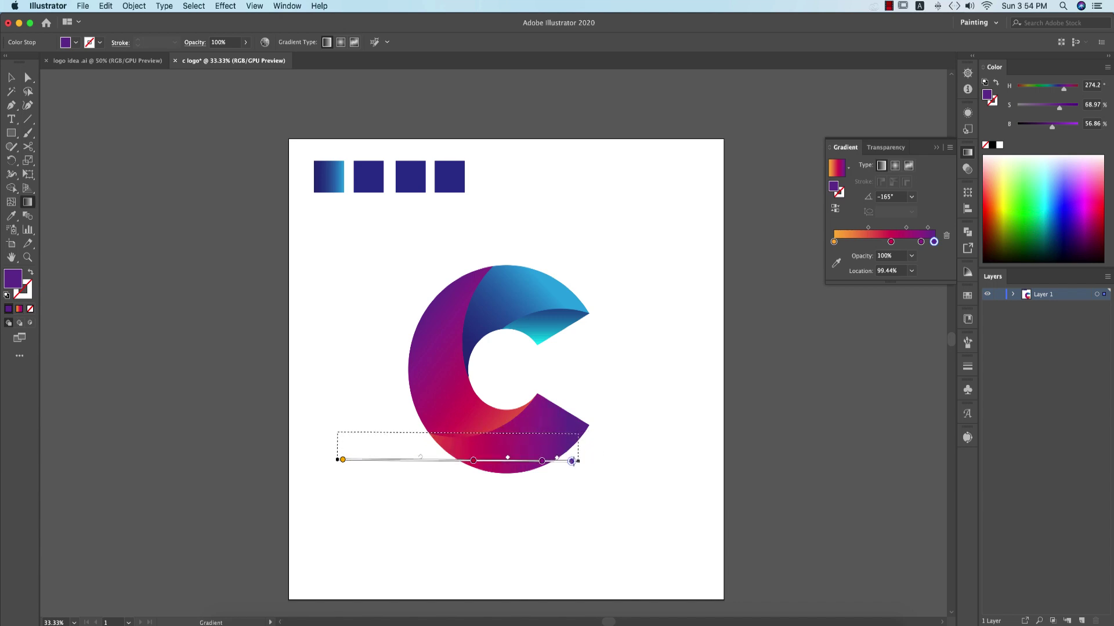
pyautogui.hotkey('ctrl', 'z')
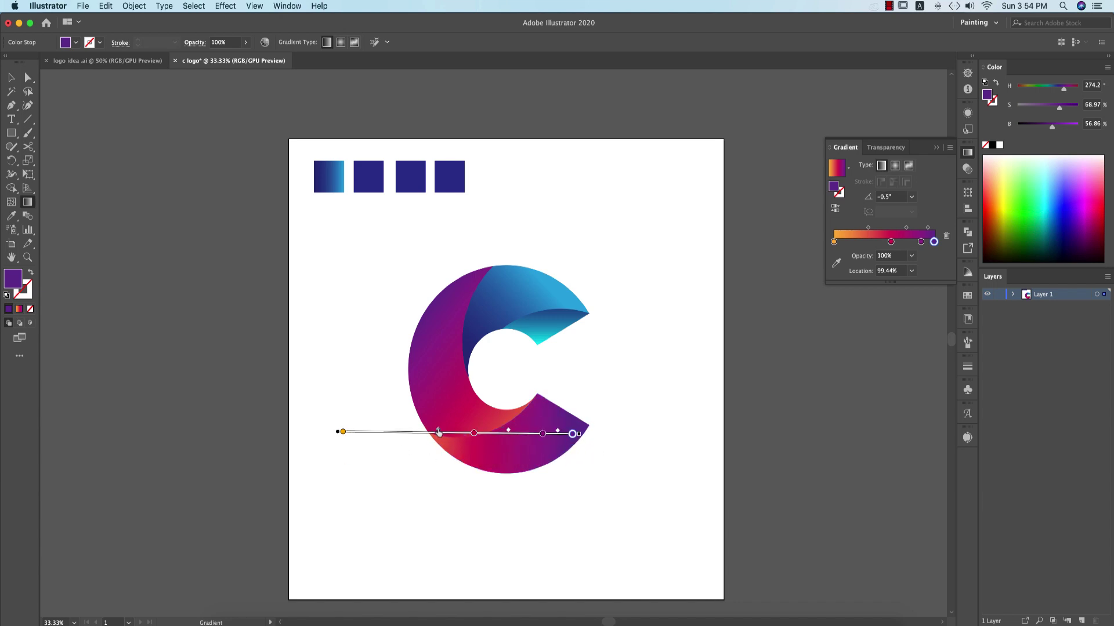
pyautogui.moveTo(473, 434); pyautogui.dragTo(499, 435)
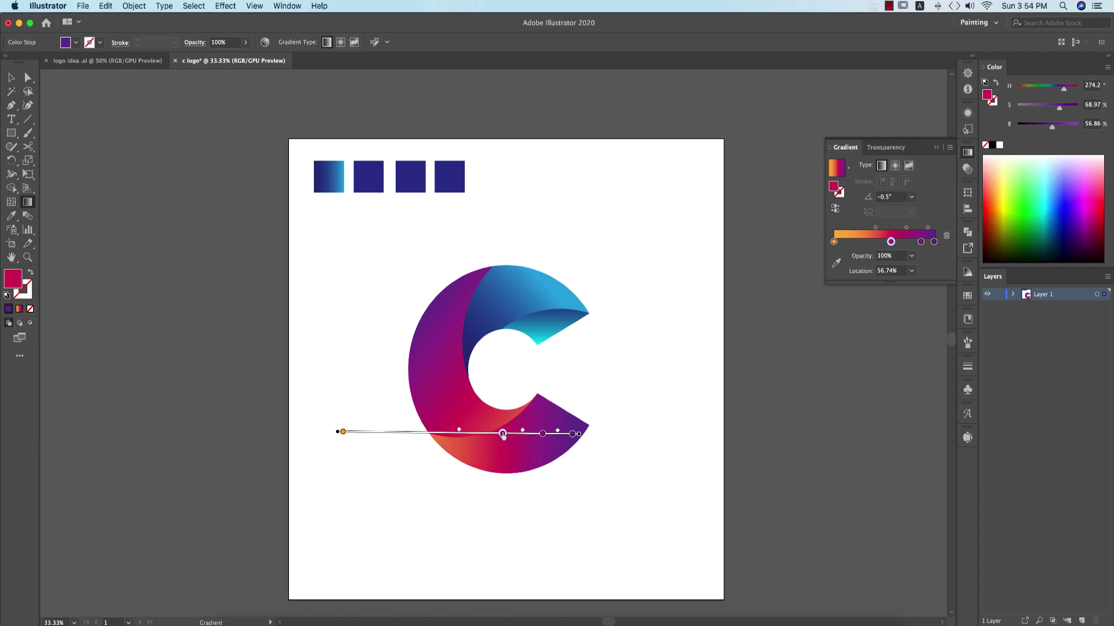
pyautogui.press('v')
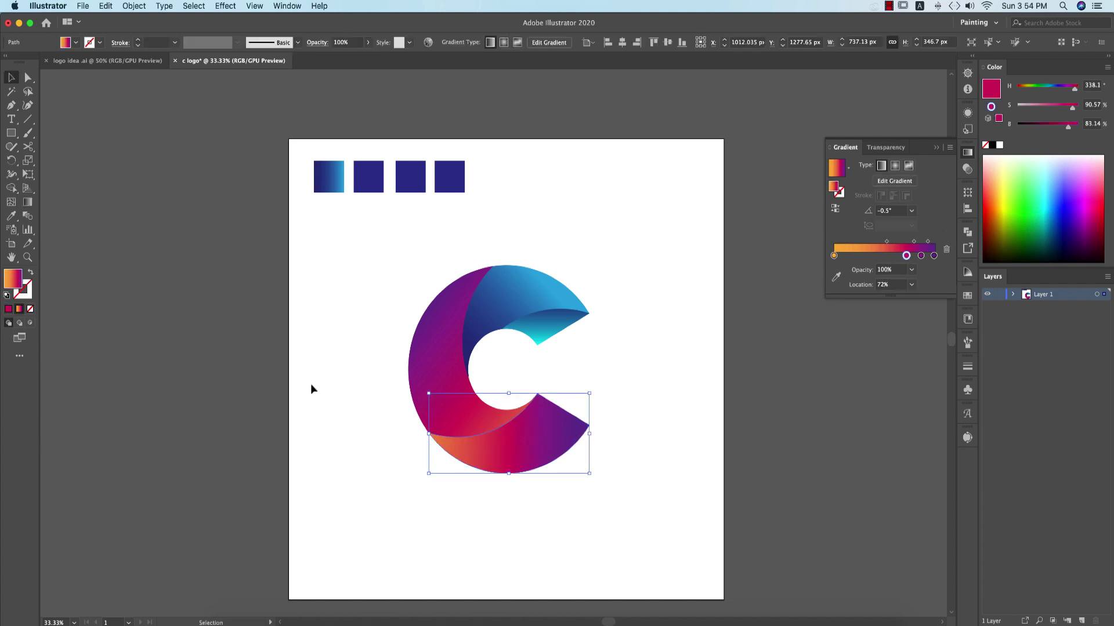
pyautogui.click(311, 384)
# Step: Copy the orange-crimson-purple gradient from the C's outer section onto the second sample square
pyautogui.click(446, 381)
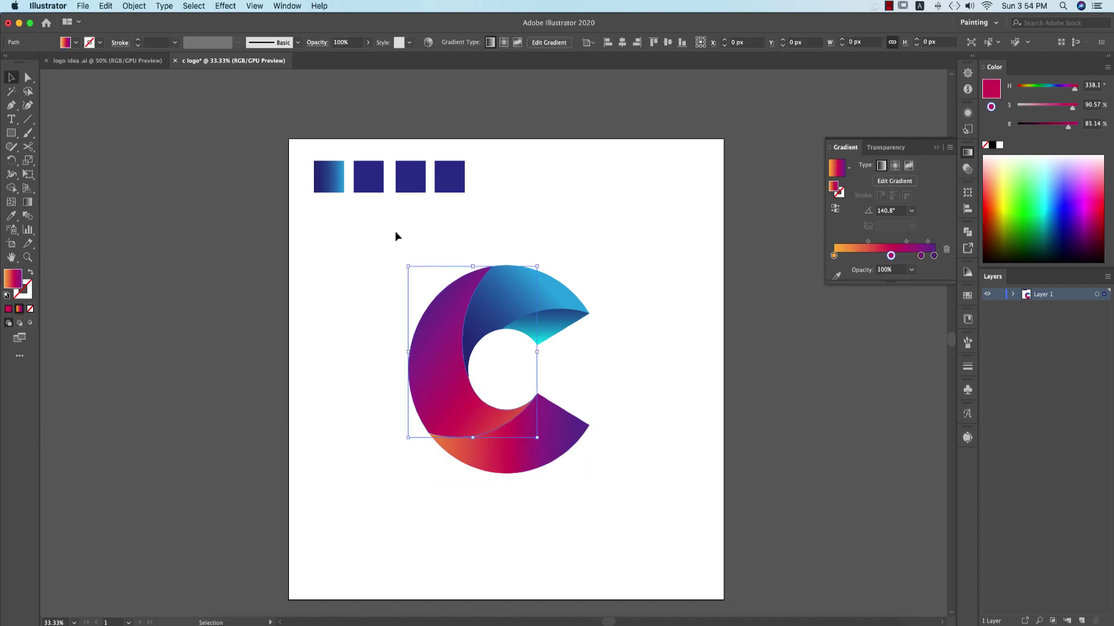
pyautogui.click(361, 187)
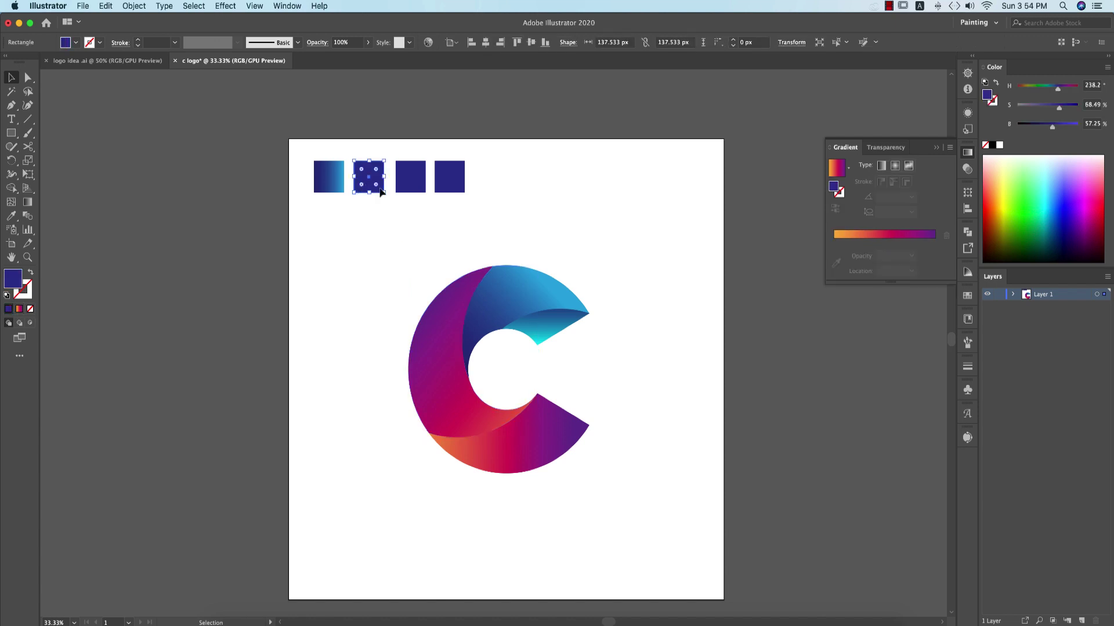
pyautogui.press('i')
pyautogui.click(443, 296)
pyautogui.click(11, 77)
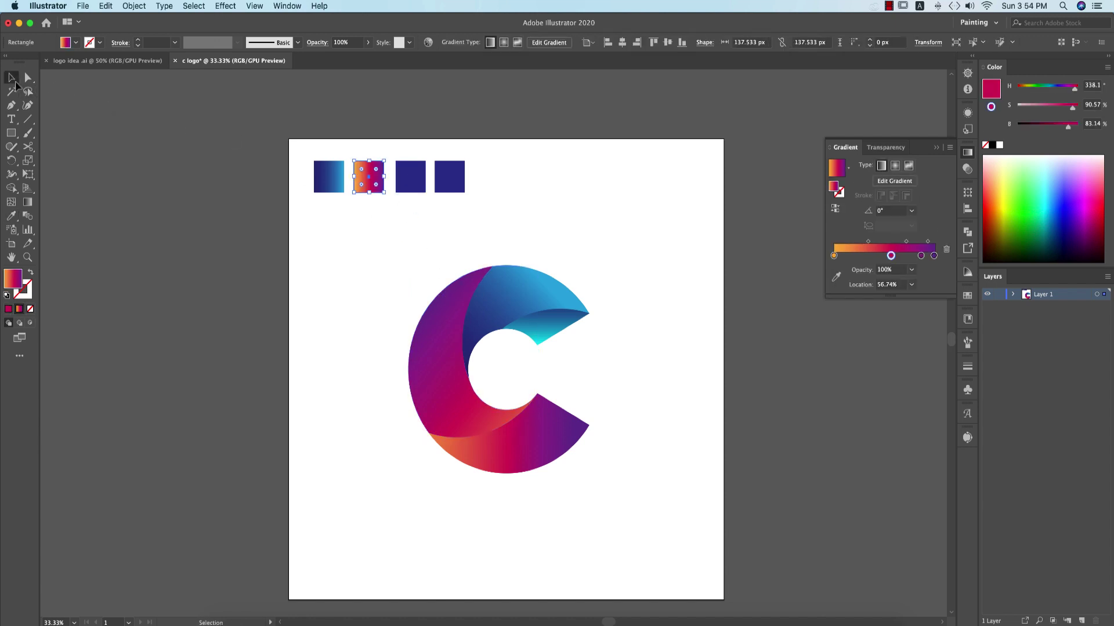
# Step: Copy the dark-blue-to-cyan gradient from the C's small inner section onto the third sample square
pyautogui.click(324, 241)
pyautogui.click(409, 190)
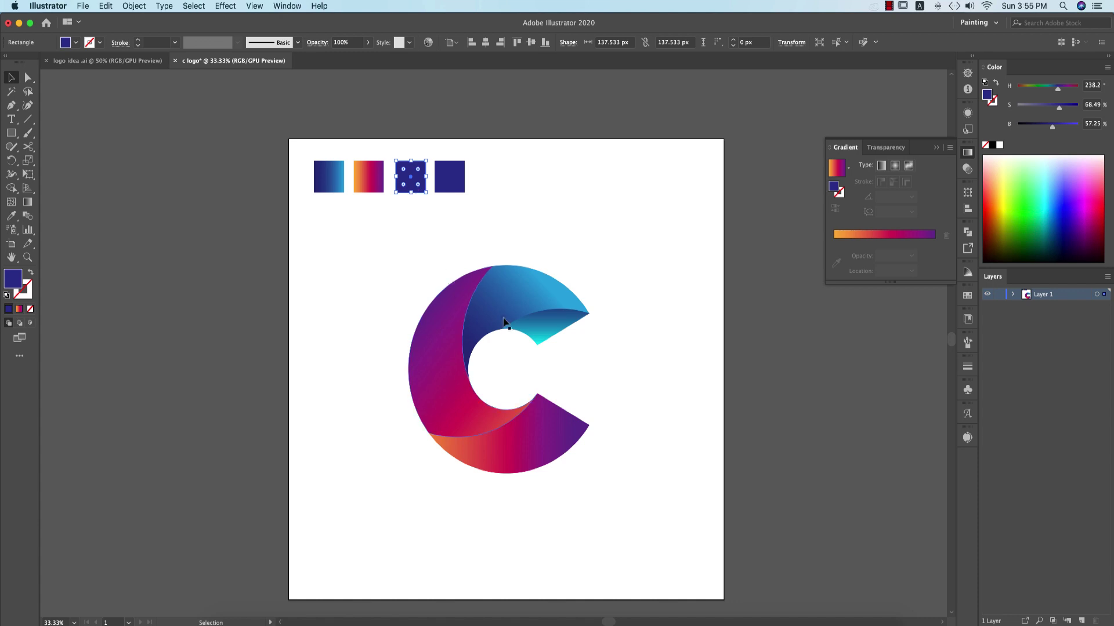
pyautogui.press('i')
pyautogui.click(552, 332)
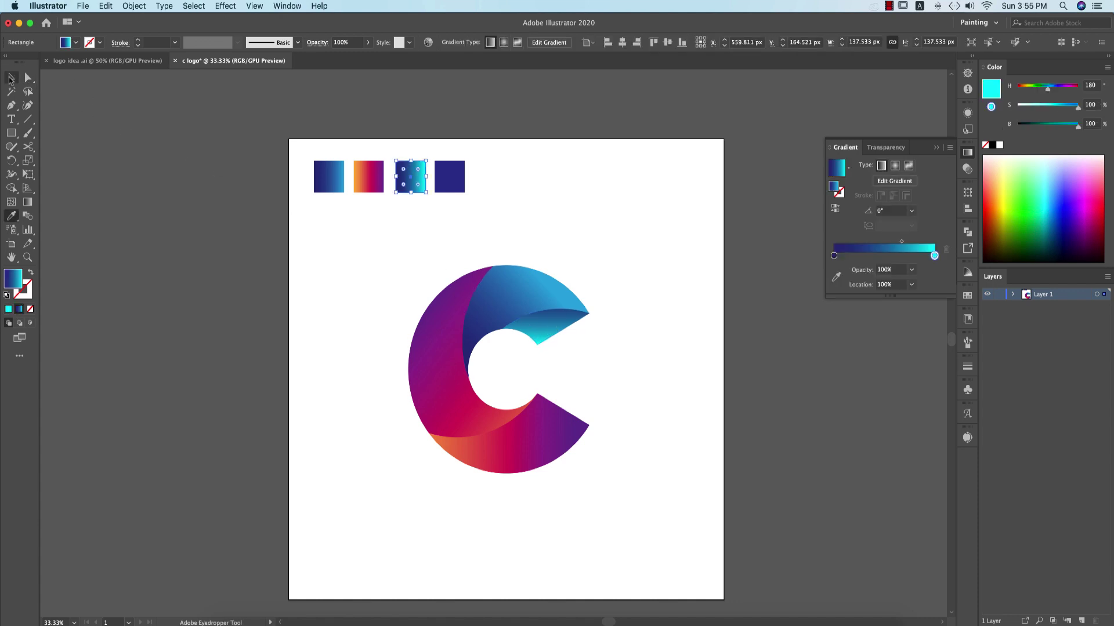
pyautogui.click(11, 77)
# Step: Move the three gradient sample squares off the artboard and delete the remaining plain dark blue square
pyautogui.moveTo(303, 141); pyautogui.dragTo(188, 163)
pyautogui.click(458, 189)
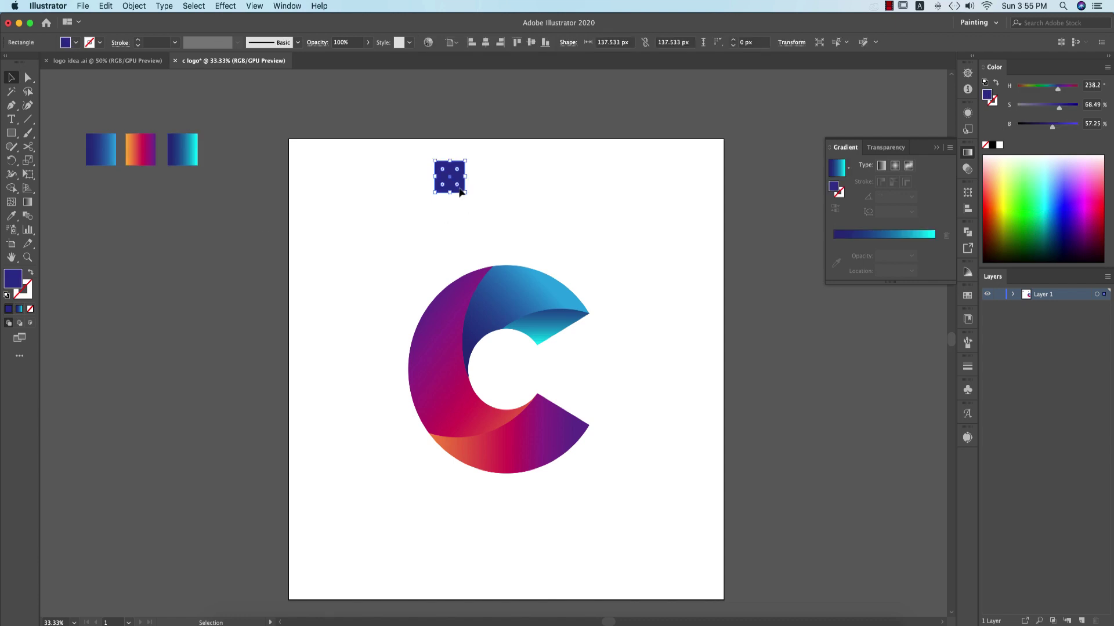
pyautogui.press('Delete')
# Step: Group all the gradient sections of the C into one object
pyautogui.moveTo(404, 231); pyautogui.dragTo(608, 444)
pyautogui.press('super+g')
pyautogui.click(603, 482)
pyautogui.scroll(-1, 603, 482)
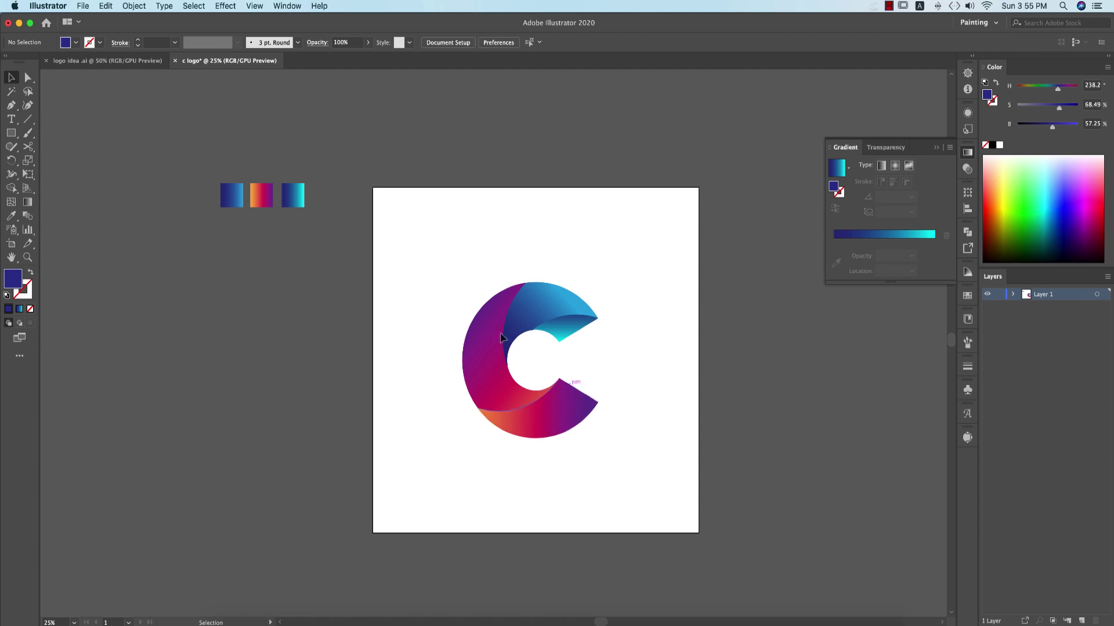
pyautogui.click(583, 311)
# Step: Draw a 2000 x 2000 px square covering the whole artboard and send it behind the C
pyautogui.click(306, 325)
pyautogui.moveTo(373, 187); pyautogui.dragTo(699, 532)
pyautogui.press('super+shift+bracketleft')
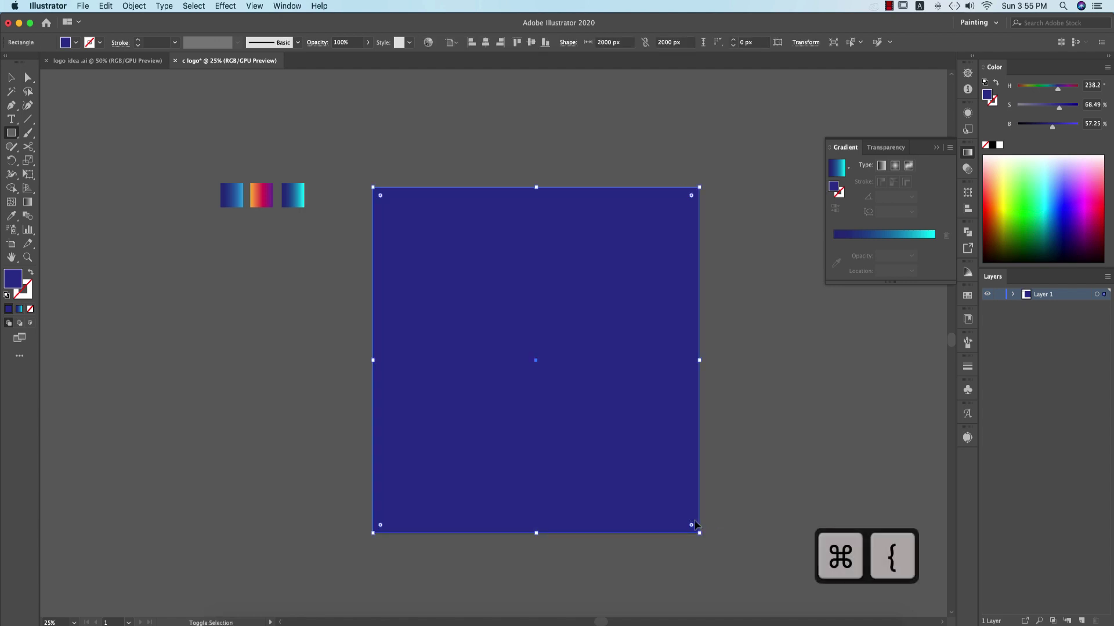
# Step: Fill the background square with the orange-crimson-purple sample gradient, running diagonally at -135° with orange in the upper-right corner
pyautogui.press('i')
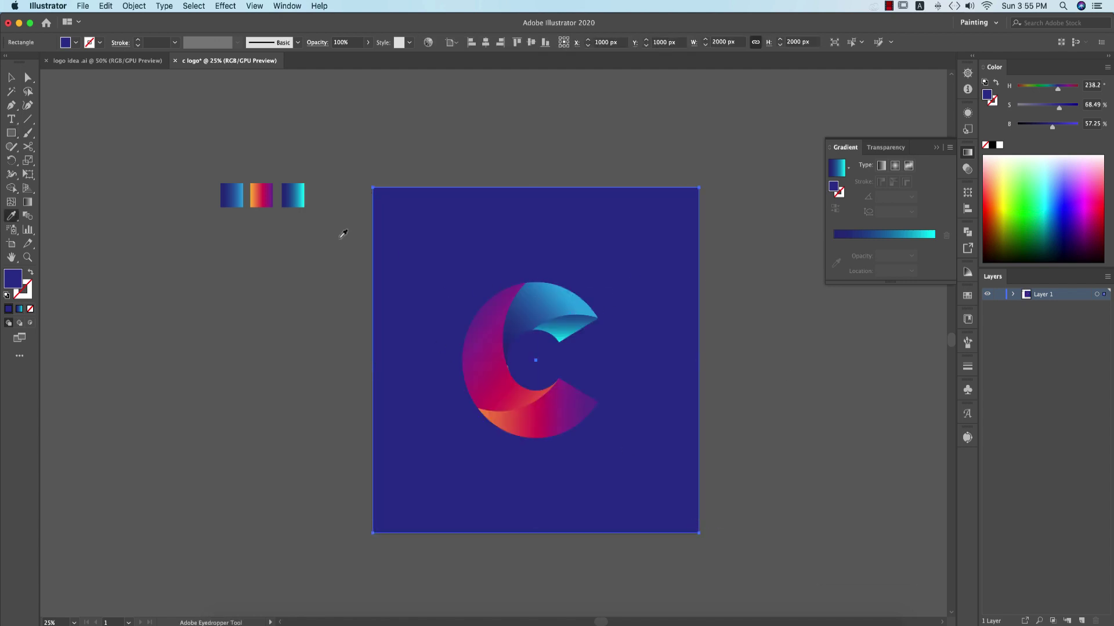
pyautogui.click(262, 191)
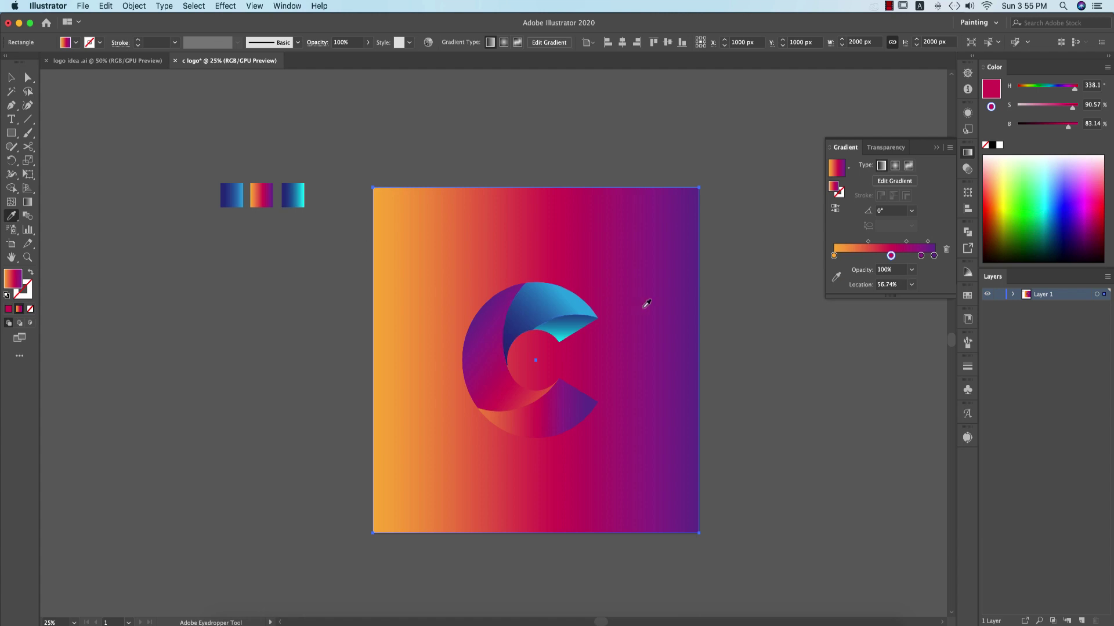
pyautogui.press('g')
pyautogui.moveTo(711, 173); pyautogui.dragTo(380, 522)
pyautogui.moveTo(597, 290)
pyautogui.mouseDown()
pyautogui.moveTo(648, 243)
pyautogui.moveTo(628, 261)
pyautogui.mouseUp()
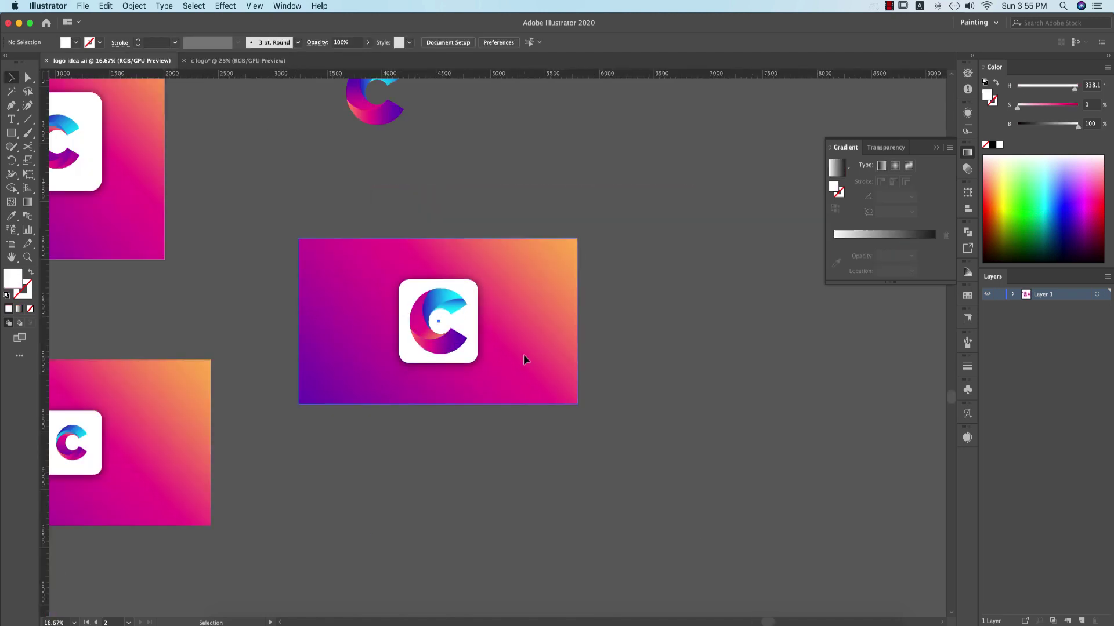
# Step: Copy the purple-pink-orange gradient rectangle from the logo idea.ai document into the c logo document and place it beside the artboard
pyautogui.click(524, 358)
pyautogui.press('super+c')
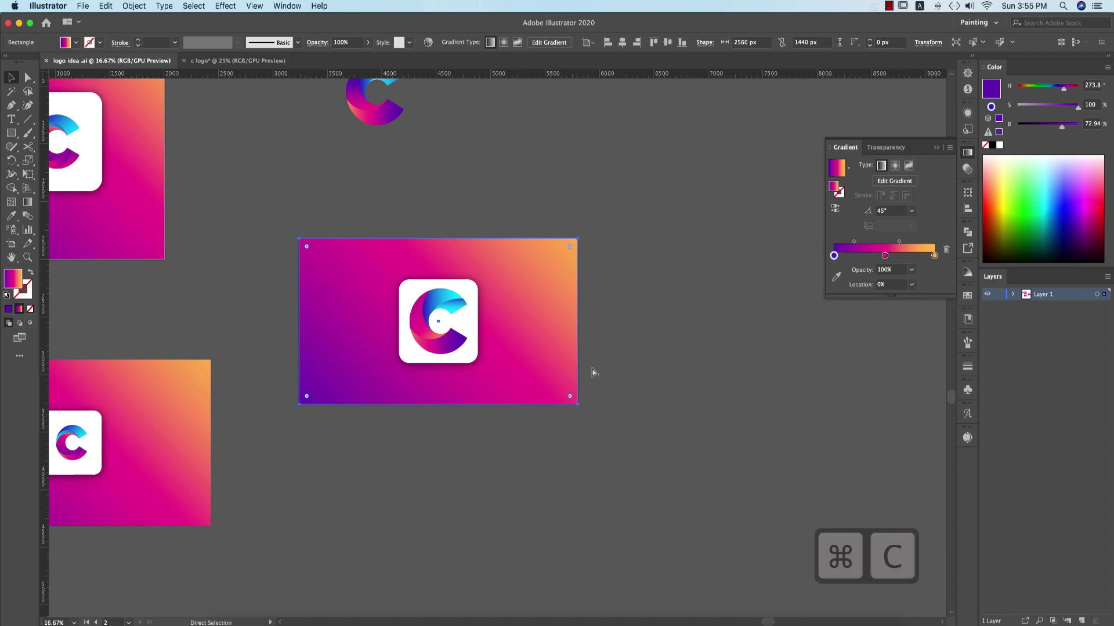
pyautogui.click(238, 61)
pyautogui.press('super+v')
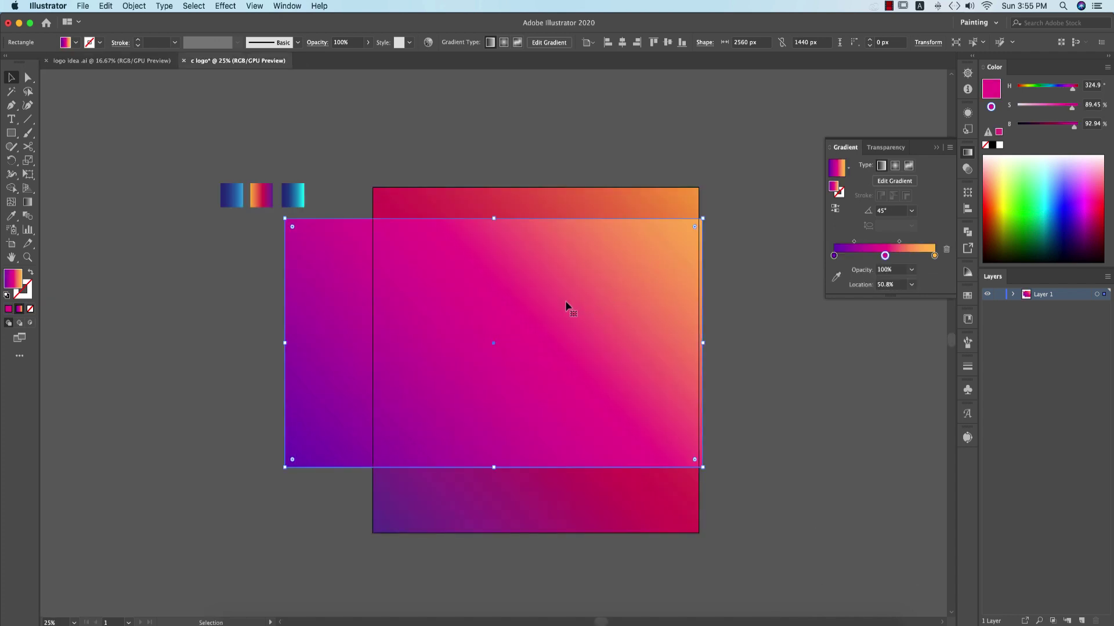
pyautogui.moveTo(522, 300); pyautogui.dragTo(114, 334)
# Step: Fill the background square with the pasted rectangle's purple-pink-orange gradient and angle it at 45° with orange in the upper-right corner
pyautogui.click(408, 214)
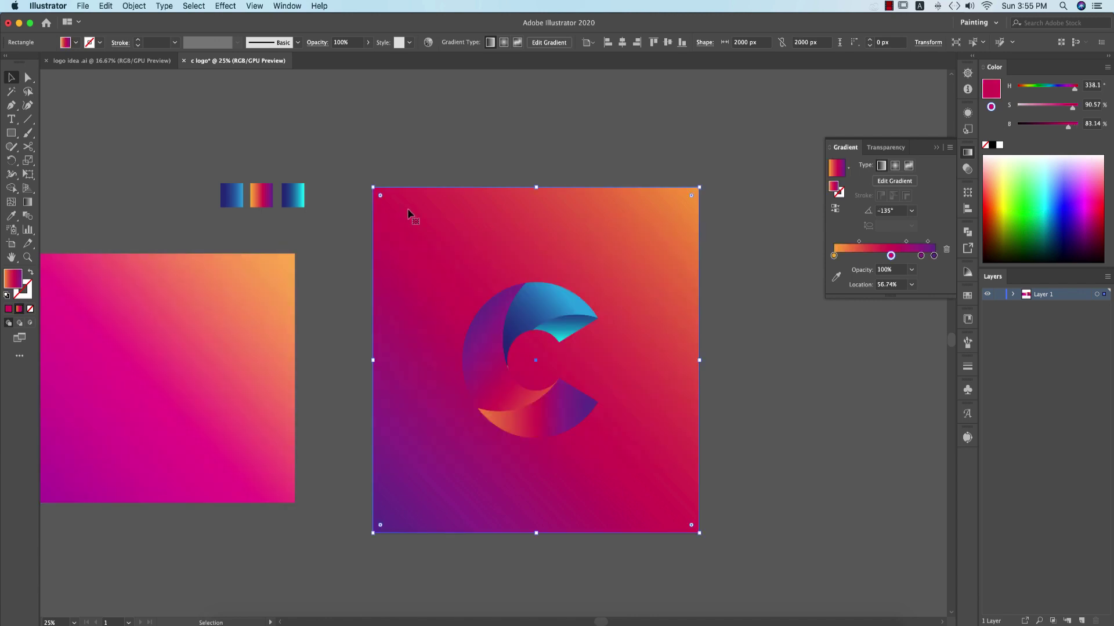
pyautogui.press('i')
pyautogui.click(234, 302)
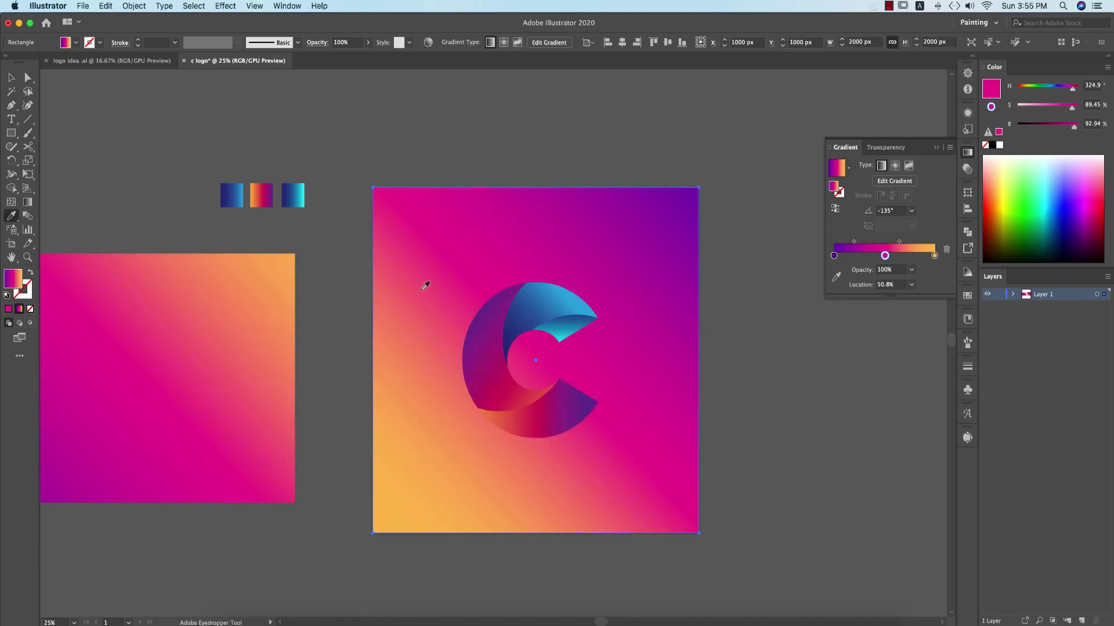
pyautogui.press('g')
pyautogui.moveTo(695, 165)
pyautogui.mouseDown()
pyautogui.moveTo(472, 422)
pyautogui.moveTo(360, 517)
pyautogui.moveTo(398, 460)
pyautogui.moveTo(653, 196)
pyautogui.moveTo(693, 192)
pyautogui.mouseUp()
pyautogui.click(9, 78)
pyautogui.click(242, 329)
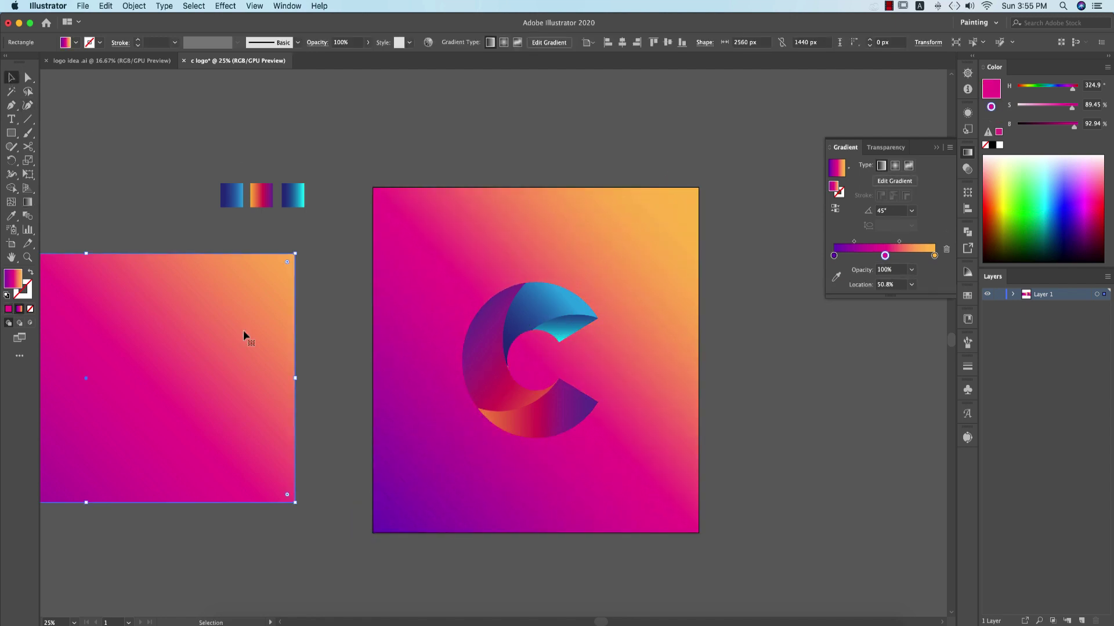
pyautogui.press('super+shift+a')
# Step: Inside the C group, merge the small tan sliver at the blue section's inner tip with that section using Shape Builder
pyautogui.scroll(6, 522, 374)
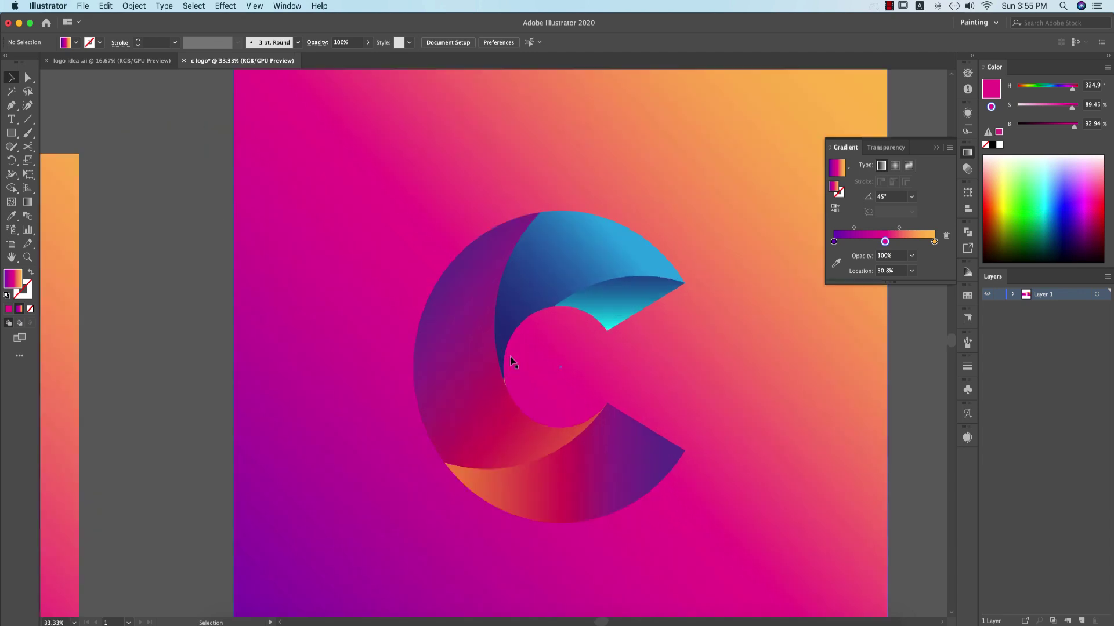
pyautogui.moveTo(485, 447); pyautogui.dragTo(482, 445)
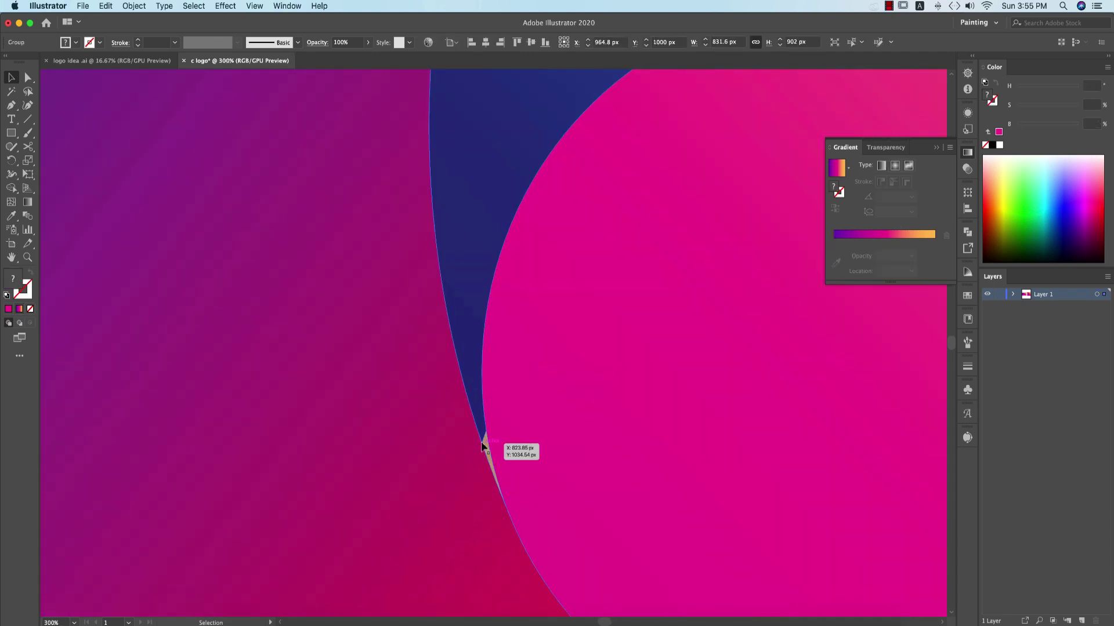
pyautogui.doubleClick(486, 447)
pyautogui.click(489, 447)
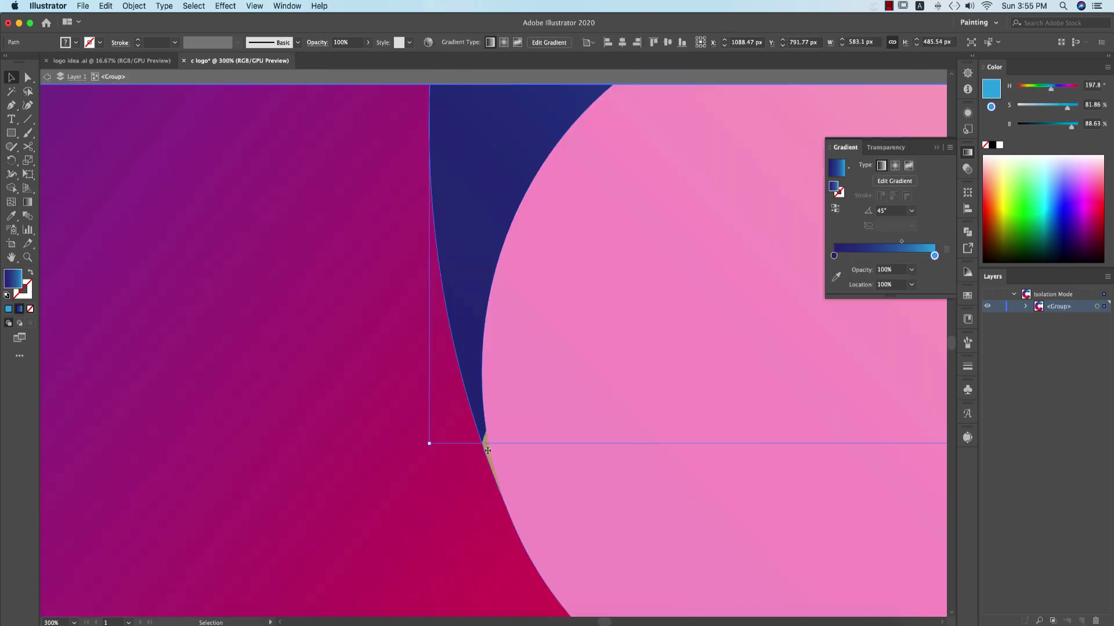
pyautogui.keyDown('shift'); pyautogui.click(487, 441); pyautogui.keyUp('shift')
pyautogui.click(486, 447)
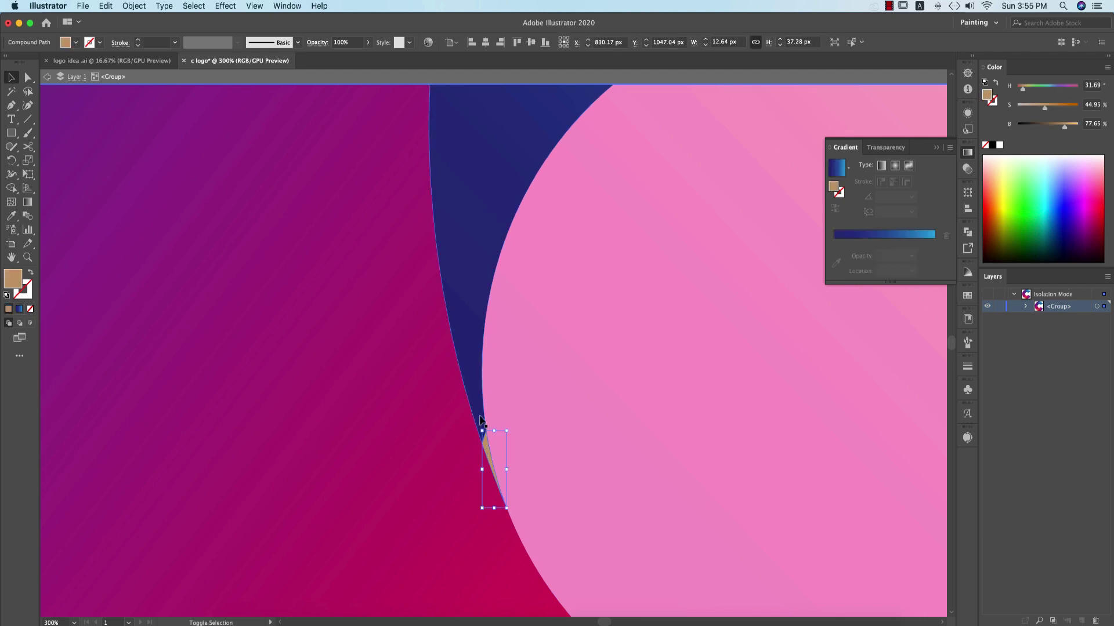
pyautogui.keyDown('shift'); pyautogui.click(481, 421); pyautogui.keyUp('shift')
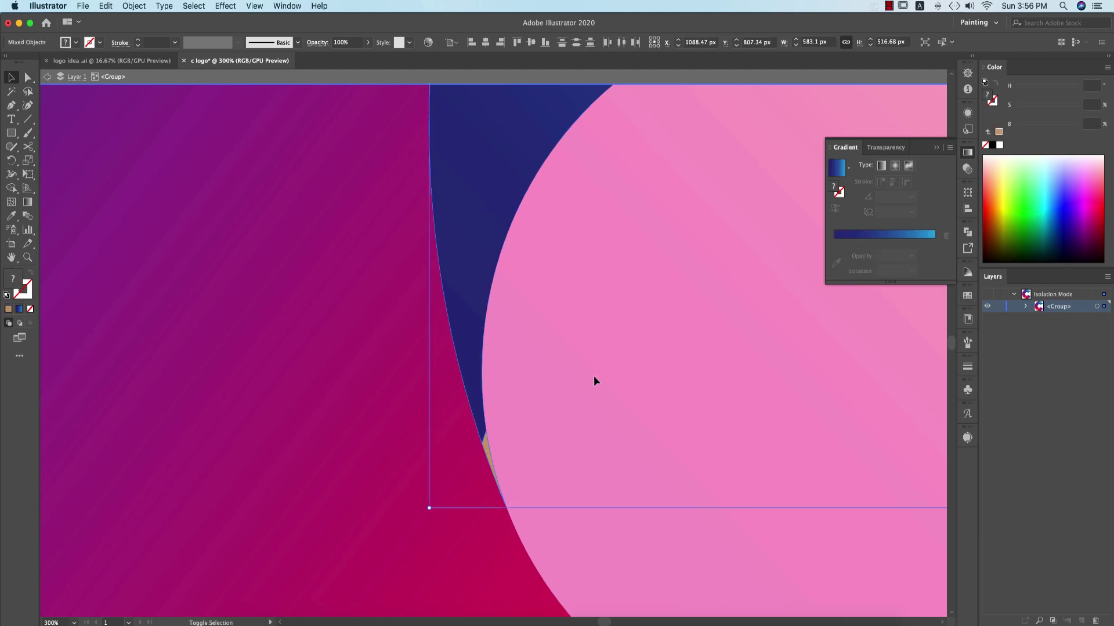
pyautogui.hotkey('shift', 'm')
pyautogui.click(484, 439)
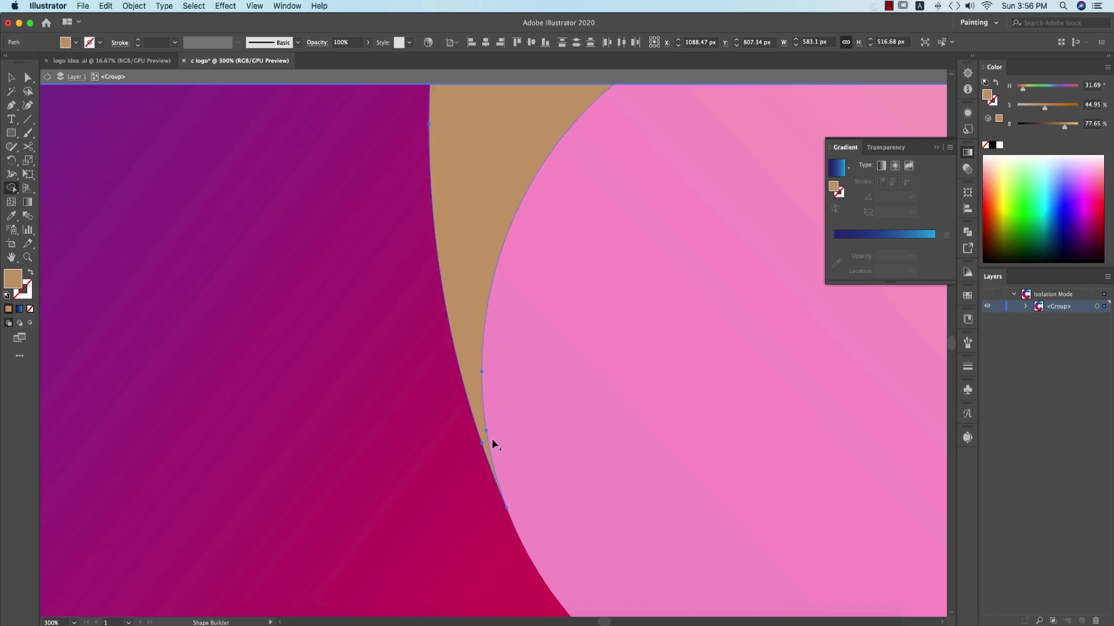
# Step: Fill the merged upper section with the dark-blue-to-cyan sample gradient, run it horizontally at 0° and leave the group
pyautogui.scroll(-5, 585, 461)
pyautogui.press('i')
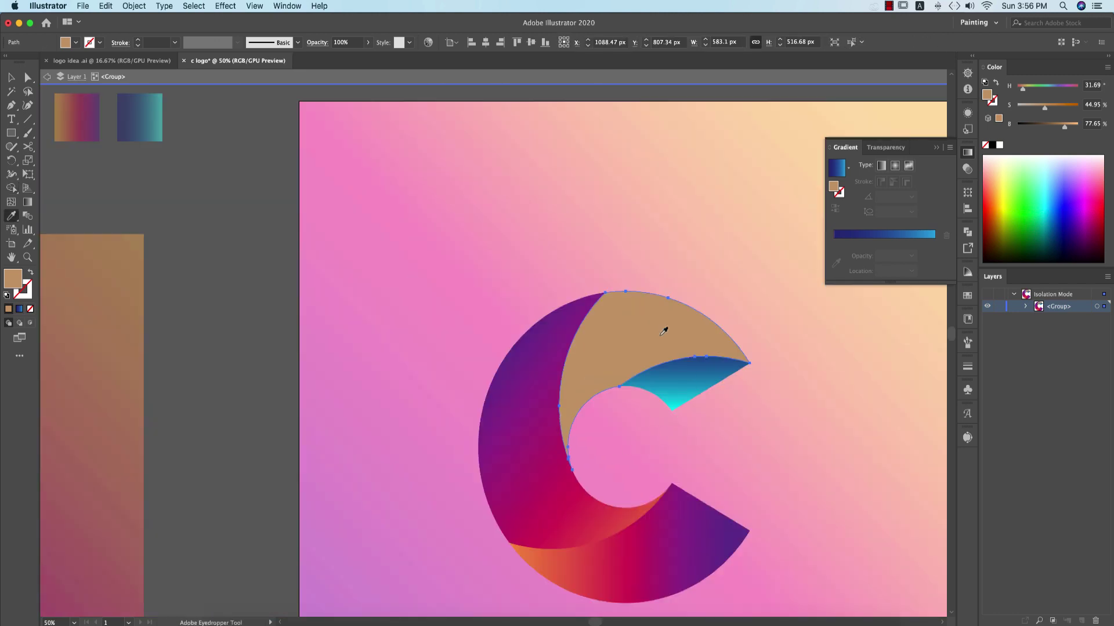
pyautogui.click(155, 115)
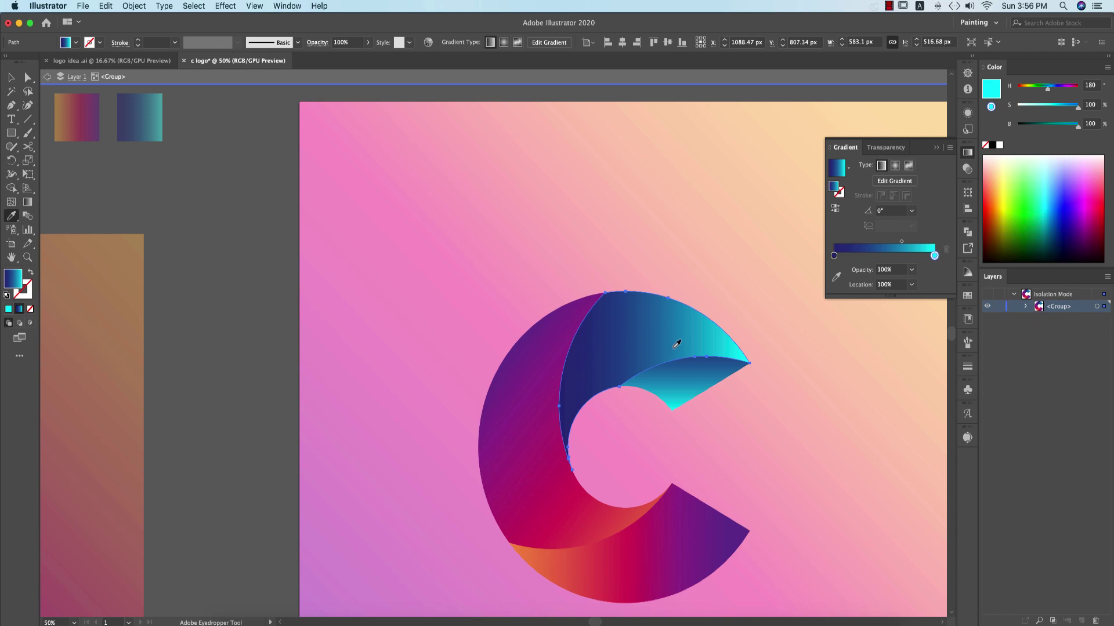
pyautogui.press('g')
pyautogui.moveTo(736, 319); pyautogui.dragTo(508, 319)
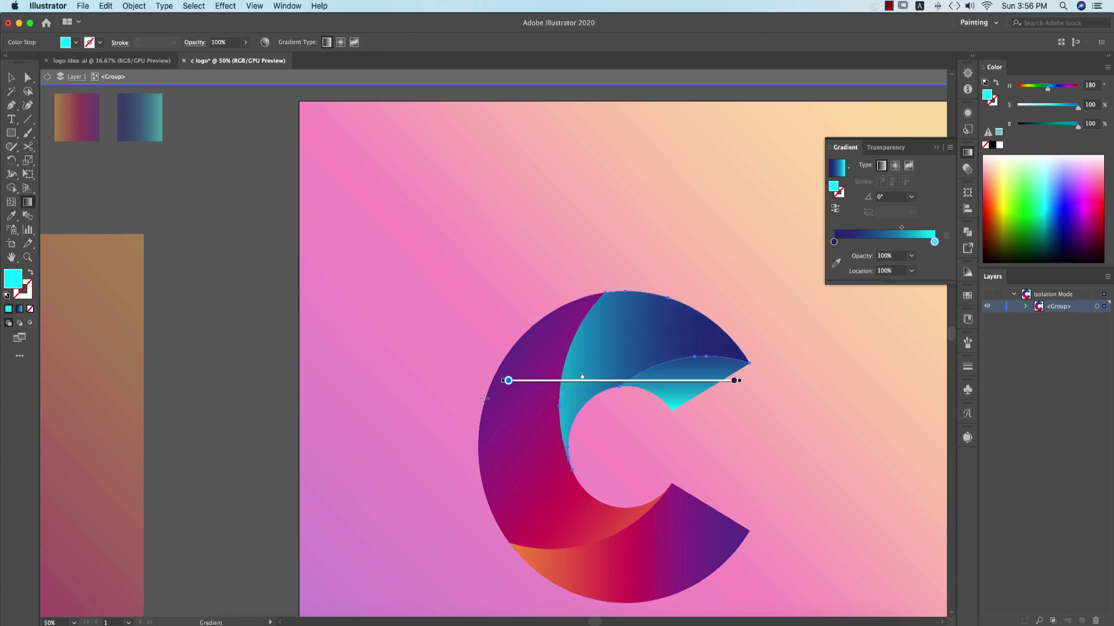
pyautogui.moveTo(642, 271)
pyautogui.mouseDown()
pyautogui.moveTo(653, 427)
pyautogui.moveTo(654, 308)
pyautogui.mouseUp()
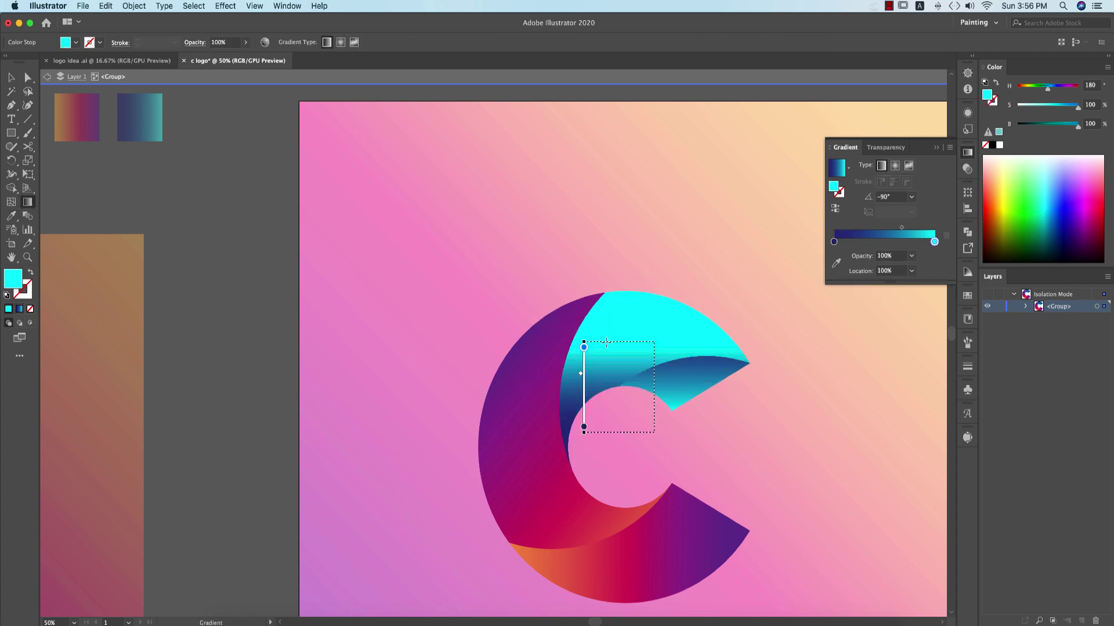
pyautogui.moveTo(481, 379); pyautogui.dragTo(703, 380)
pyautogui.scroll(-2, 735, 376)
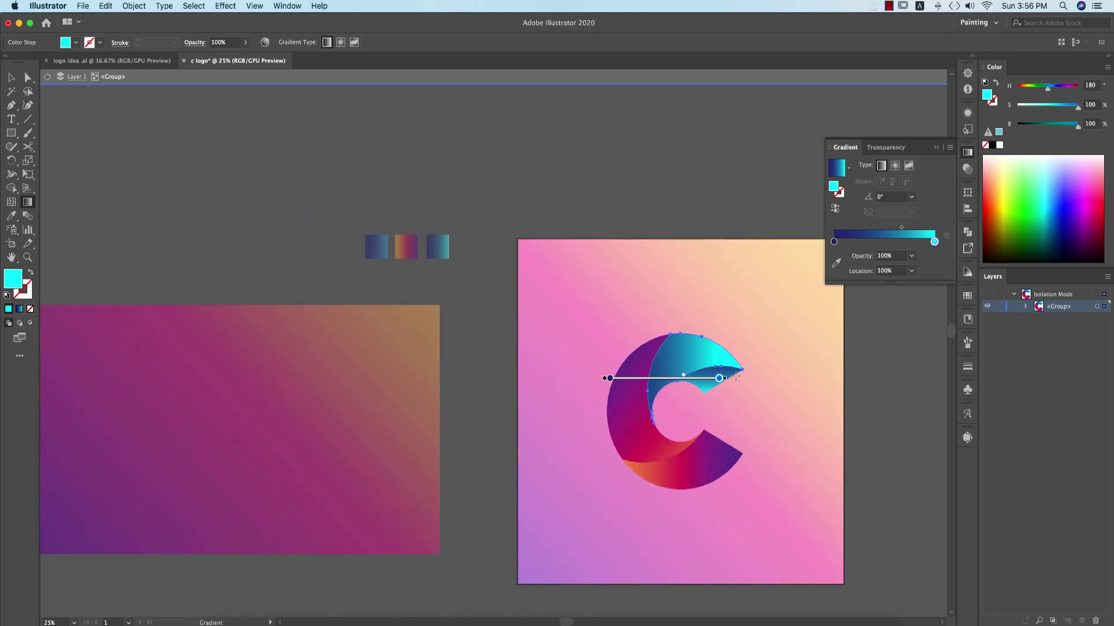
pyautogui.press('v')
pyautogui.doubleClick(490, 393)
# Step: Scale the C group down proportionally about its centre to roughly half its size
pyautogui.moveTo(843, 442); pyautogui.dragTo(733, 394)
pyautogui.click(586, 396)
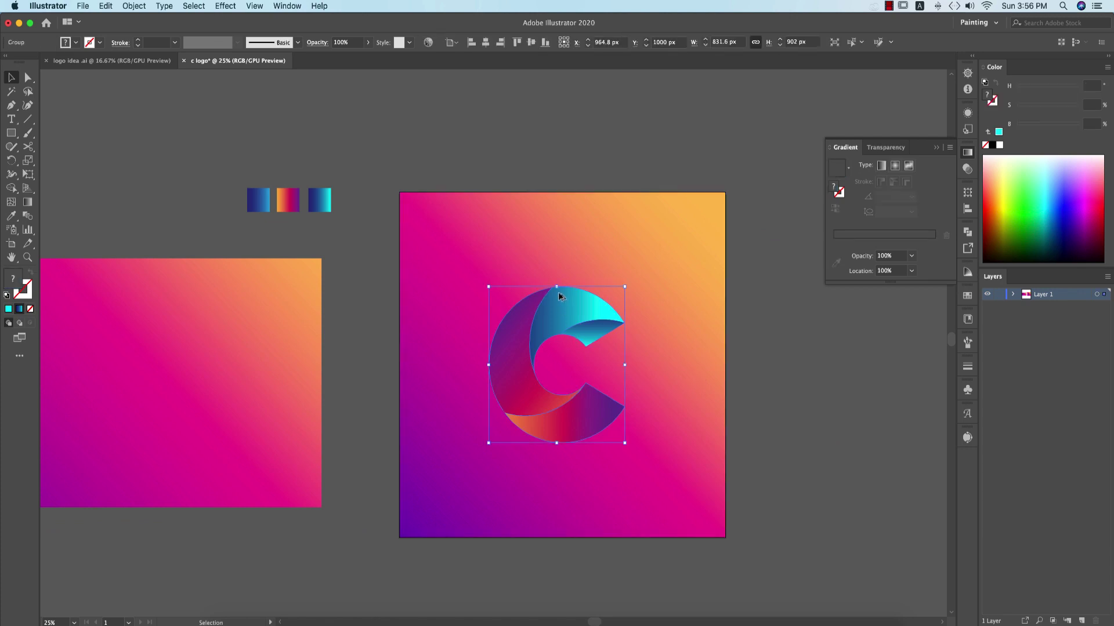
pyautogui.moveTo(558, 298); pyautogui.dragTo(542, 333)
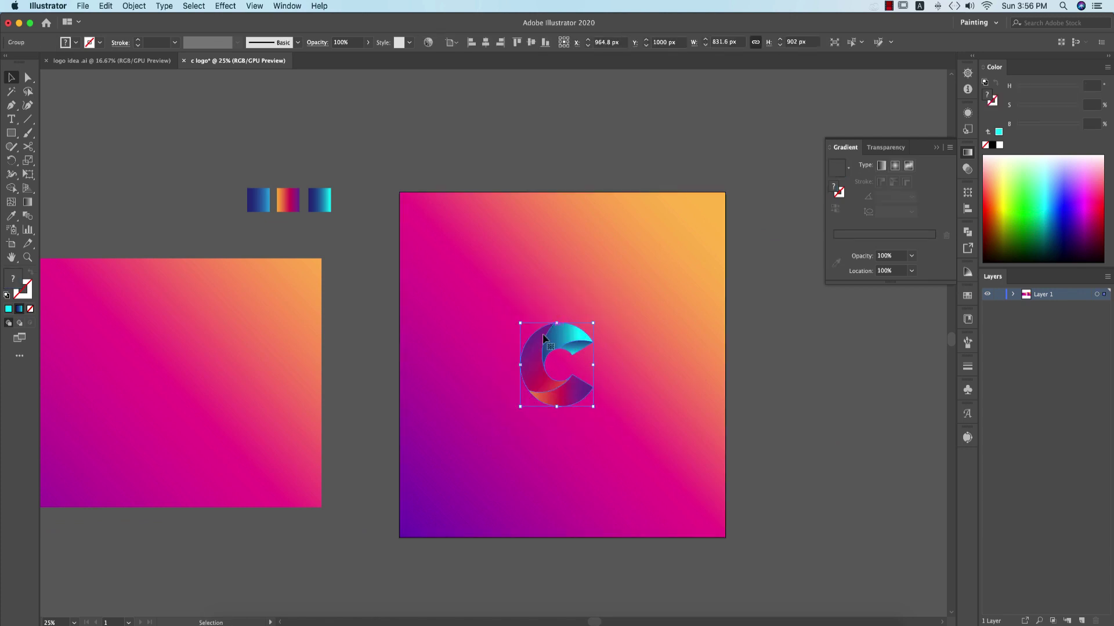
pyautogui.click(352, 349)
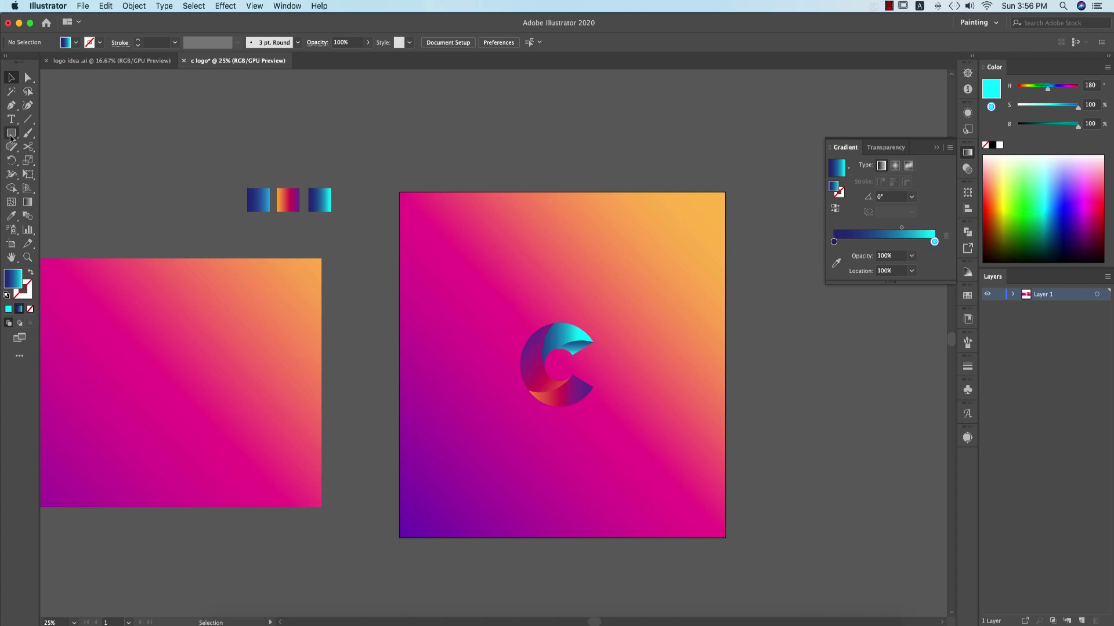
# Step: Draw a square about 742 px wide centred over the C and fill it white
pyautogui.moveTo(559, 366); pyautogui.dragTo(619, 429)
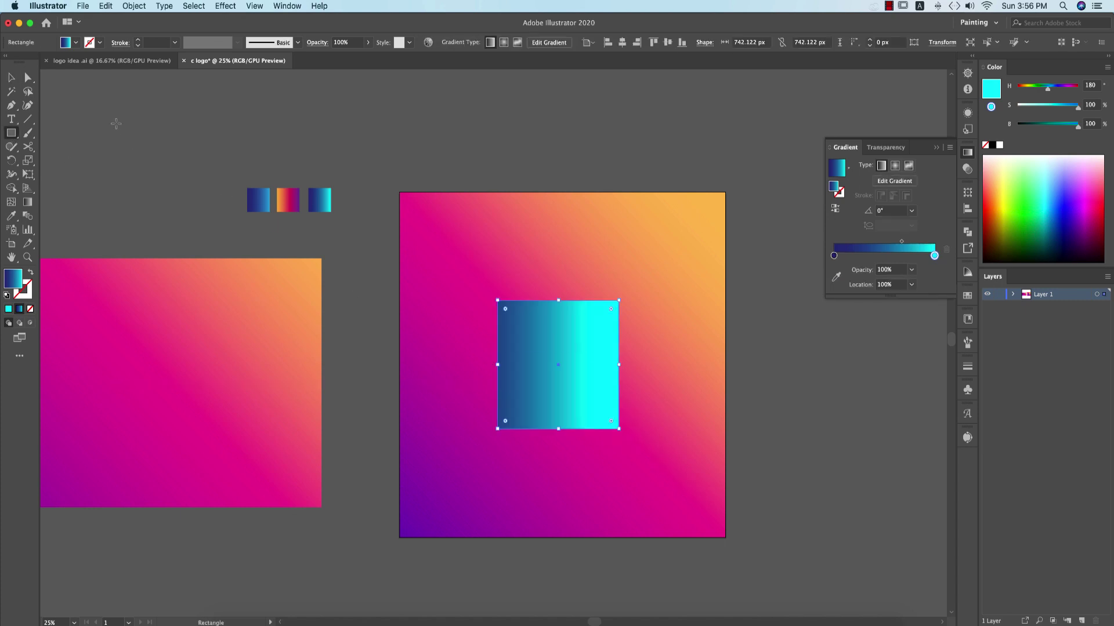
pyautogui.click(76, 43)
pyautogui.click(21, 62)
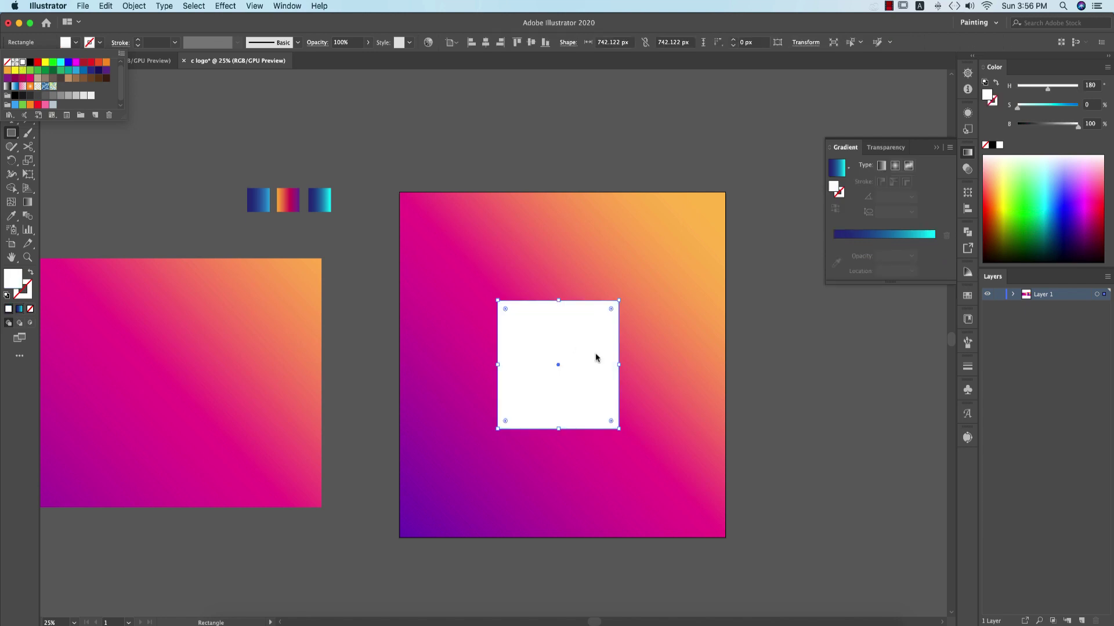
# Step: Stack the white square behind the C and send the gradient background square to the very back
pyautogui.press('super+shift+bracketleft')
pyautogui.press('super+shift+bracketleft')
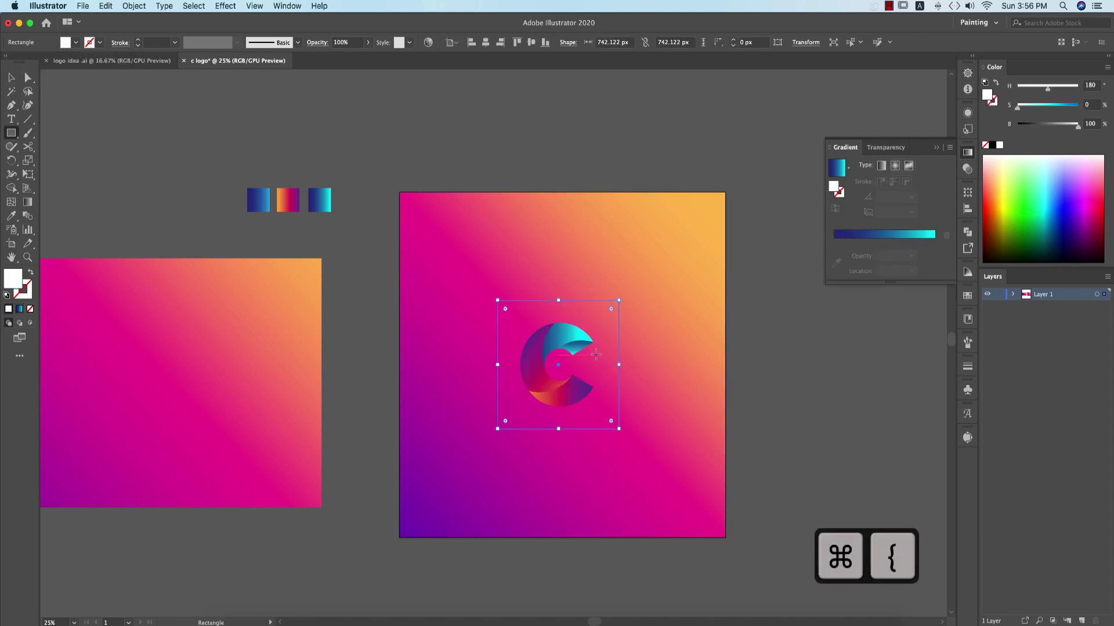
pyautogui.click(681, 381)
pyautogui.press('Escape')
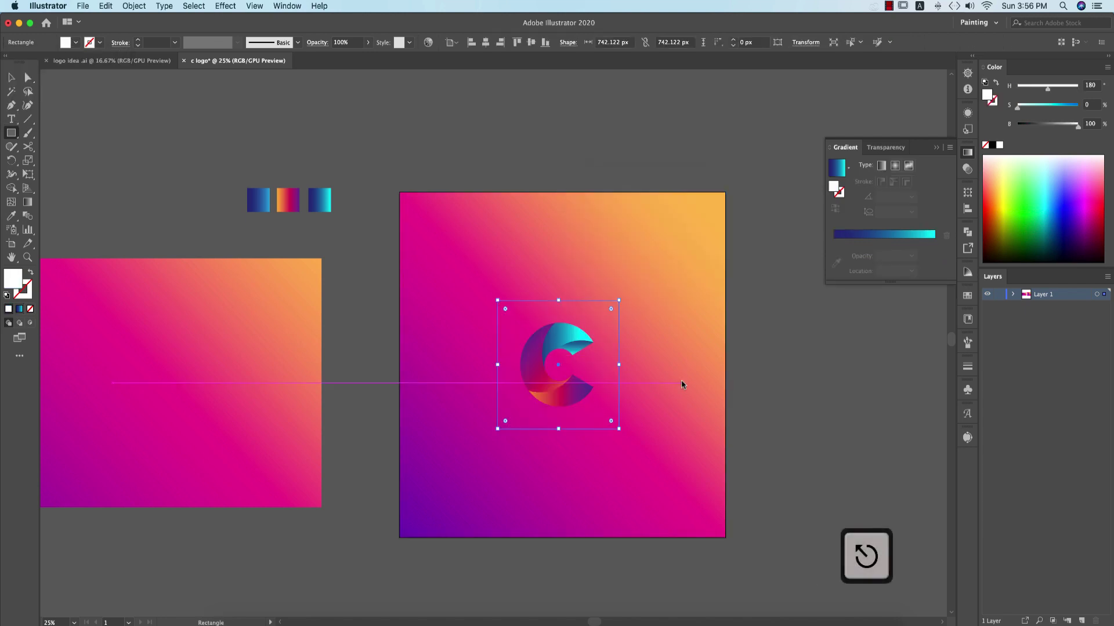
pyautogui.press('v')
pyautogui.click(681, 382)
pyautogui.press('super+shift+bracketleft')
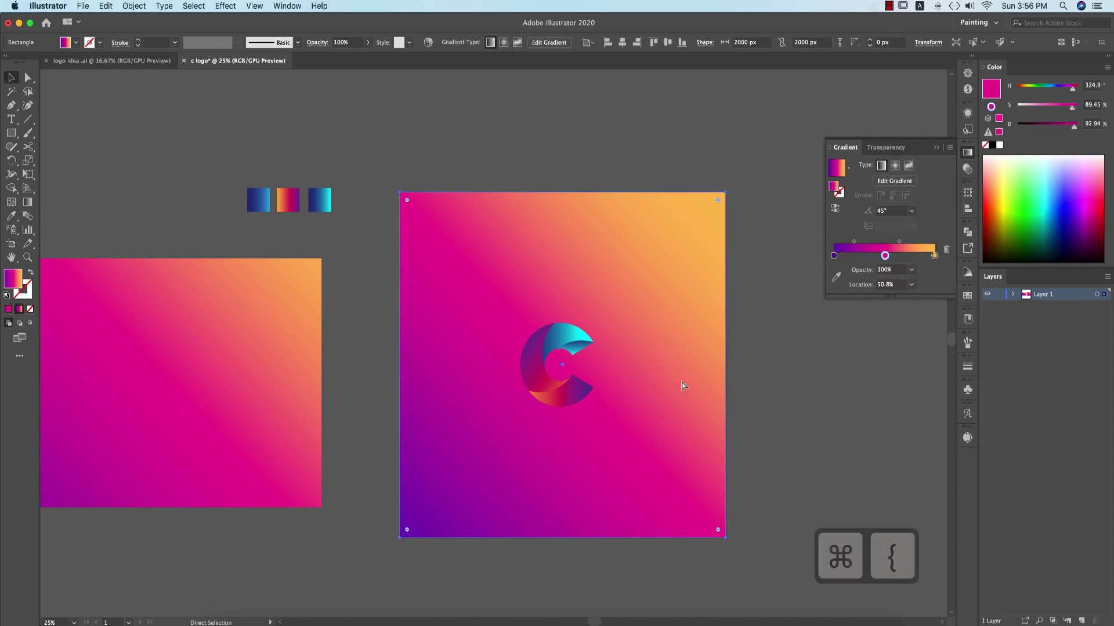
# Step: Round all four corners of the white square behind the C to a radius of about 105 px
pyautogui.click(600, 330)
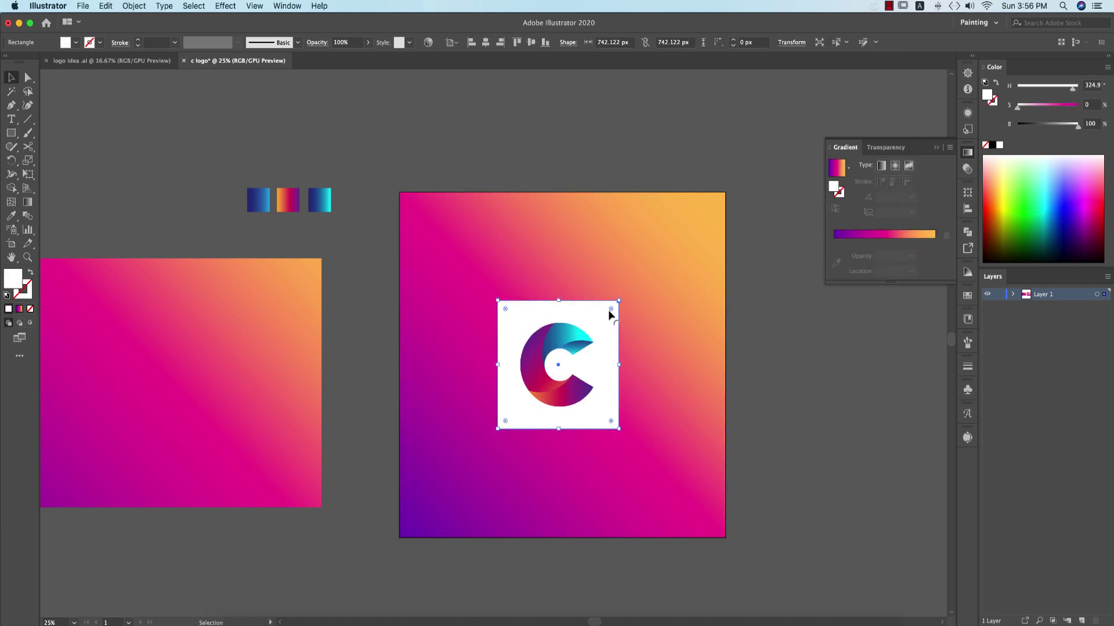
pyautogui.moveTo(598, 323); pyautogui.dragTo(601, 322)
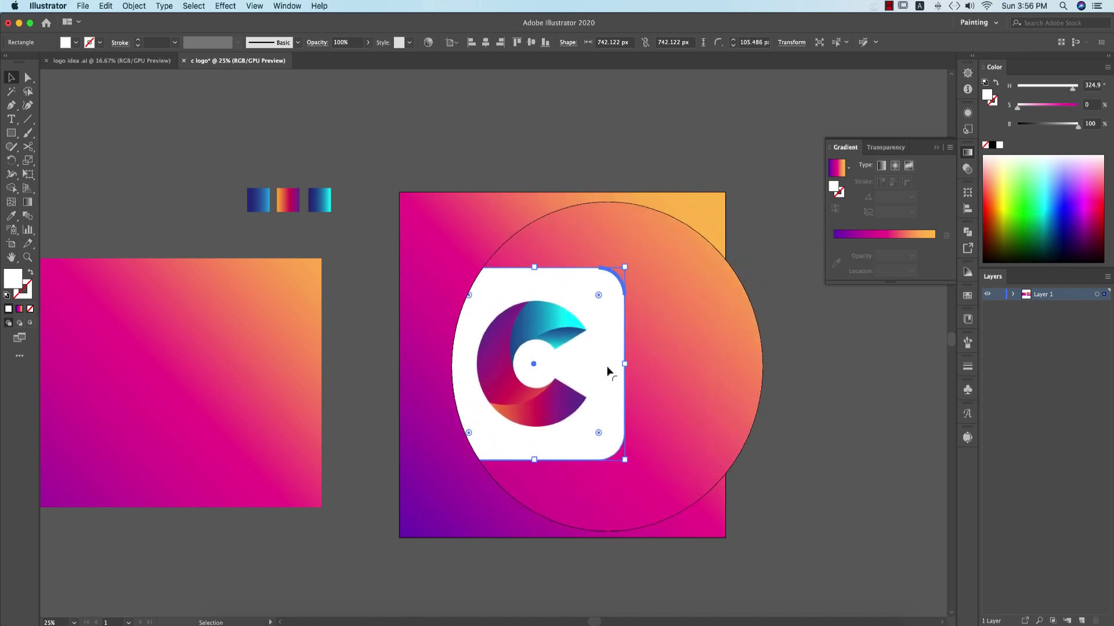
pyautogui.click(255, 7)
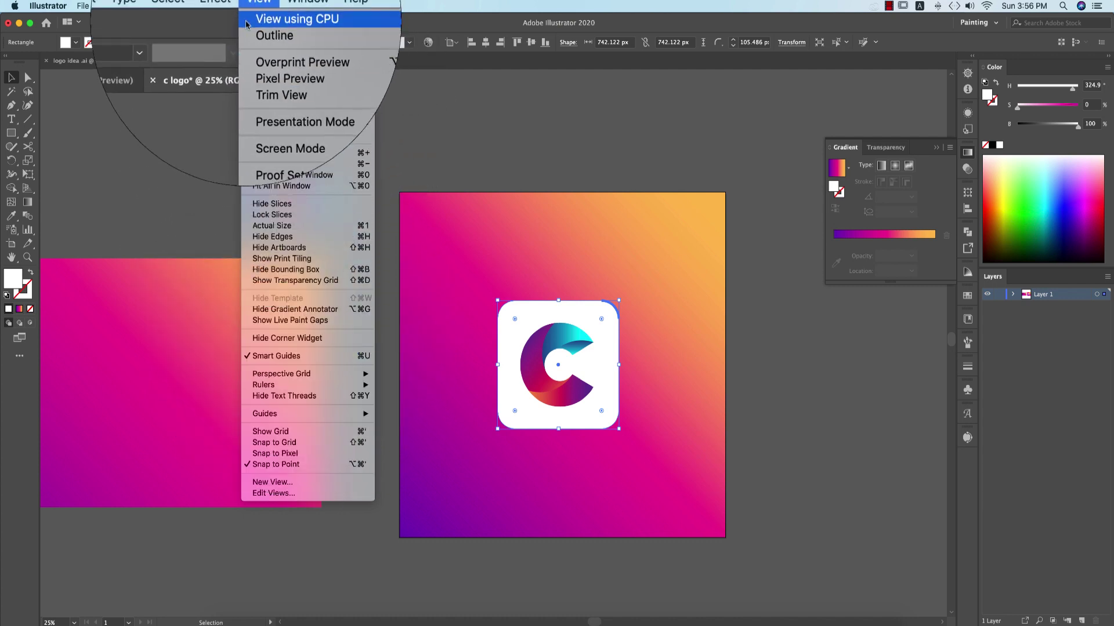
pyautogui.click(225, 6)
pyautogui.click(226, 5)
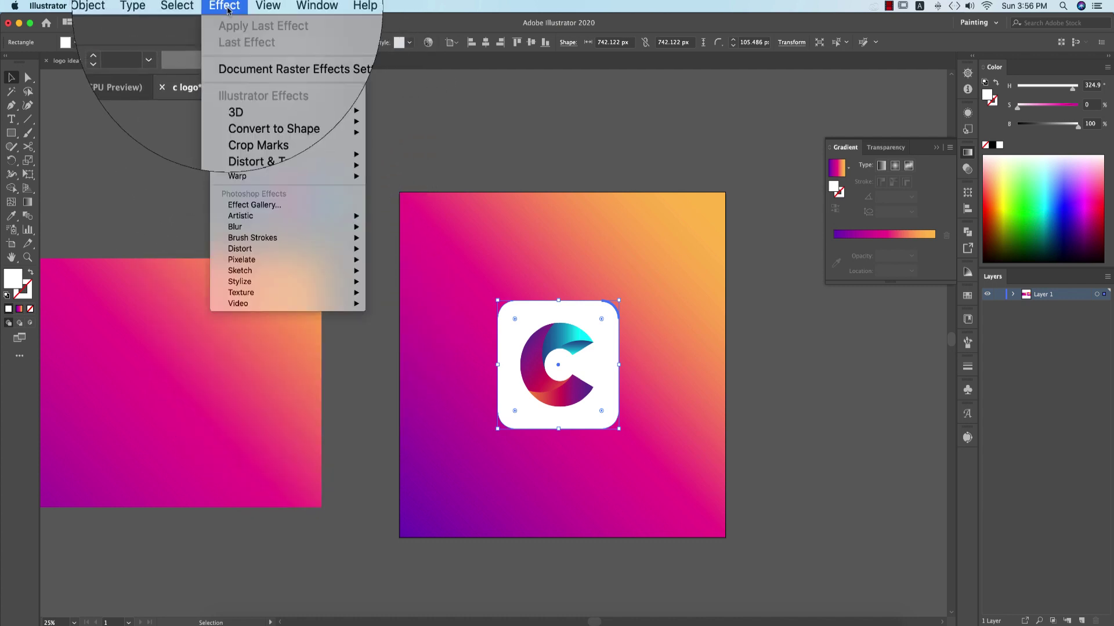
pyautogui.moveTo(284, 169)
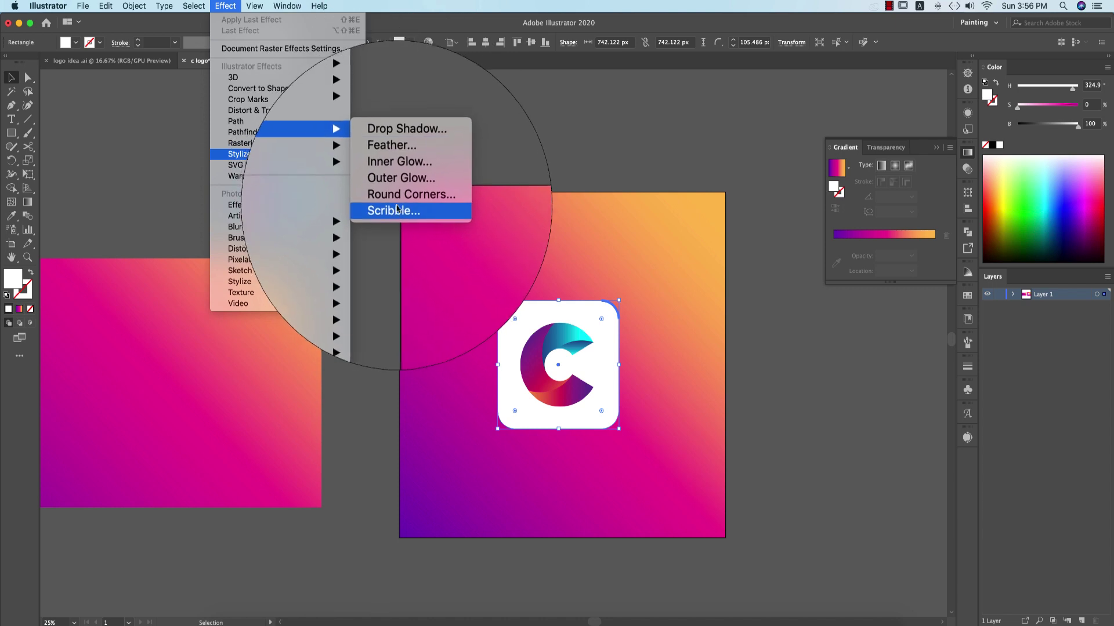
pyautogui.click(399, 197)
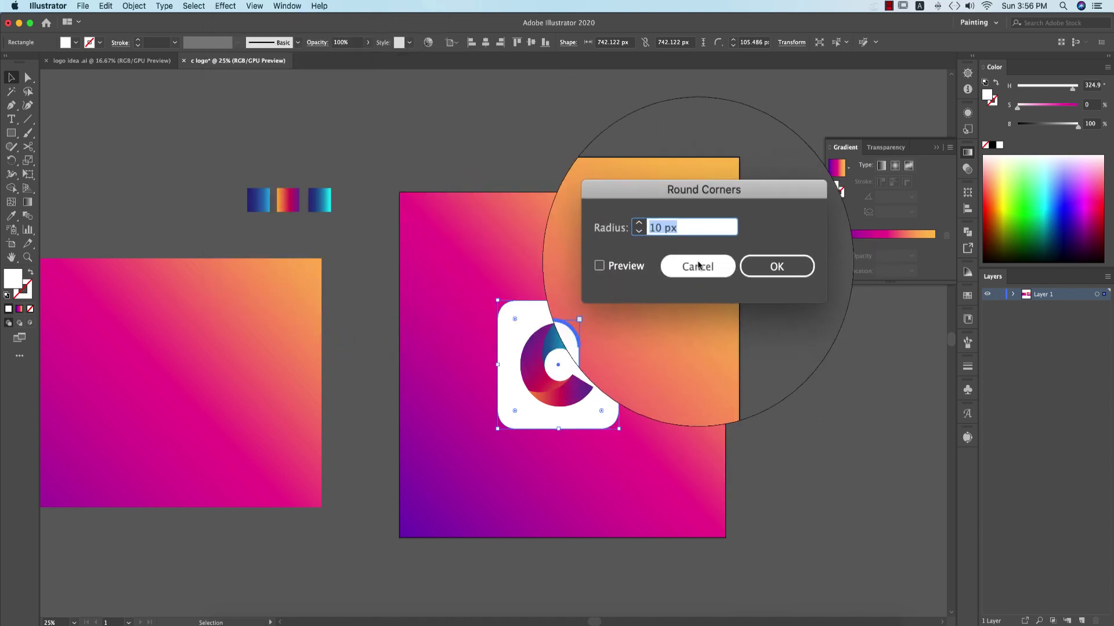
pyautogui.click(614, 267)
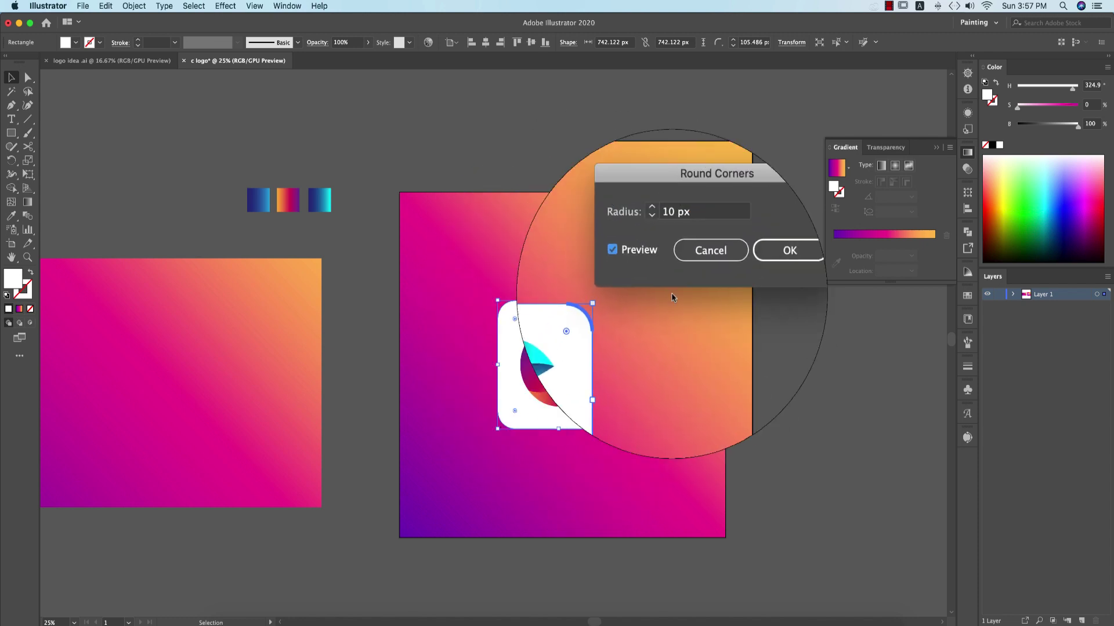
pyautogui.click(747, 262)
pyautogui.click(671, 440)
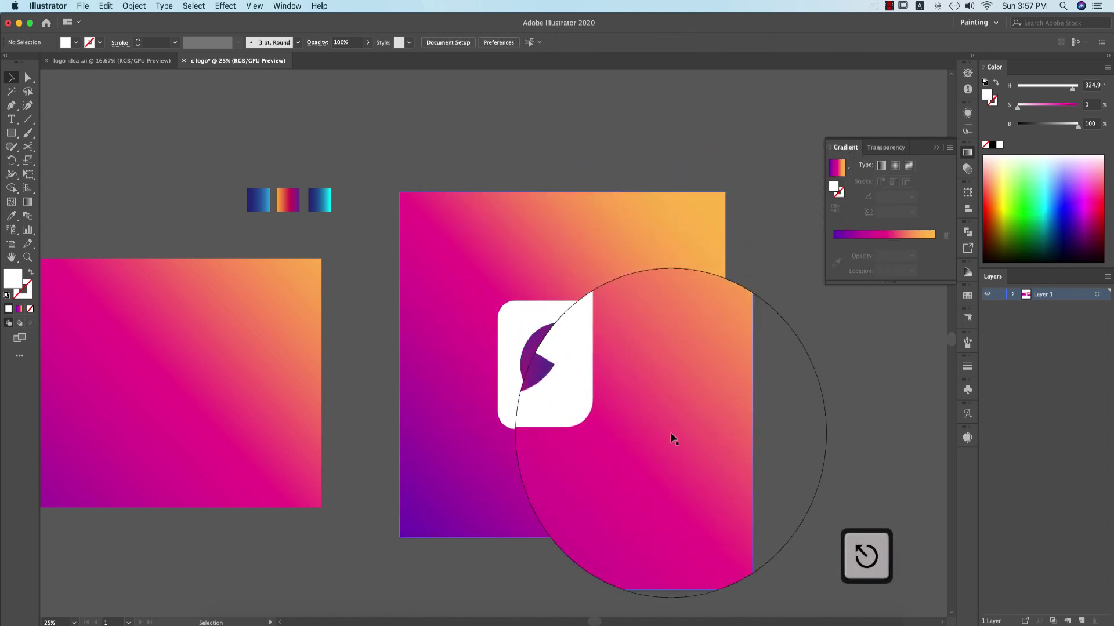
# Step: Add a previewed Multiply drop shadow to the white rounded tile with a 28 px blur
pyautogui.click(616, 393)
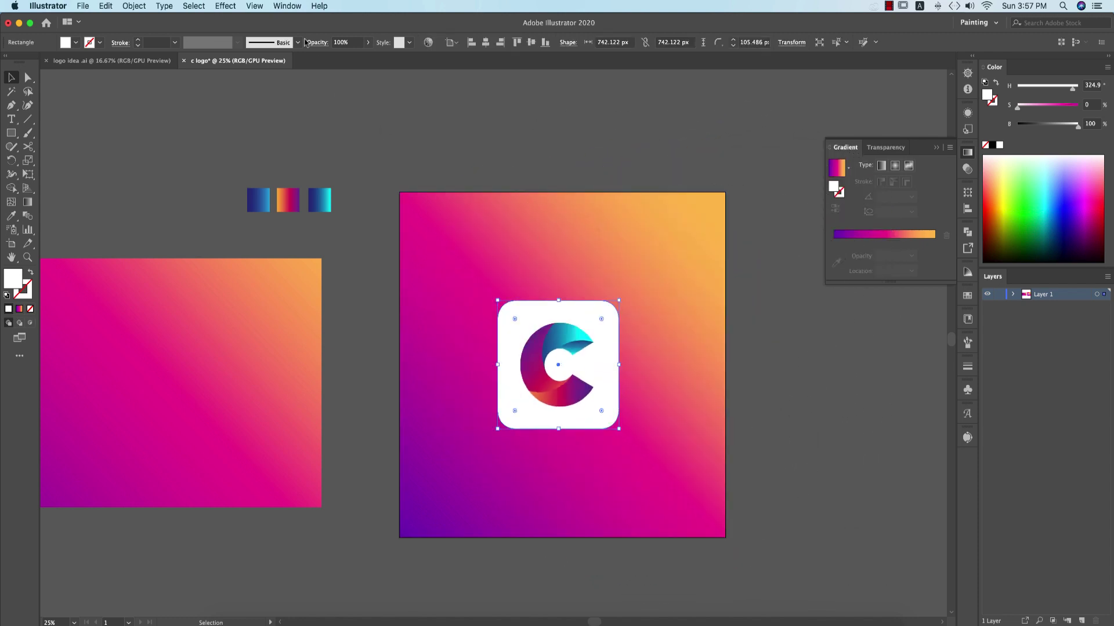
pyautogui.click(225, 6)
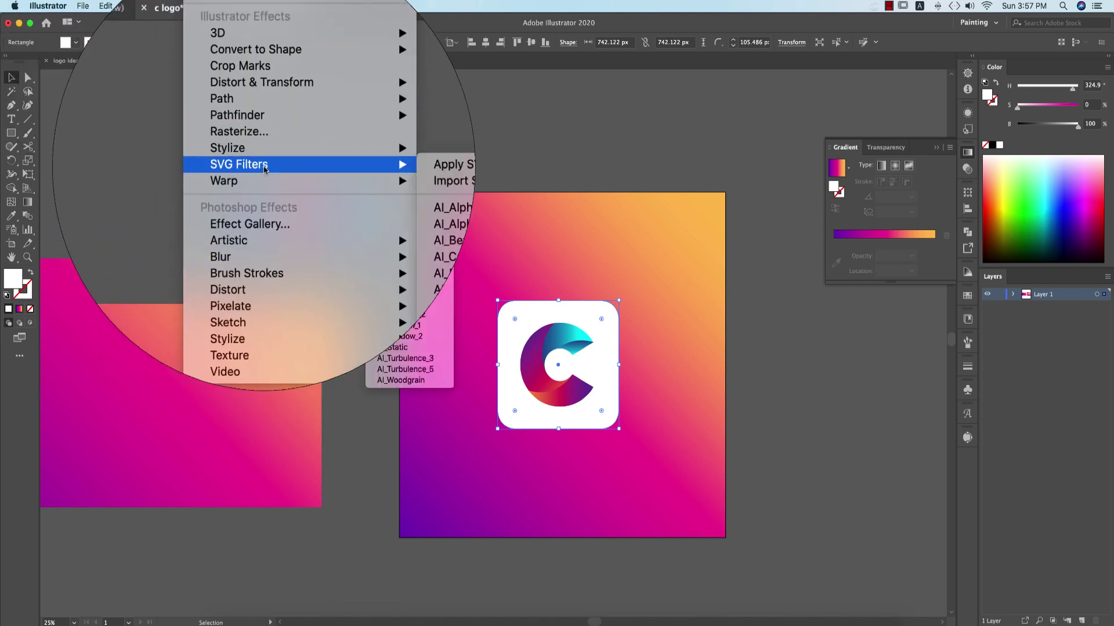
pyautogui.moveTo(272, 154)
pyautogui.click(375, 156)
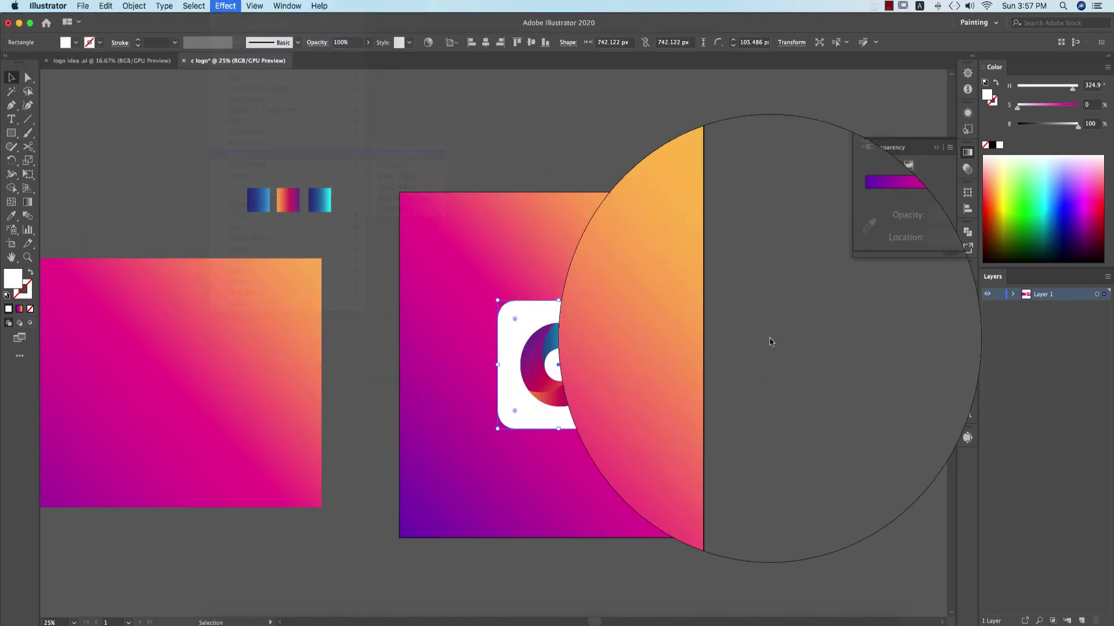
pyautogui.click(761, 270)
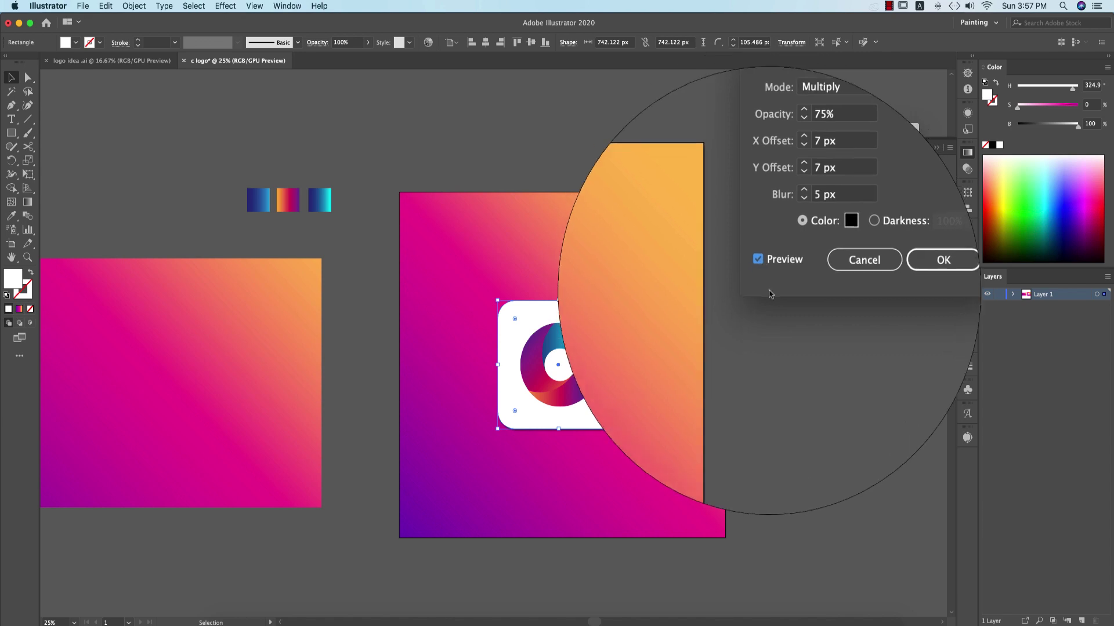
pyautogui.click(825, 204)
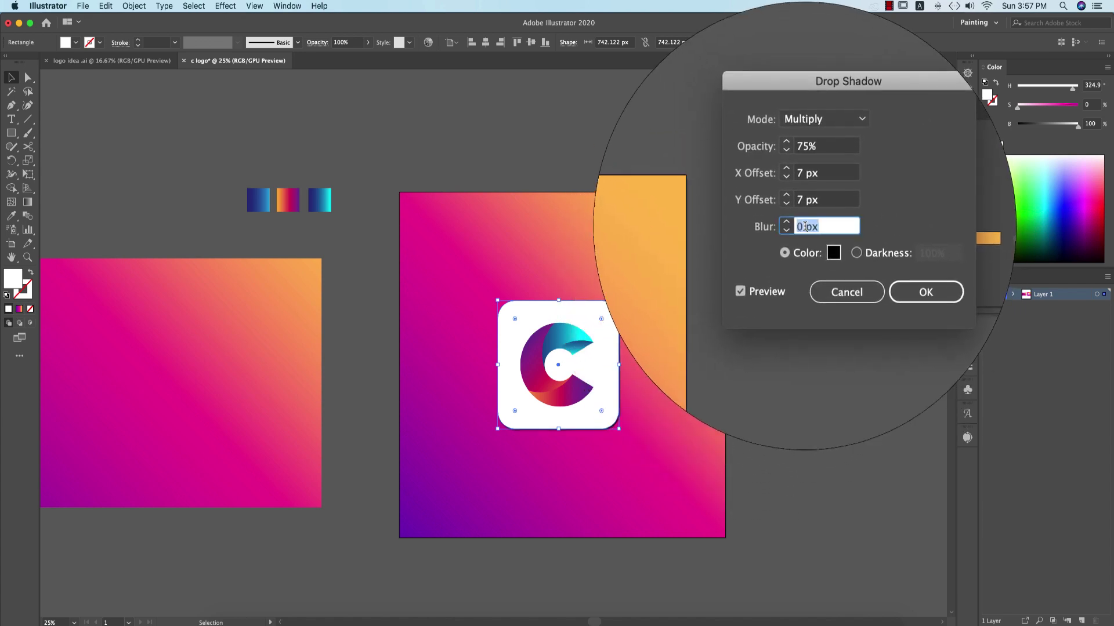
pyautogui.hotkey('shift', 'Up')
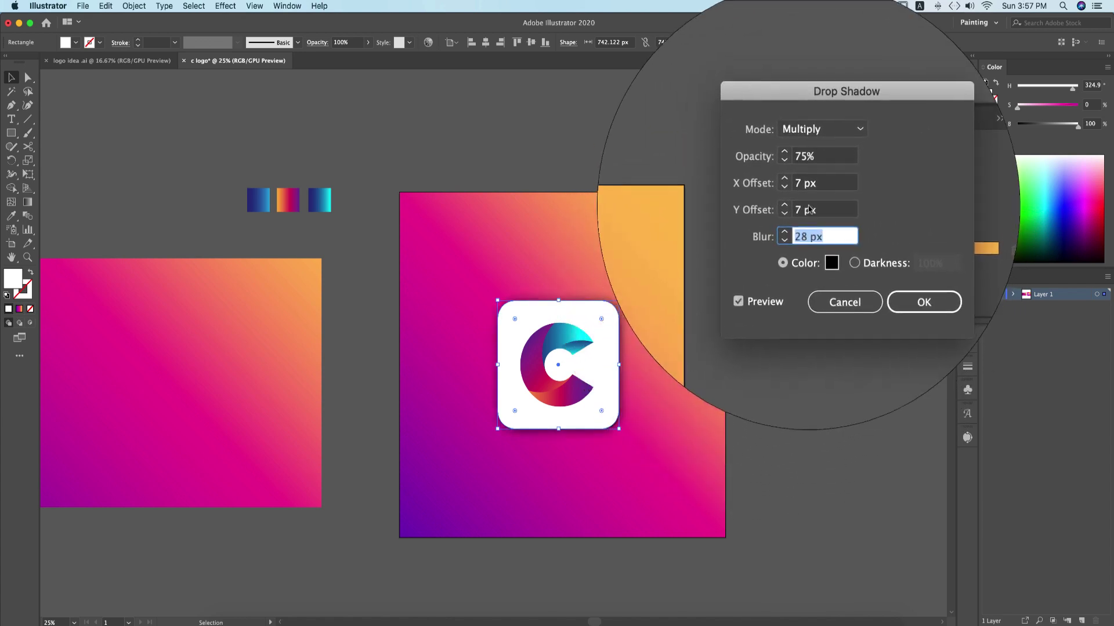
# Step: Set the tile shadow's opacity to 31% and both X and Y offsets to 5 px, and apply the effect
pyautogui.click(804, 173)
pyautogui.hotkey('shift', 'Up')
pyautogui.hotkey('shift', 'Up')
pyautogui.hotkey('shift', 'Up')
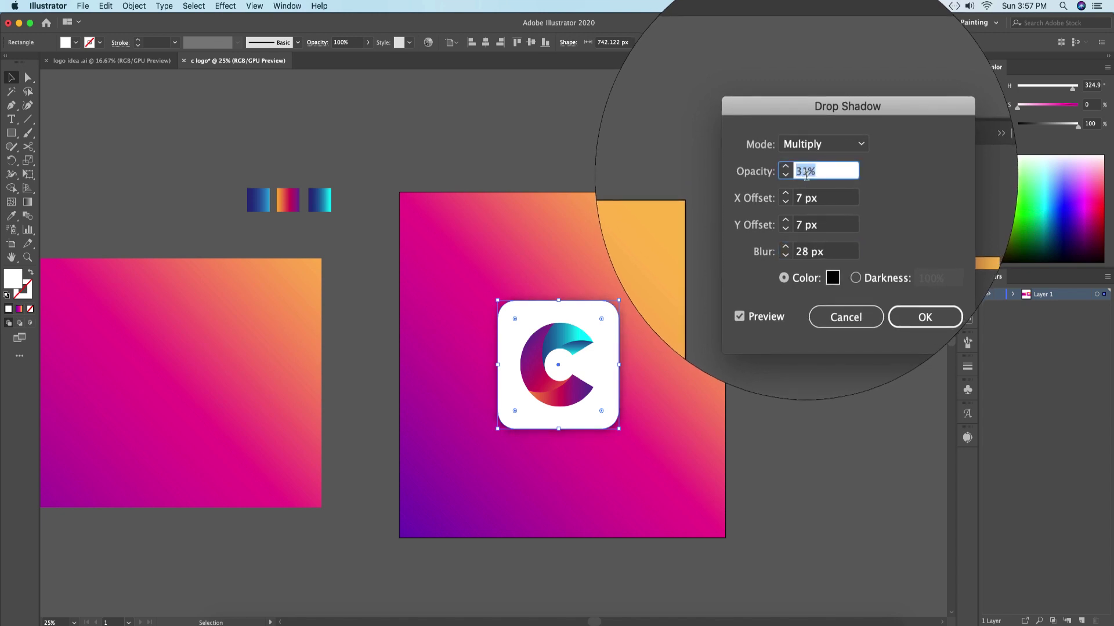
pyautogui.doubleClick(804, 225)
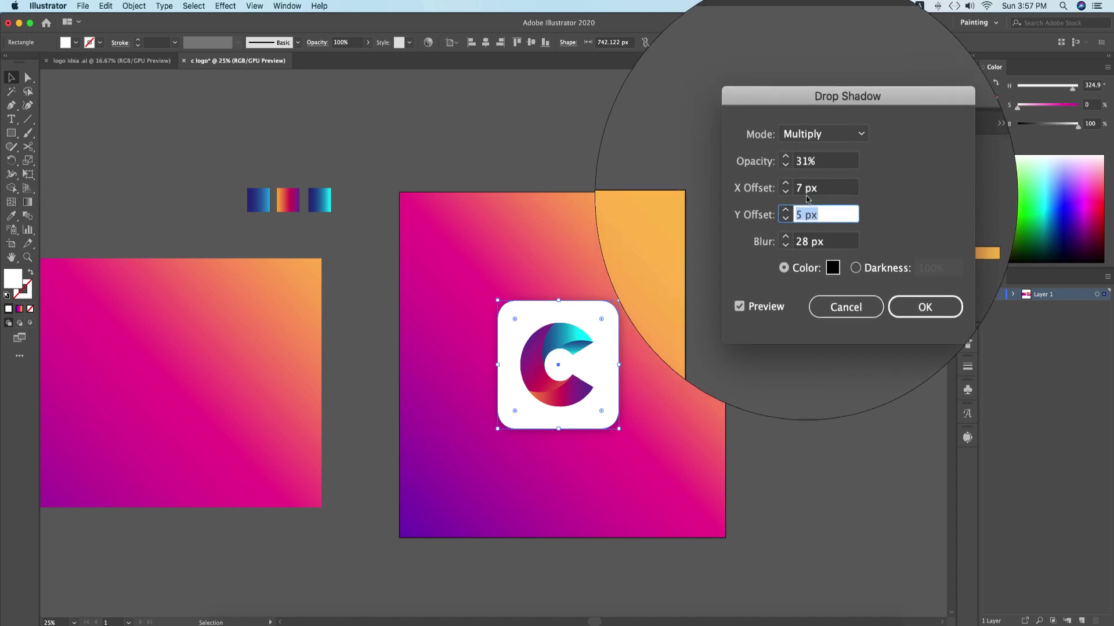
pyautogui.click(803, 191)
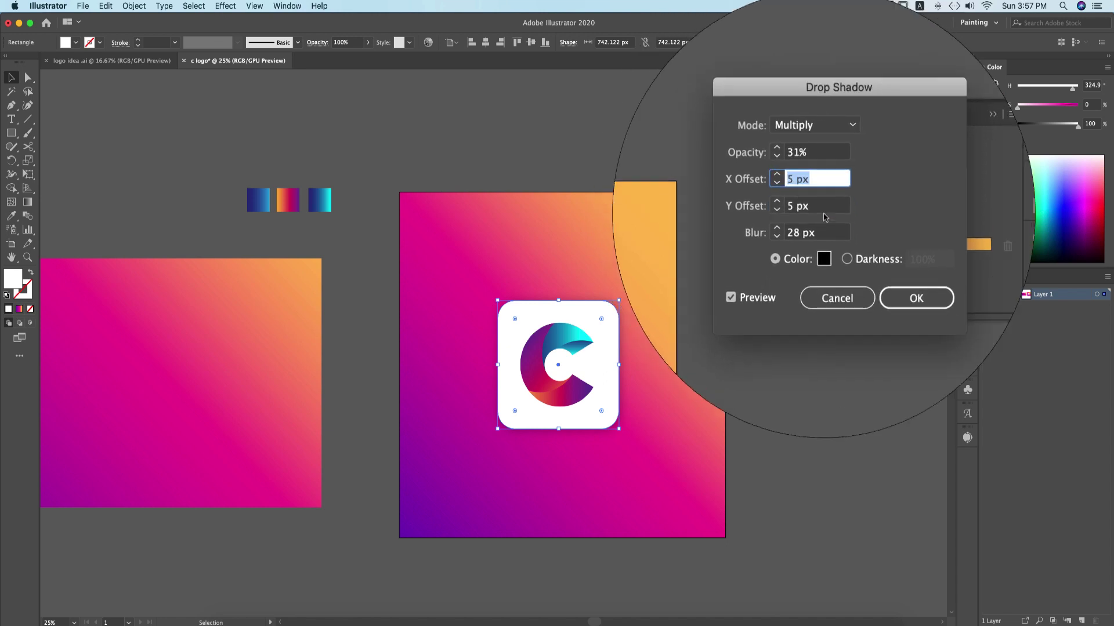
pyautogui.press('Return')
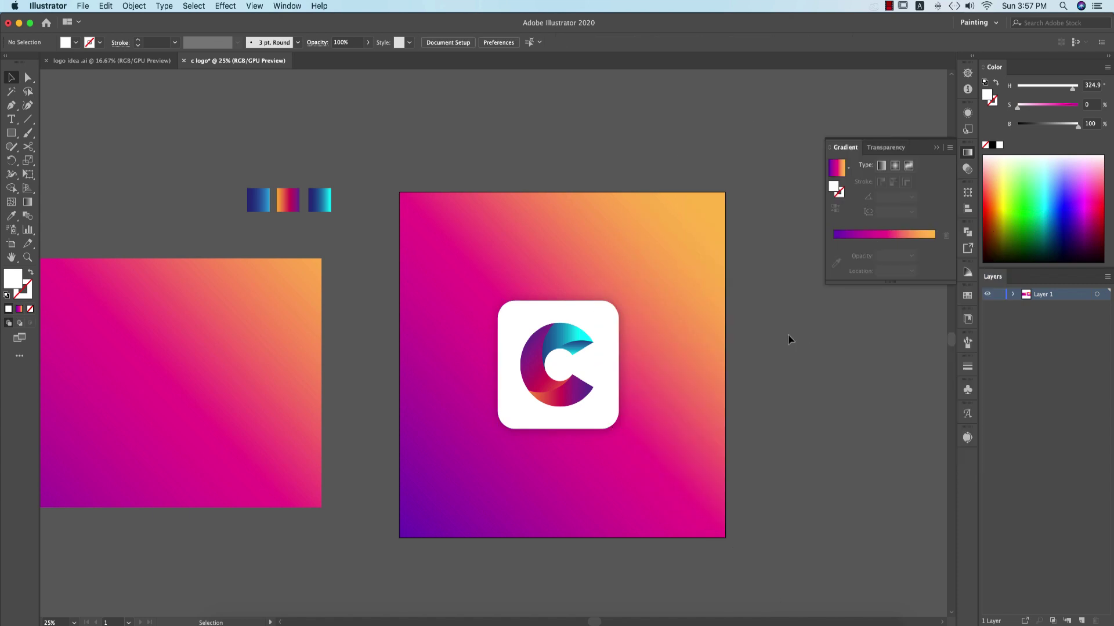
# Step: Duplicate the dark-blue-to-cyan sample square beside itself and fill the copy with the large rectangle's purple-pink-orange gradient
pyautogui.click(241, 388)
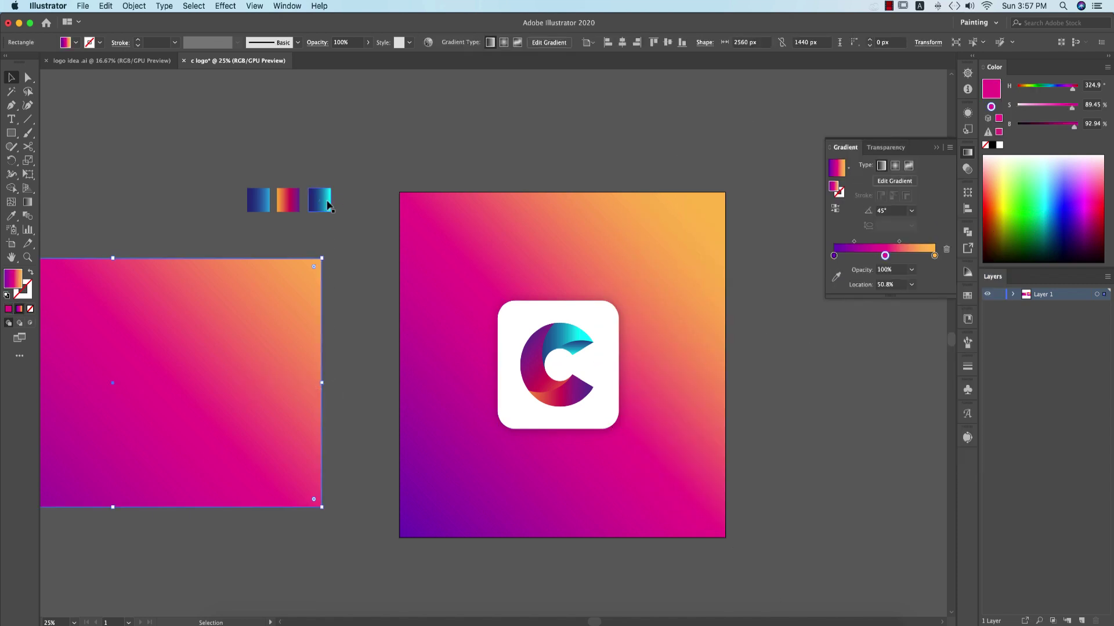
pyautogui.moveTo(326, 201); pyautogui.dragTo(350, 201)
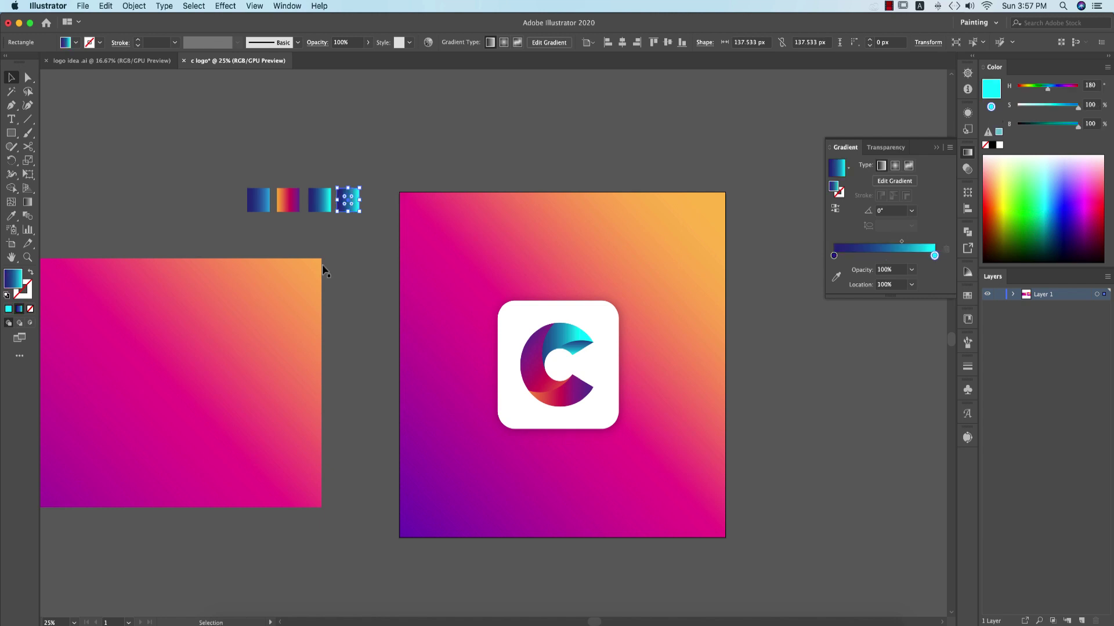
pyautogui.press('i')
pyautogui.click(284, 339)
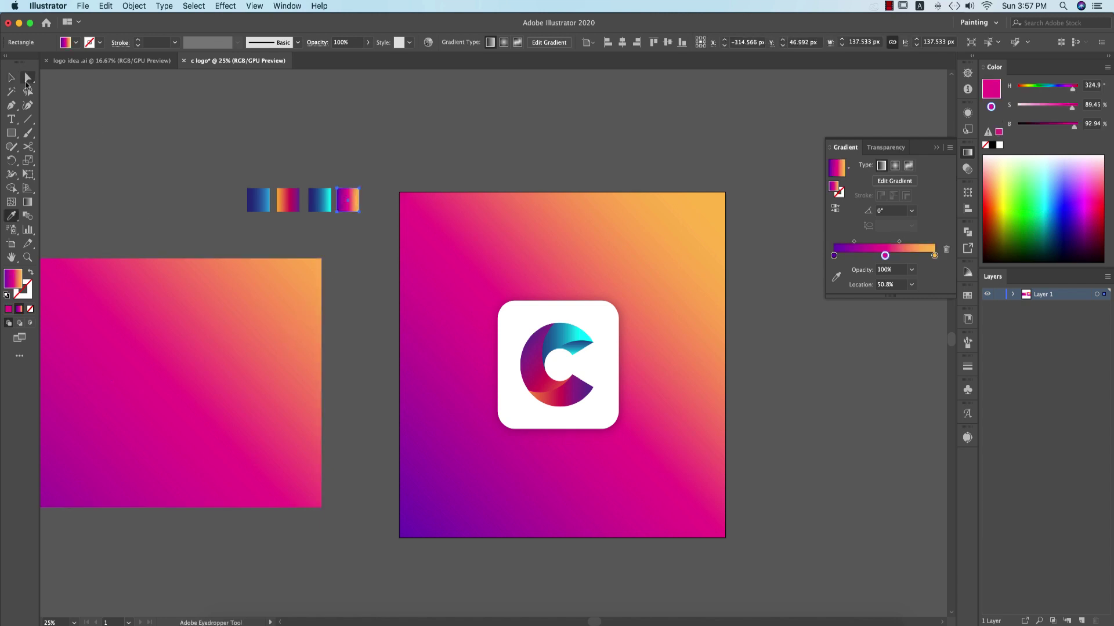
# Step: Delete the large gradient rectangle that lies beside the artboard
pyautogui.click(27, 119)
pyautogui.keyDown('super'); pyautogui.click(192, 318); pyautogui.keyUp('super')
pyautogui.press('Delete')
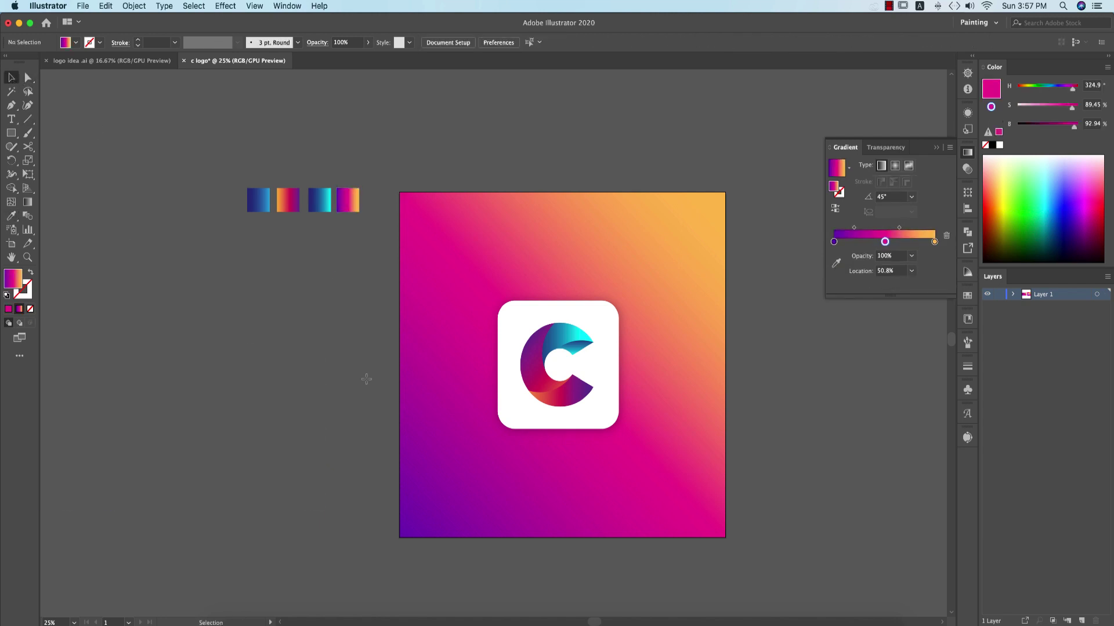
pyautogui.moveTo(809, 457); pyautogui.dragTo(805, 456)
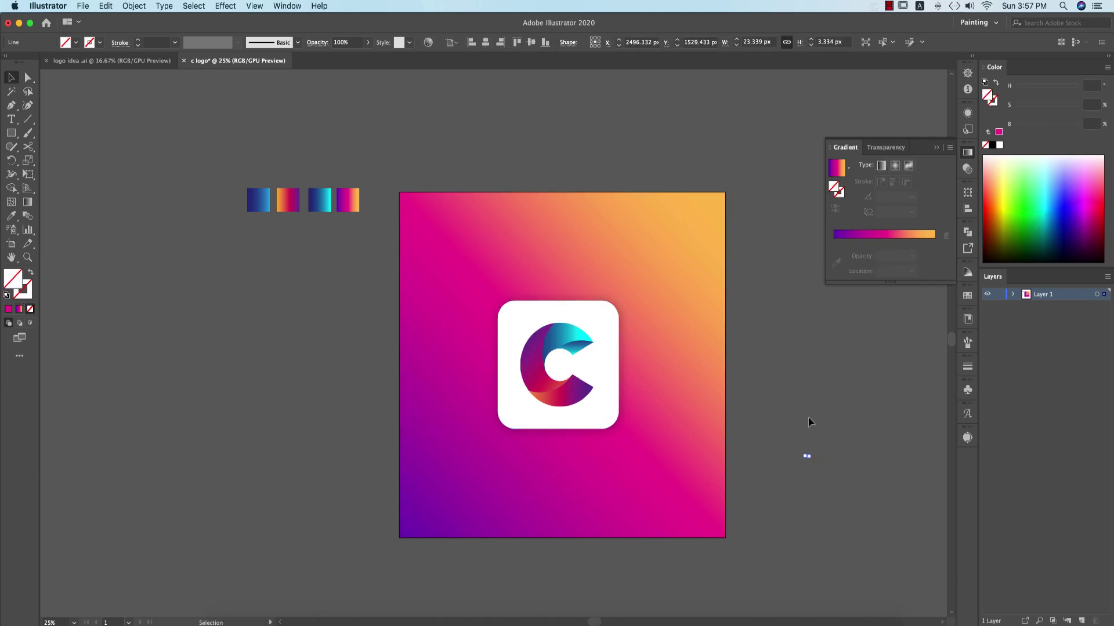
pyautogui.press('Delete')
pyautogui.press('v')
# Step: Inside the C group, fill the outer left and lower sections with the new purple-pink-orange sample gradient
pyautogui.scroll(1, 585, 400)
pyautogui.click(584, 405)
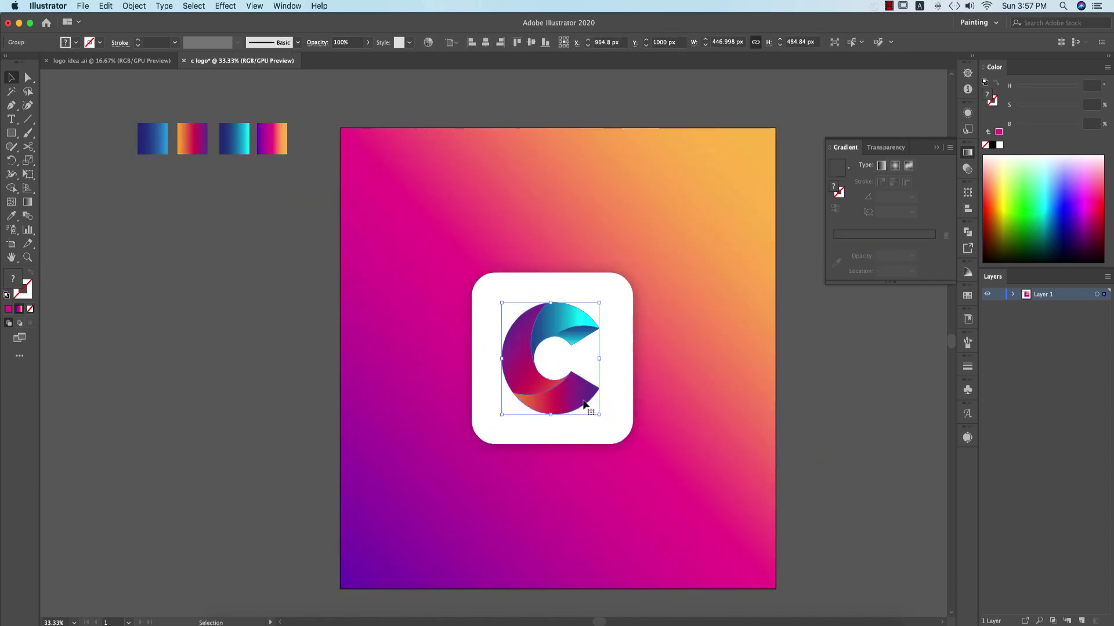
pyautogui.doubleClick(575, 399)
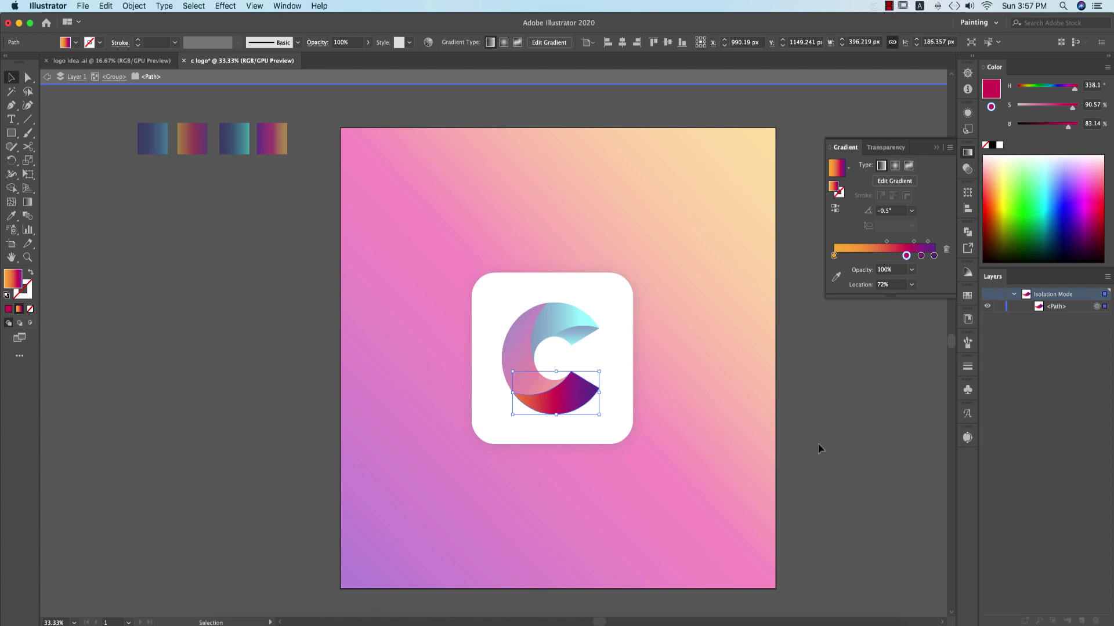
pyautogui.doubleClick(818, 448)
pyautogui.doubleClick(538, 375)
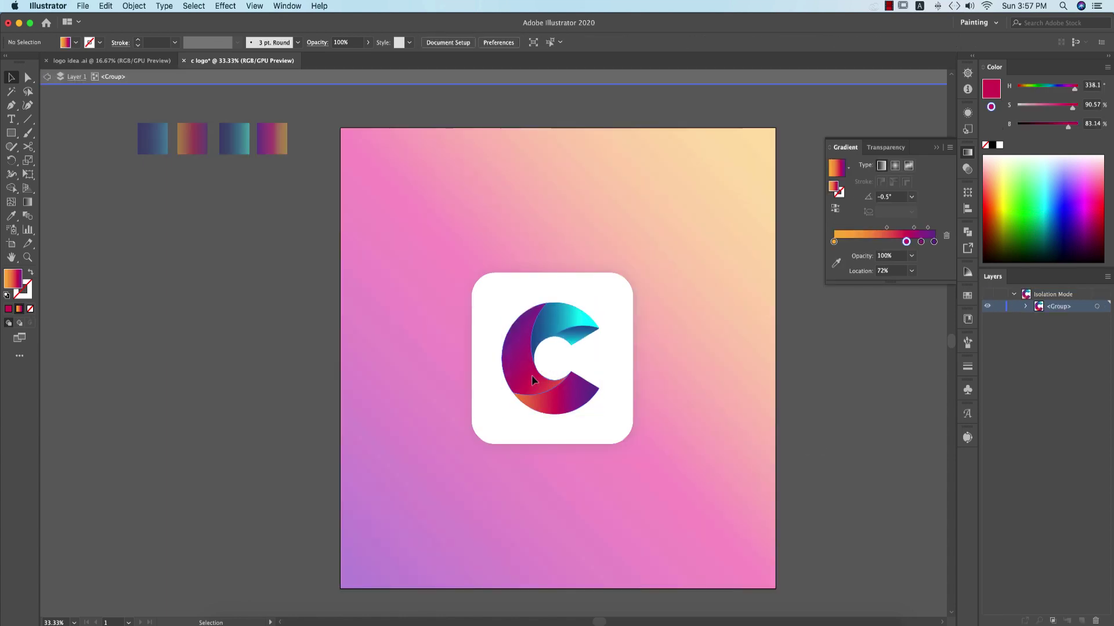
pyautogui.keyDown('shift'); pyautogui.click(586, 401); pyautogui.keyUp('shift')
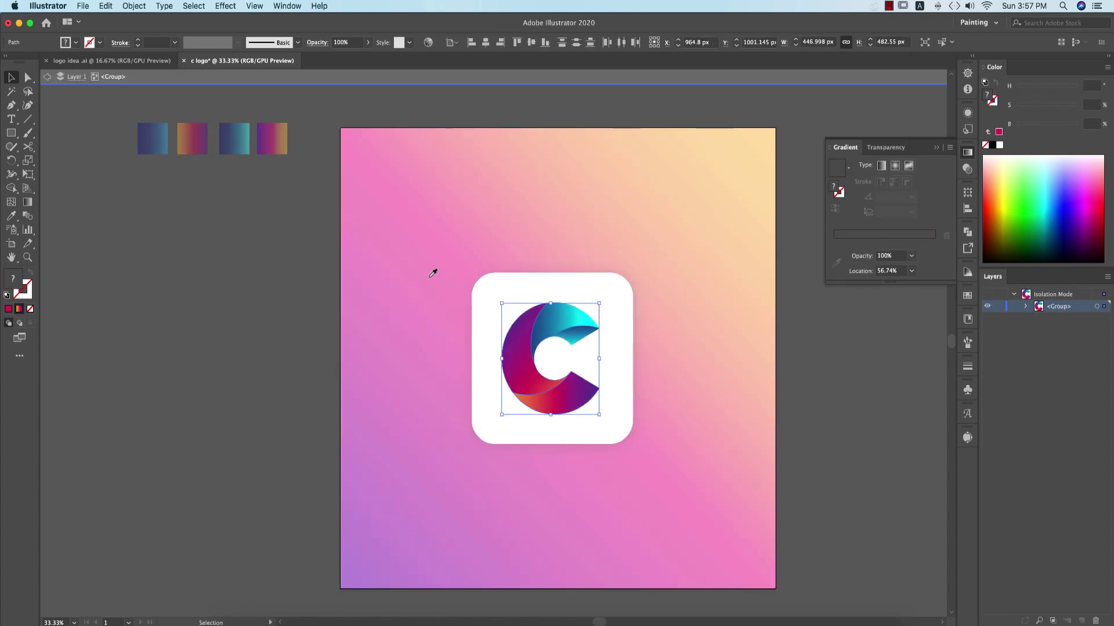
pyautogui.click(272, 139)
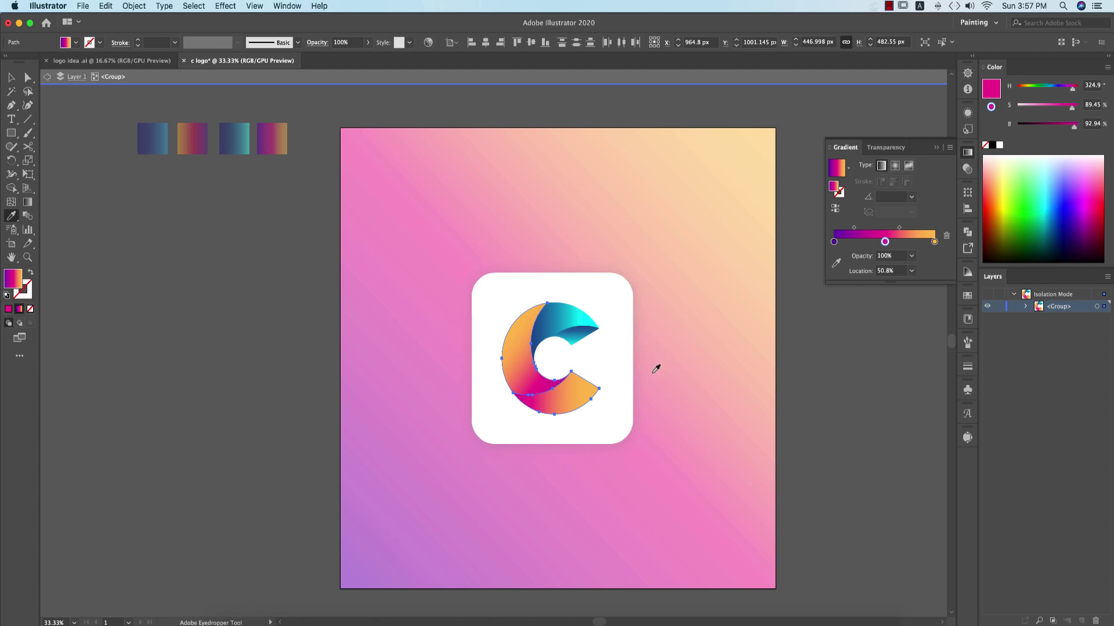
# Step: Reverse the gradient direction on the two selected C sections and leave the group
pyautogui.click(836, 210)
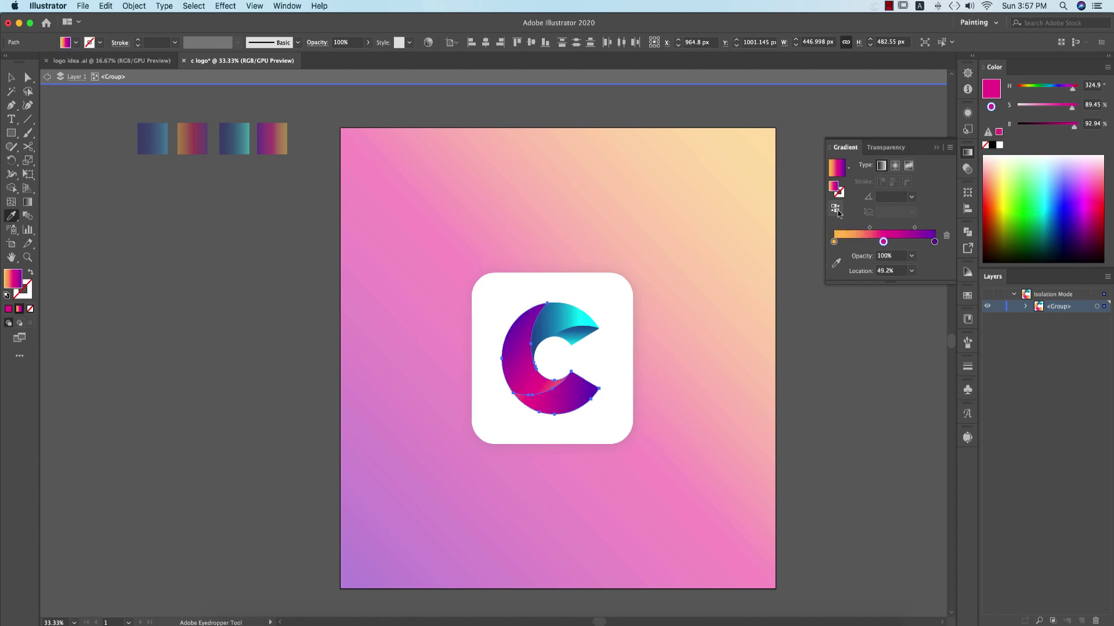
pyautogui.press('v')
pyautogui.doubleClick(815, 436)
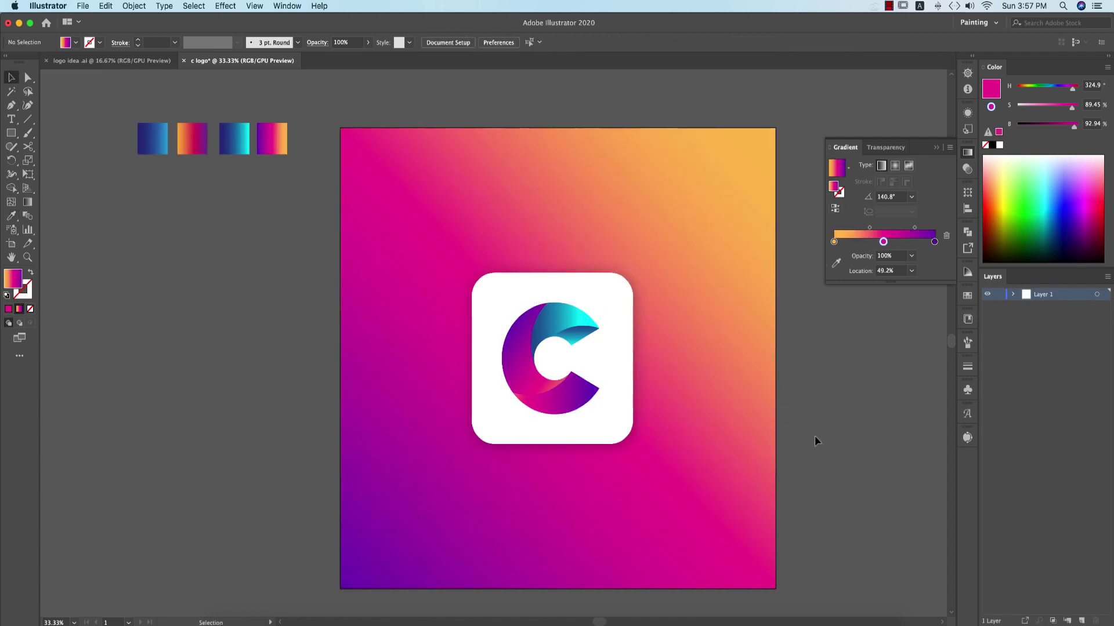
# Step: Shift the lower C section's gradient to the right so its orange end starts at the section's left tip
pyautogui.scroll(4, 573, 395)
pyautogui.doubleClick(586, 405)
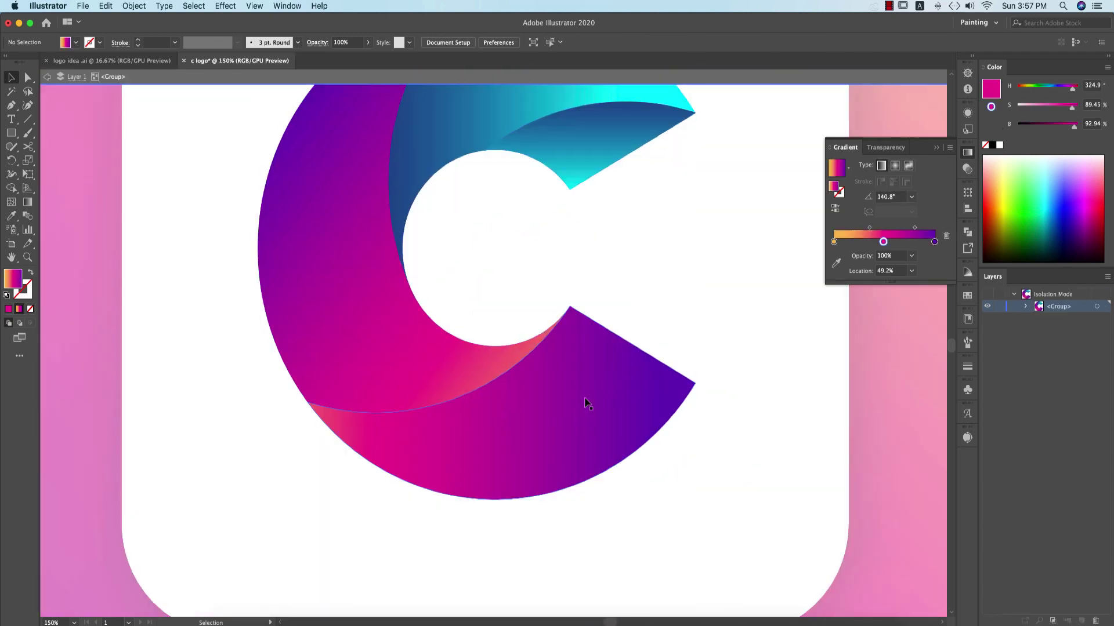
pyautogui.click(589, 405)
pyautogui.press('g')
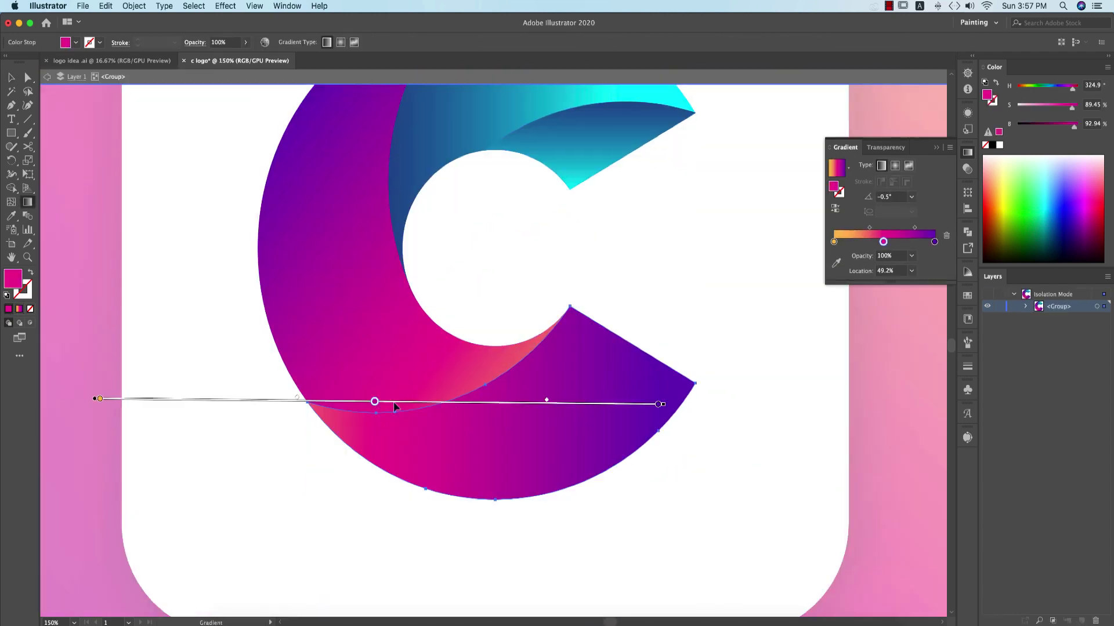
pyautogui.moveTo(395, 406)
pyautogui.mouseDown()
pyautogui.moveTo(547, 410)
pyautogui.moveTo(469, 379)
pyautogui.moveTo(602, 401)
pyautogui.mouseUp()
pyautogui.press('g')
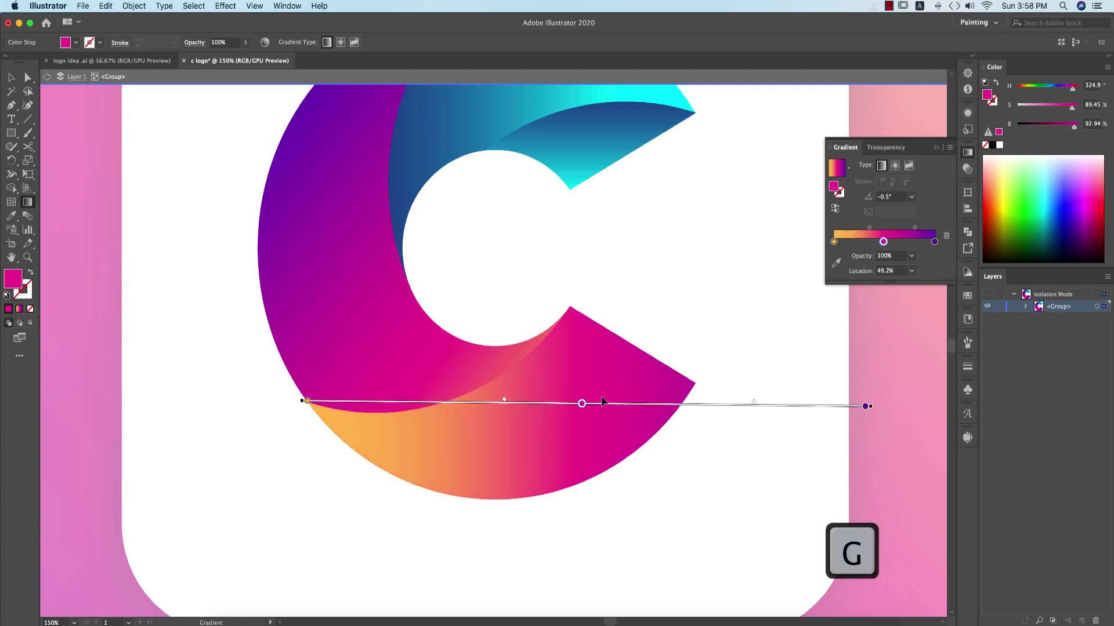
# Step: Shift the left C section's gradient slightly toward the upper left along its axis and leave the group
pyautogui.press('super+minus')
pyautogui.press('super+minus')
pyautogui.press('v')
pyautogui.click(434, 356)
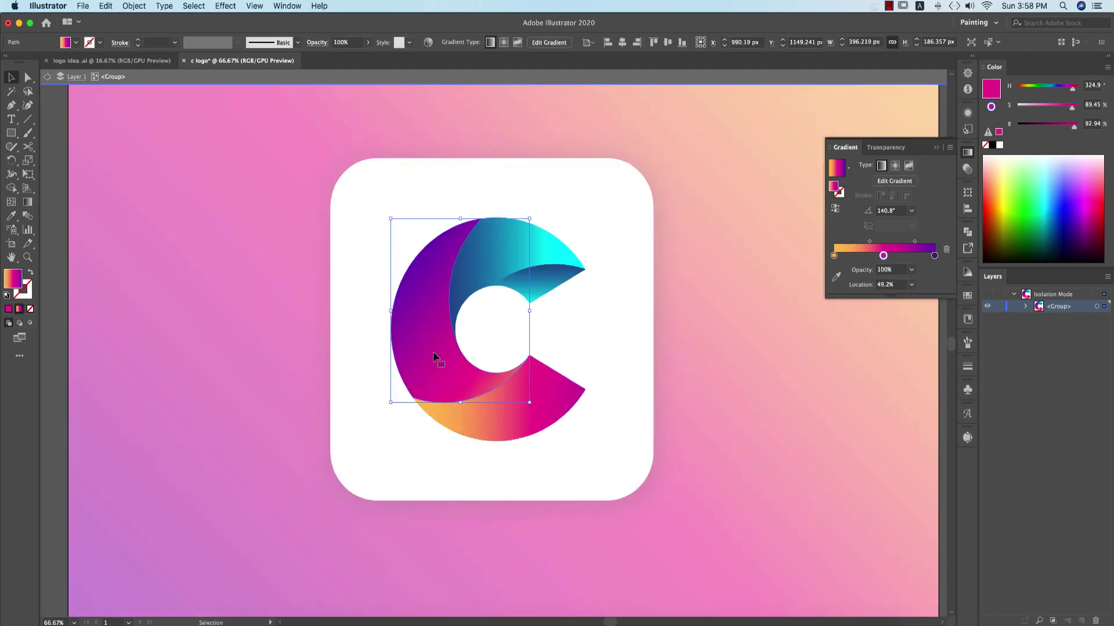
pyautogui.press('g')
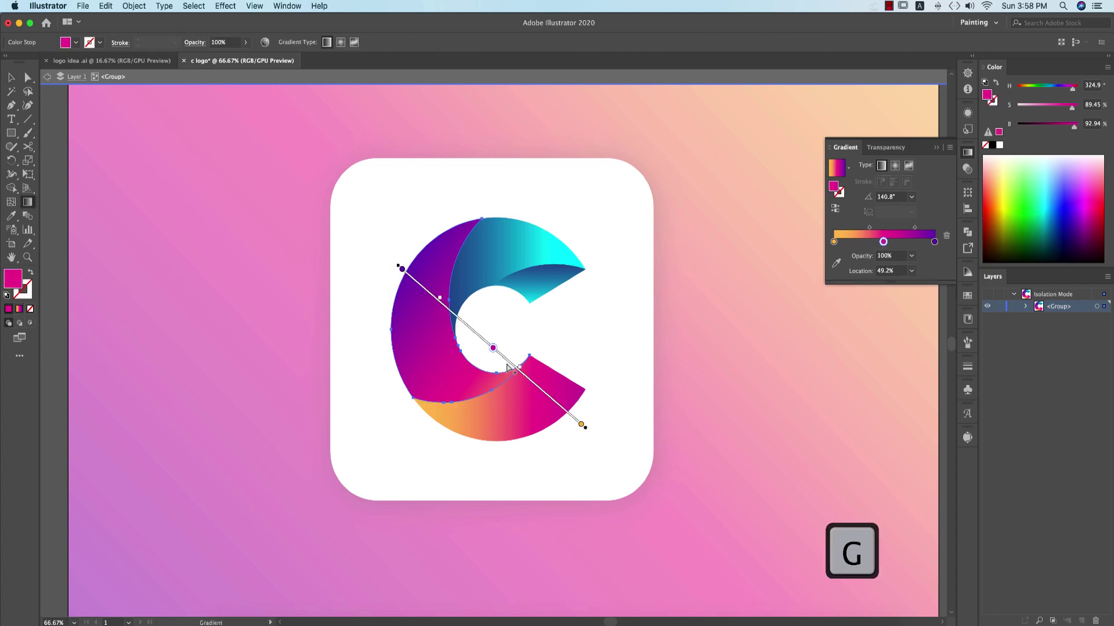
pyautogui.moveTo(506, 362); pyautogui.dragTo(494, 349)
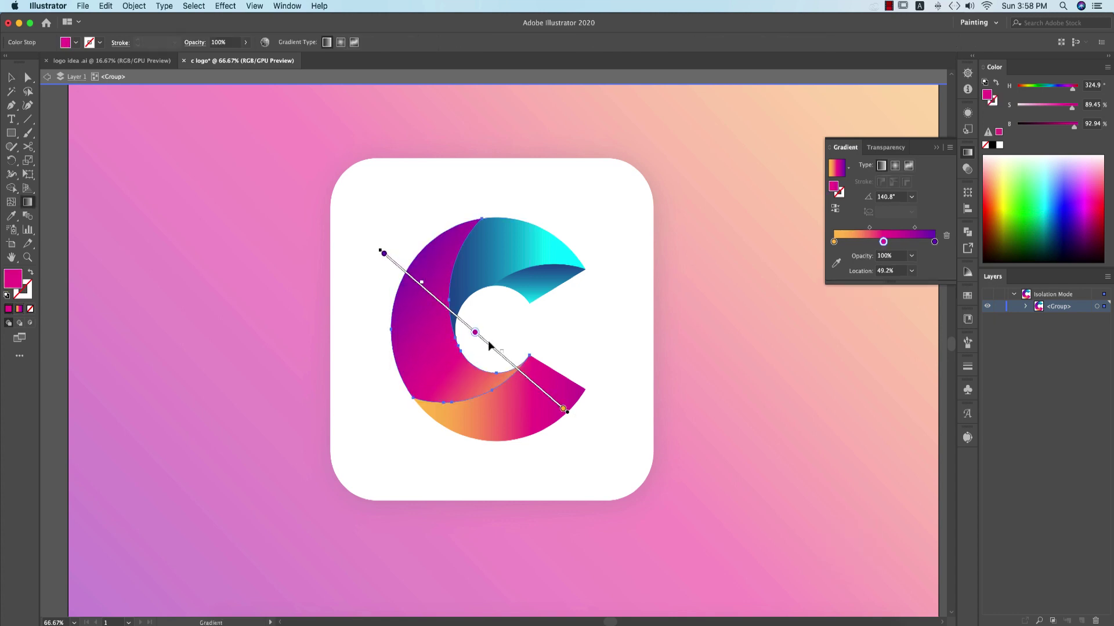
pyautogui.press('v')
pyautogui.scroll(-2, 526, 477)
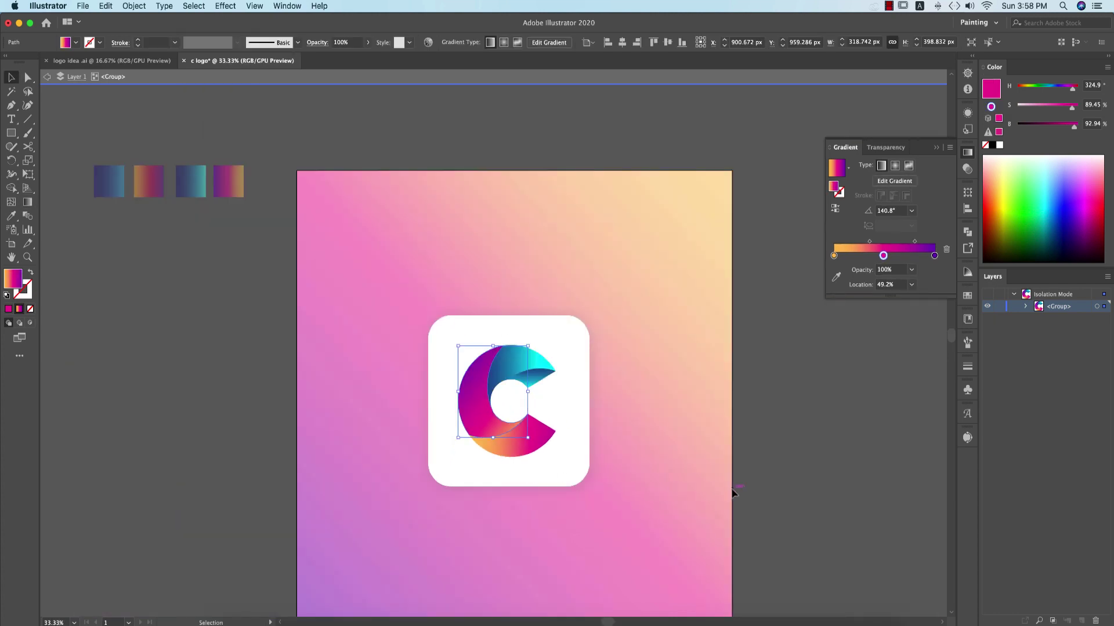
pyautogui.doubleClick(759, 503)
# Step: Bring the whole artboard into view and put away the floating gradient settings
pyautogui.scroll(-1, 758, 502)
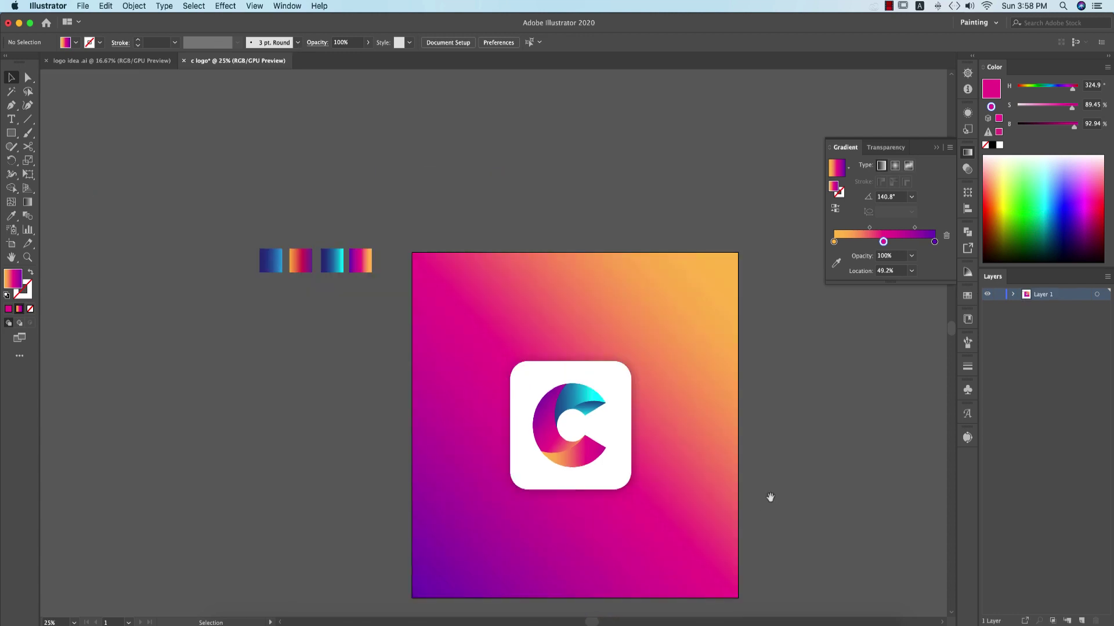
pyautogui.moveTo(767, 496); pyautogui.dragTo(743, 433)
pyautogui.scroll(1, 586, 381)
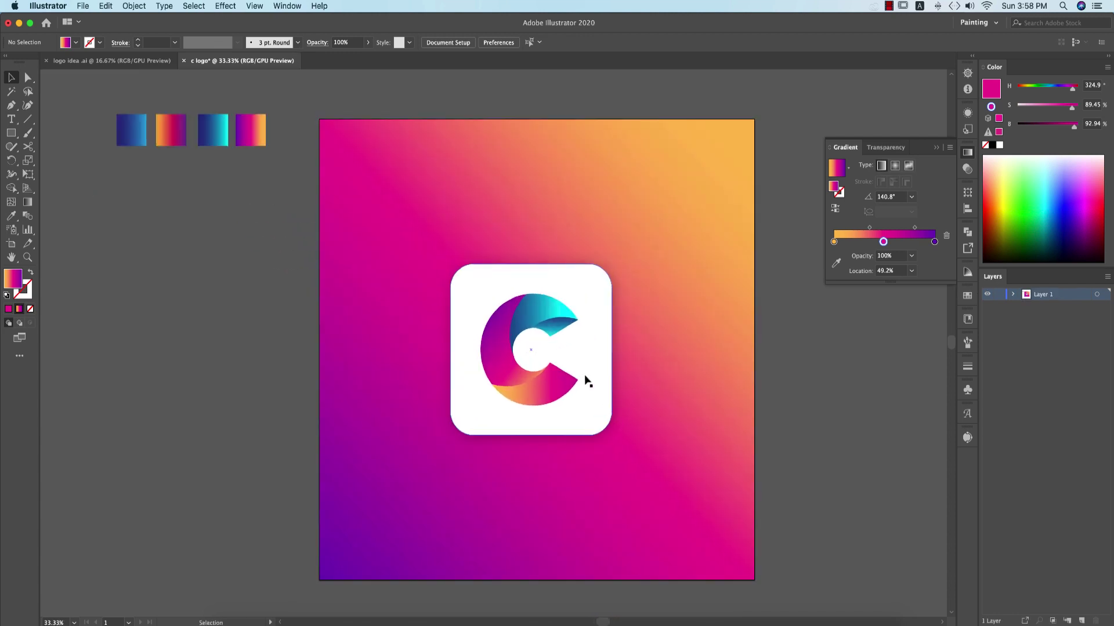
pyautogui.click(935, 149)
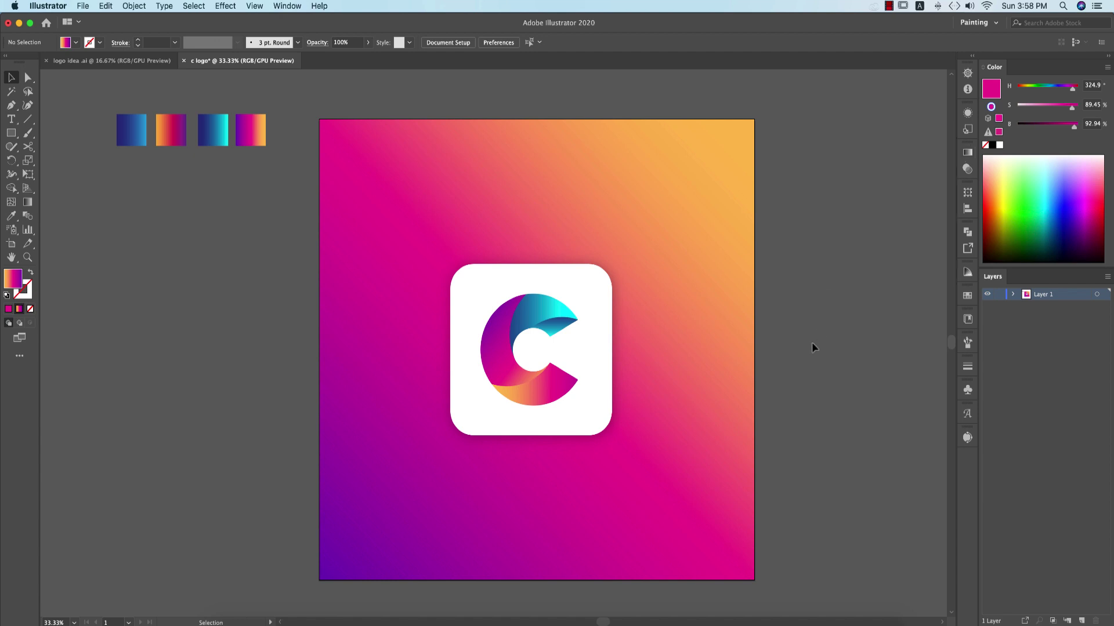